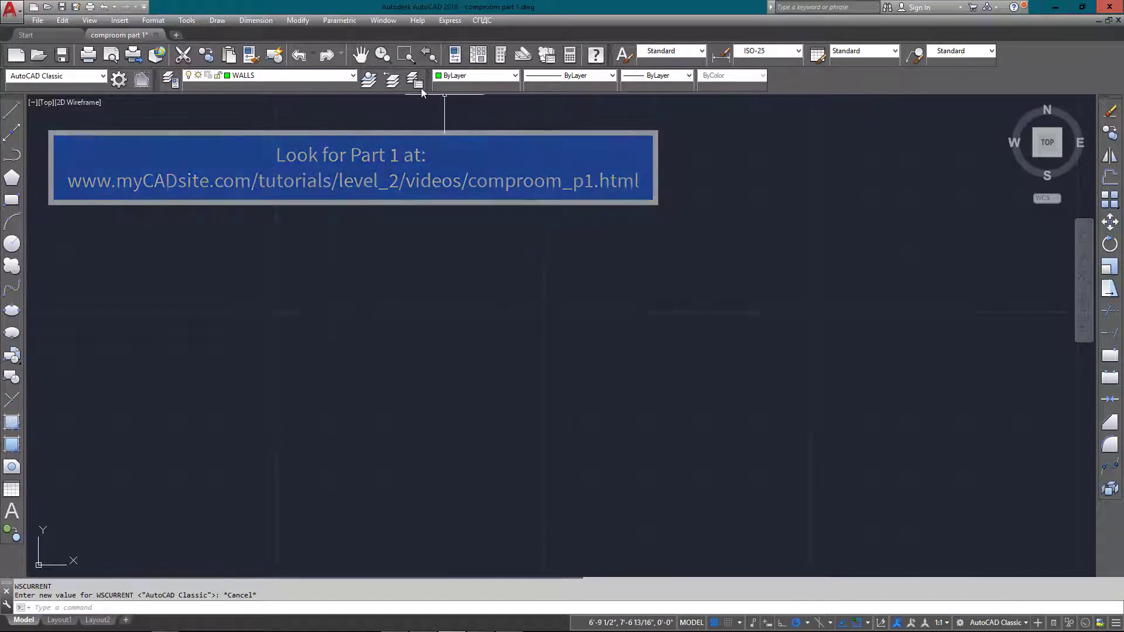
Keep WALLS as the current layer and zoom out to show the entire drawing
left_click(310, 76)
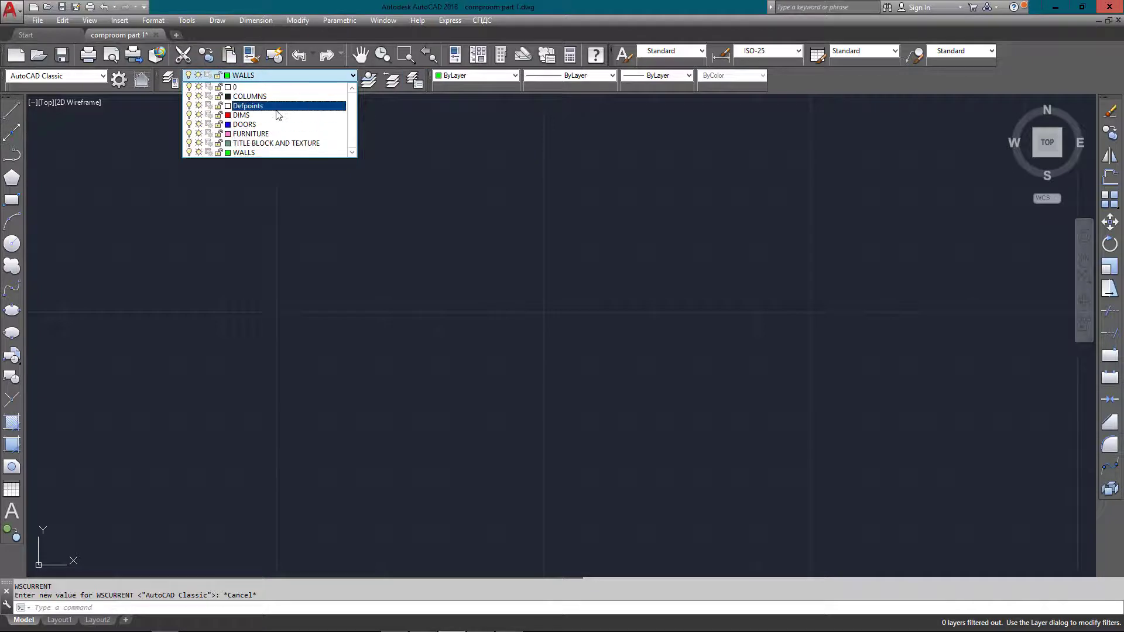
left_click(310, 238)
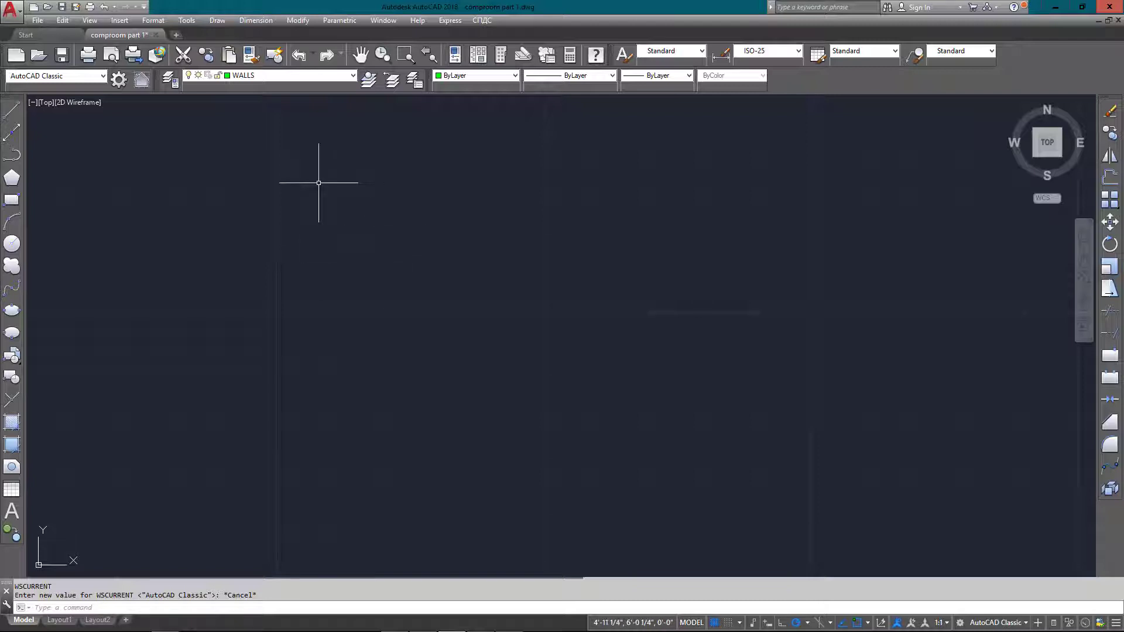
left_click(286, 75)
left_click(286, 75)
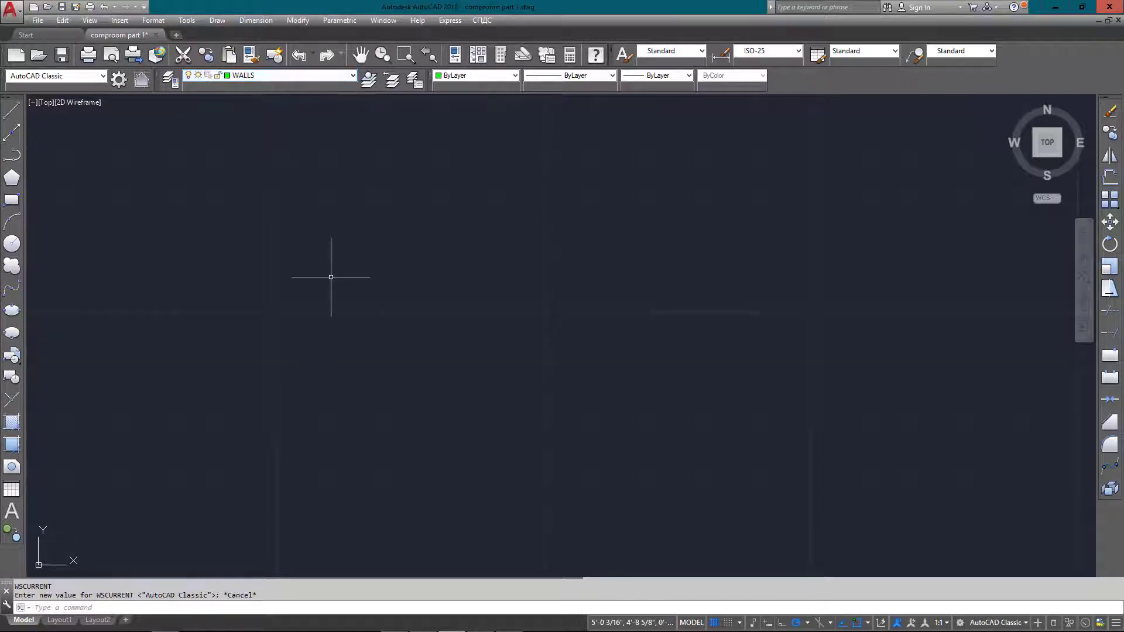
type("z")
key("Return")
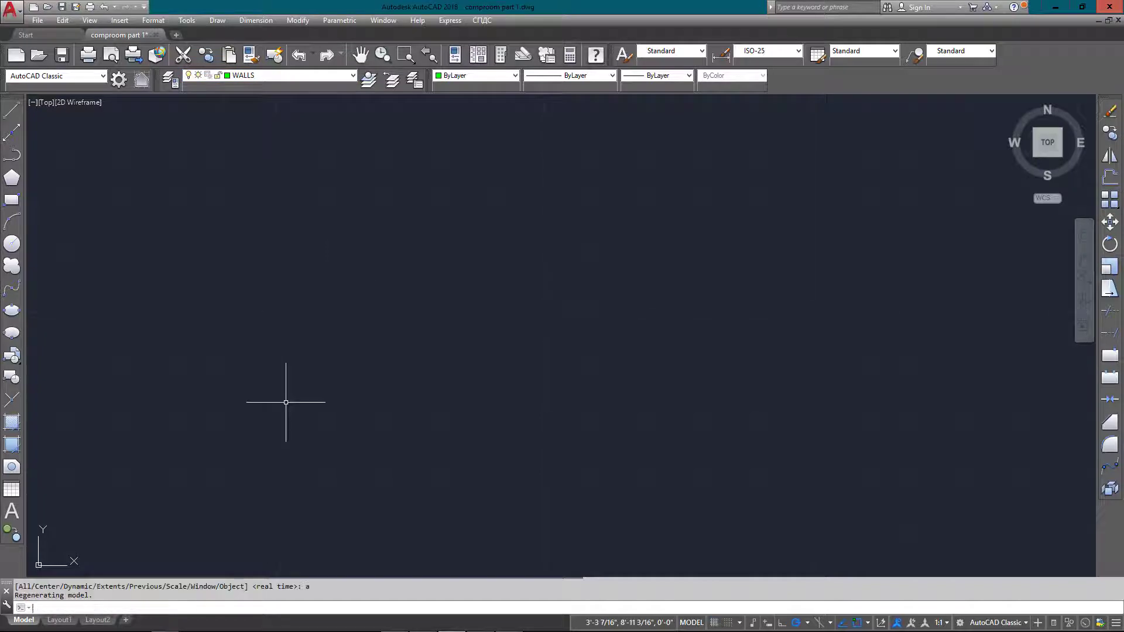
type("a")
key("Return")
type("zo")
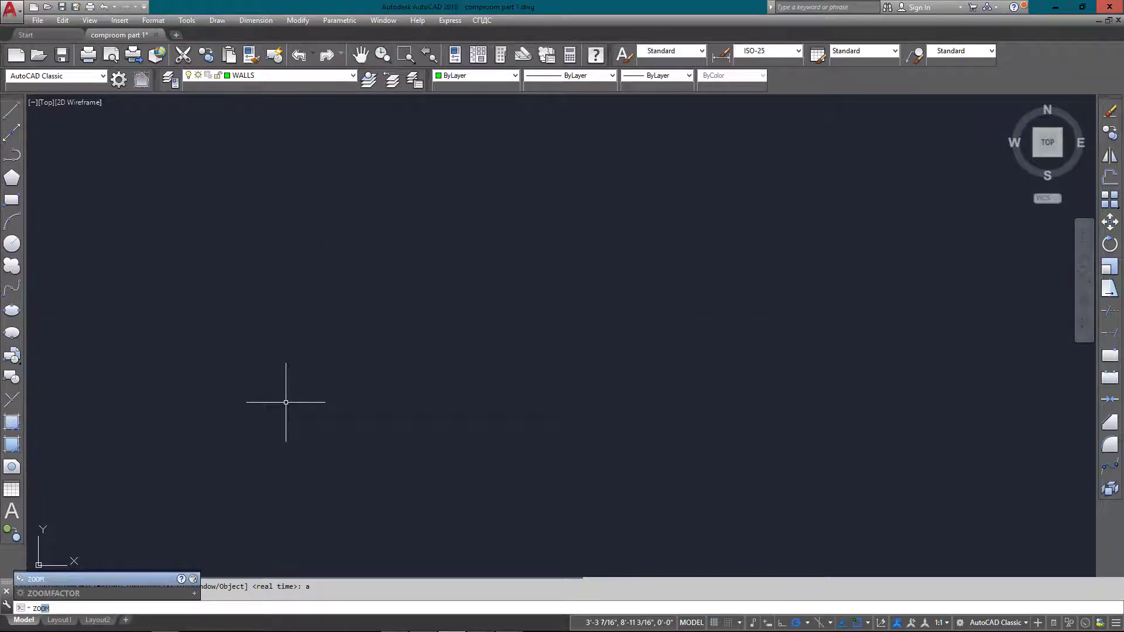
key("Return")
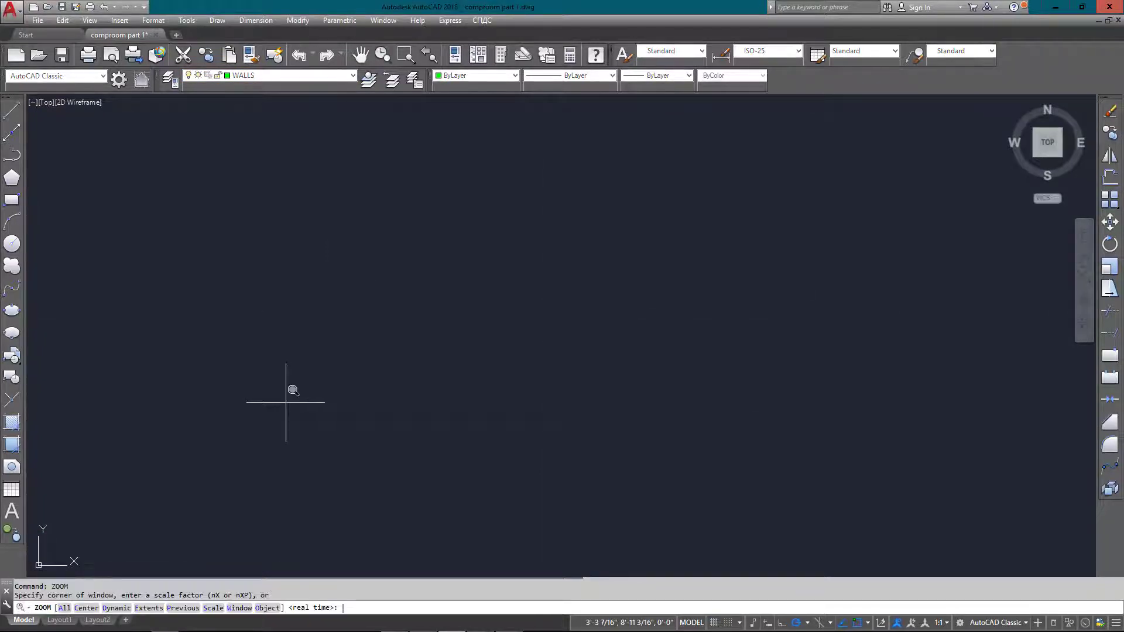
left_click(63, 609)
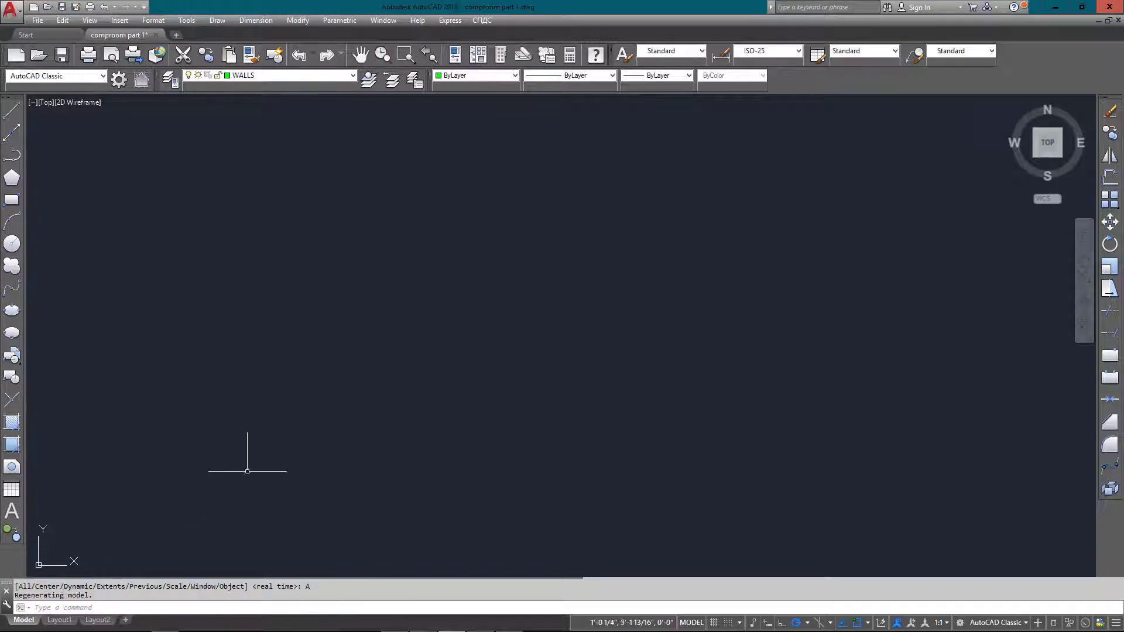
Window-select and delete the two stray lines
left_click(336, 399)
left_click(293, 379)
key("Delete")
Draw the wall outline: 30' up, 41' right, 5' down, 24 left, 25' down
type("l")
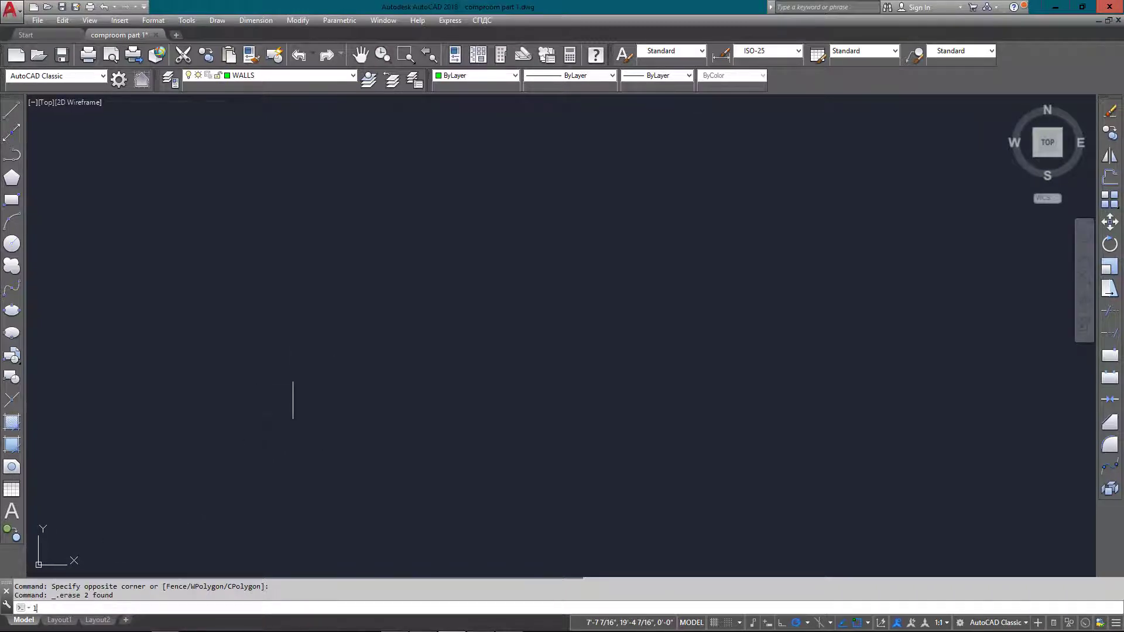
key("Return")
left_click(147, 435)
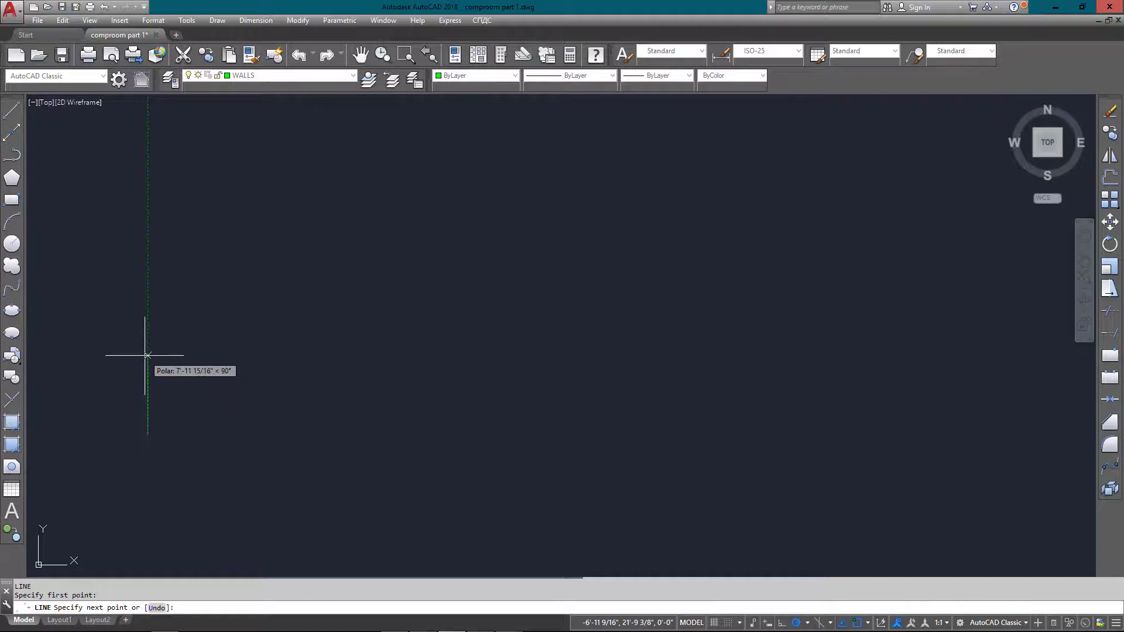
type("30")
key("Return")
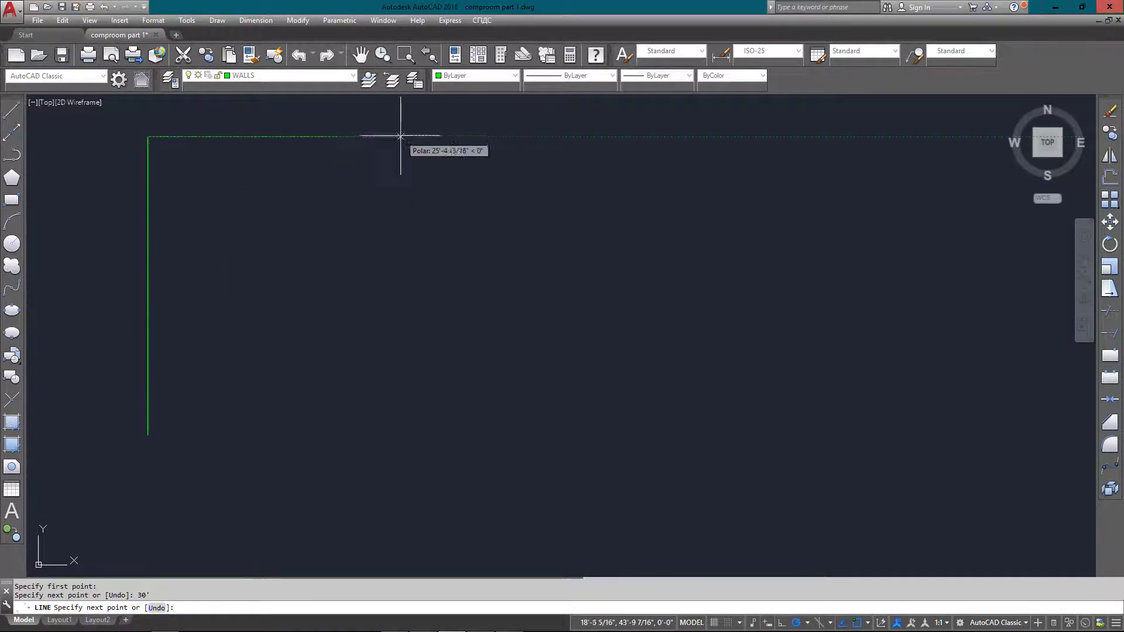
type("41")
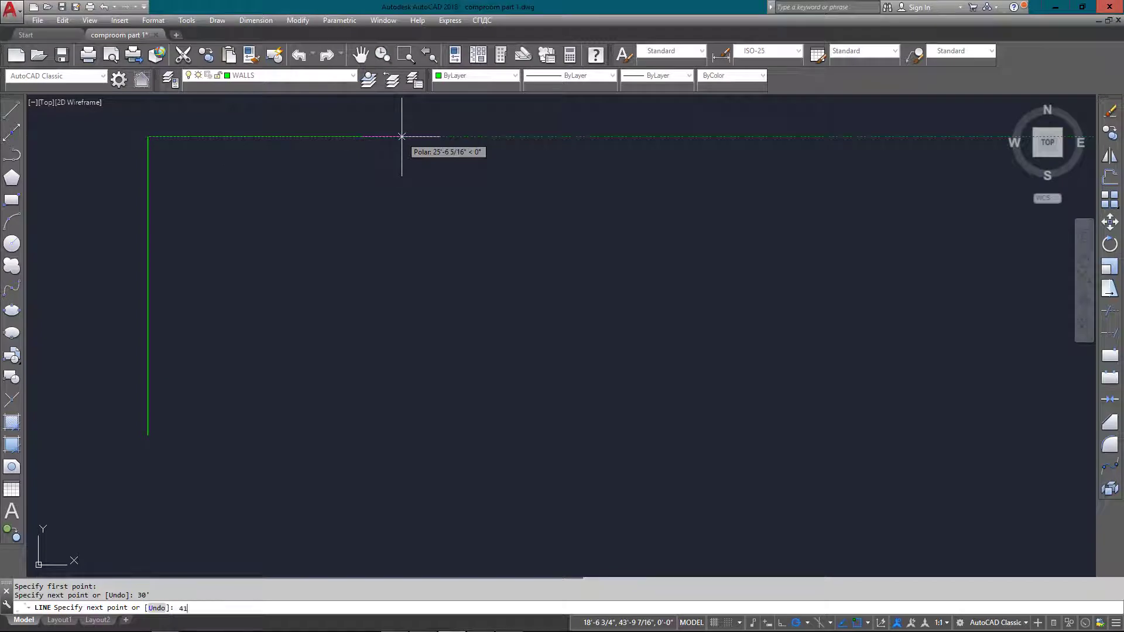
type("'")
key("Return")
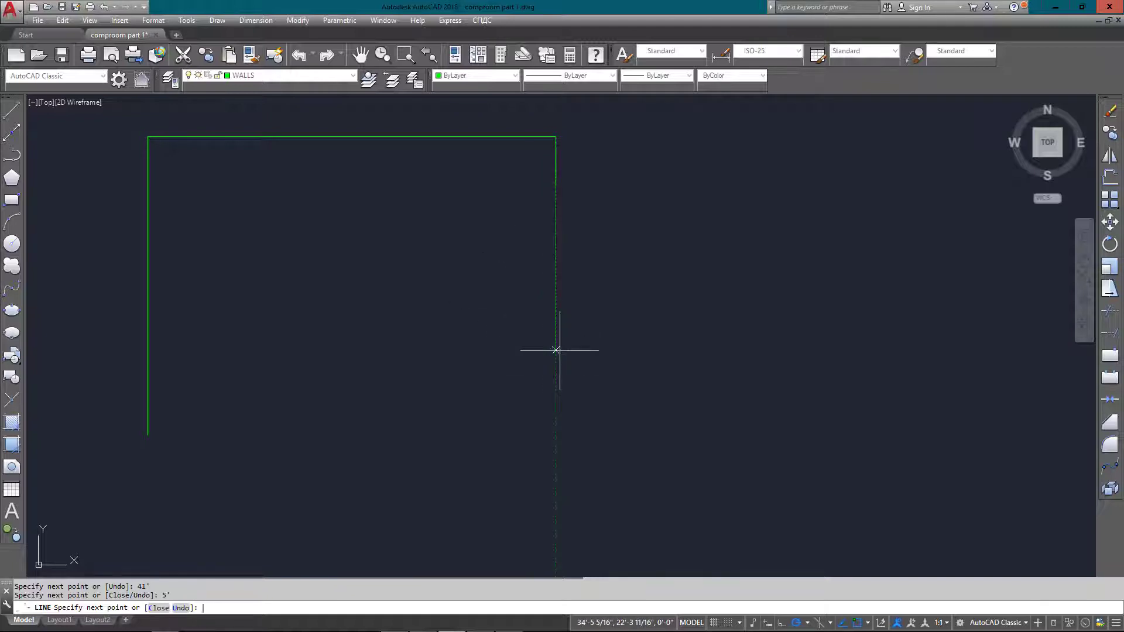
key("Return")
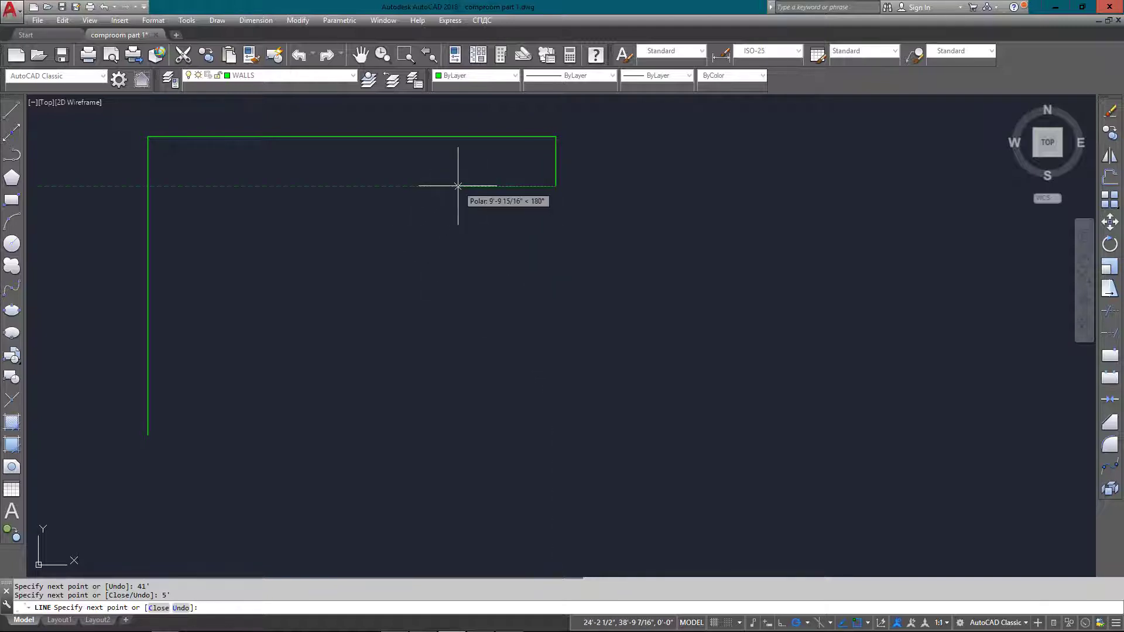
type("24")
key("Return")
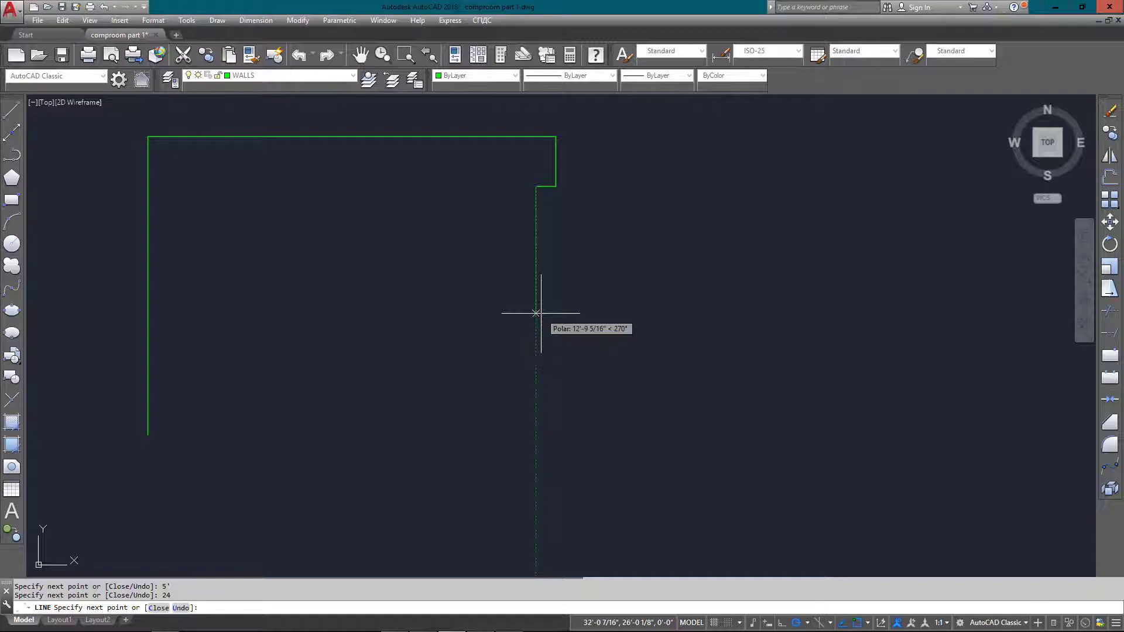
type("25'")
key("Return")
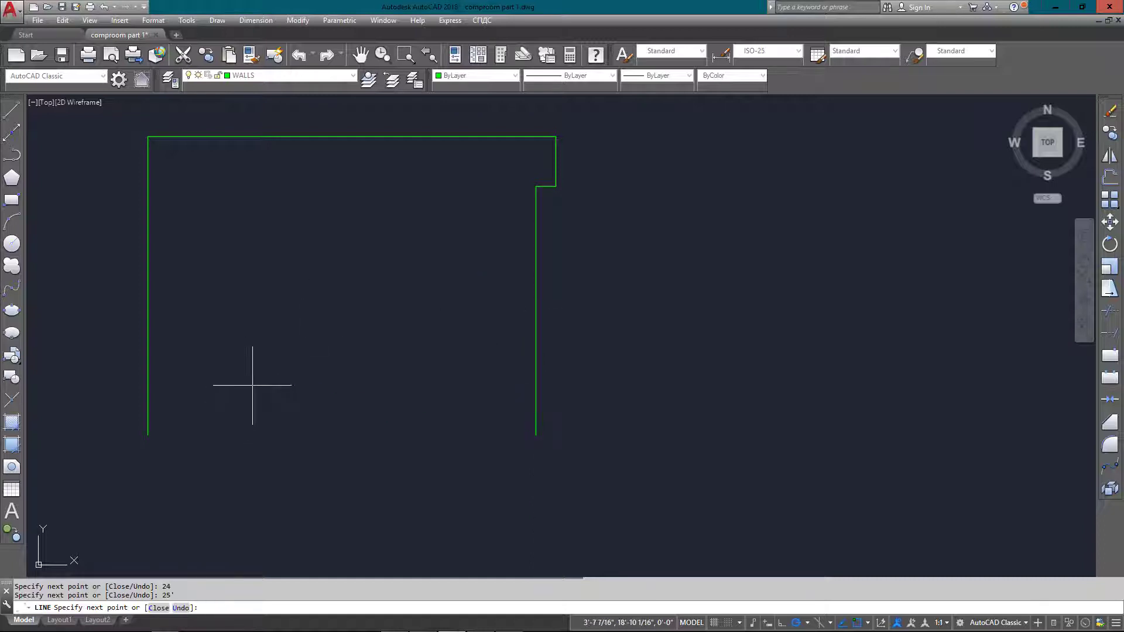
key("Escape")
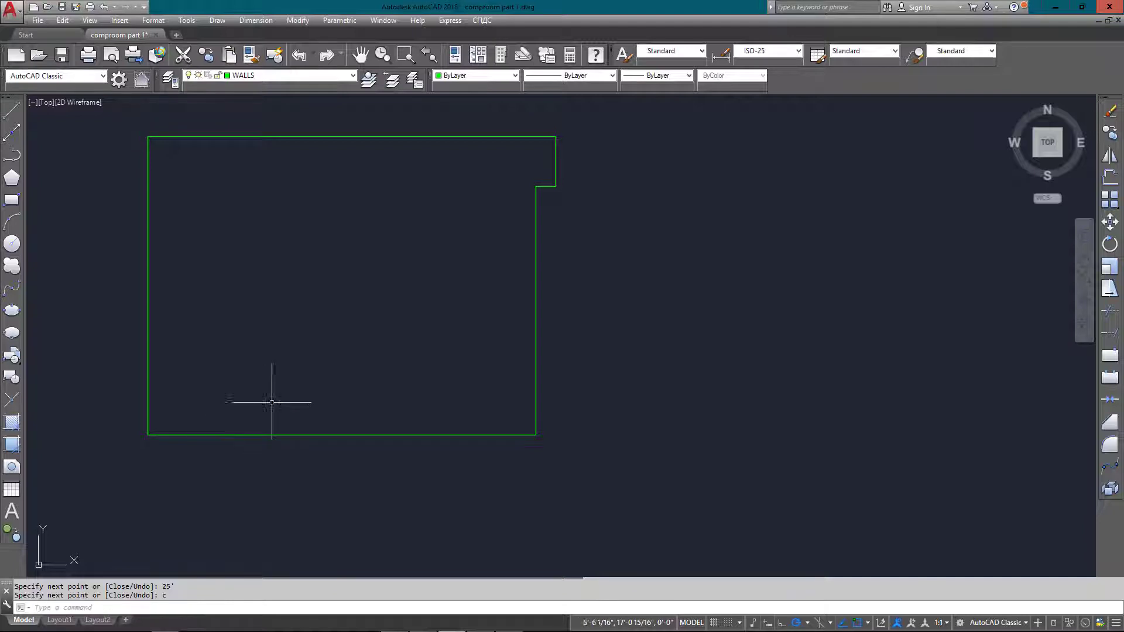
Offset the top, notch and right wall lines 6 inward
middle_click(293, 299)
middle_click(293, 299)
type("off")
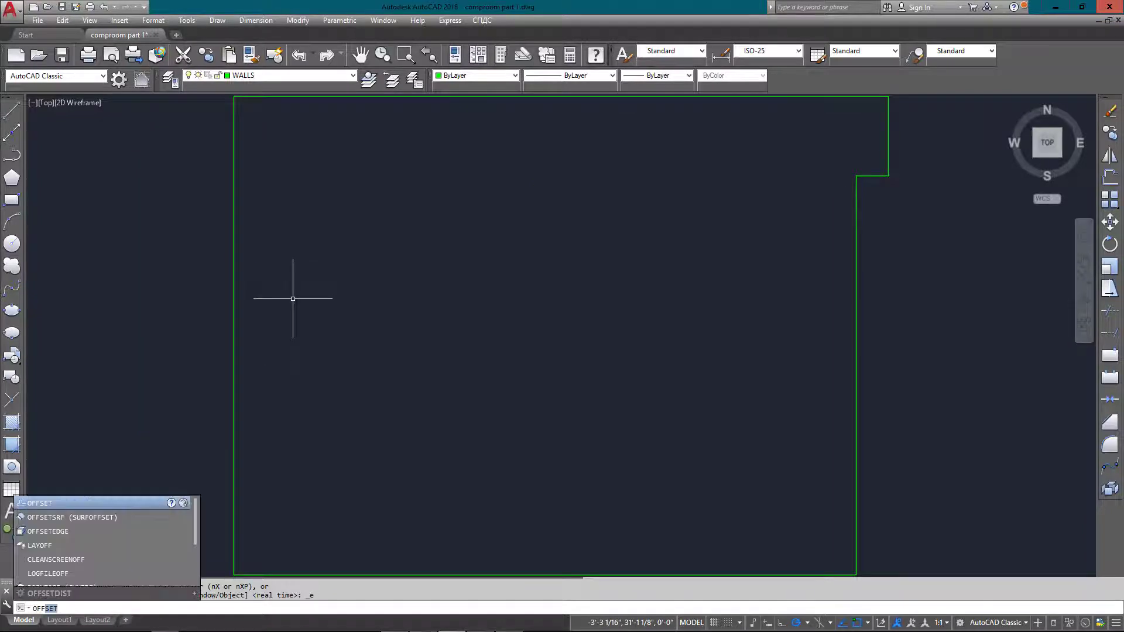
key("Return")
type("6")
key("Return")
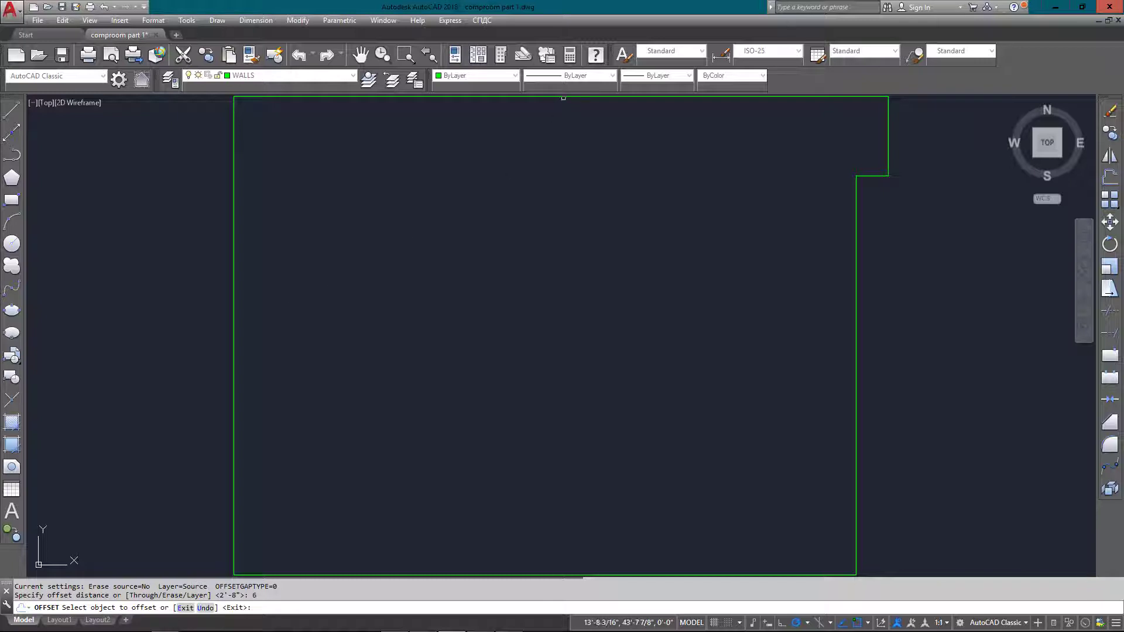
left_click(563, 98)
left_click(863, 171)
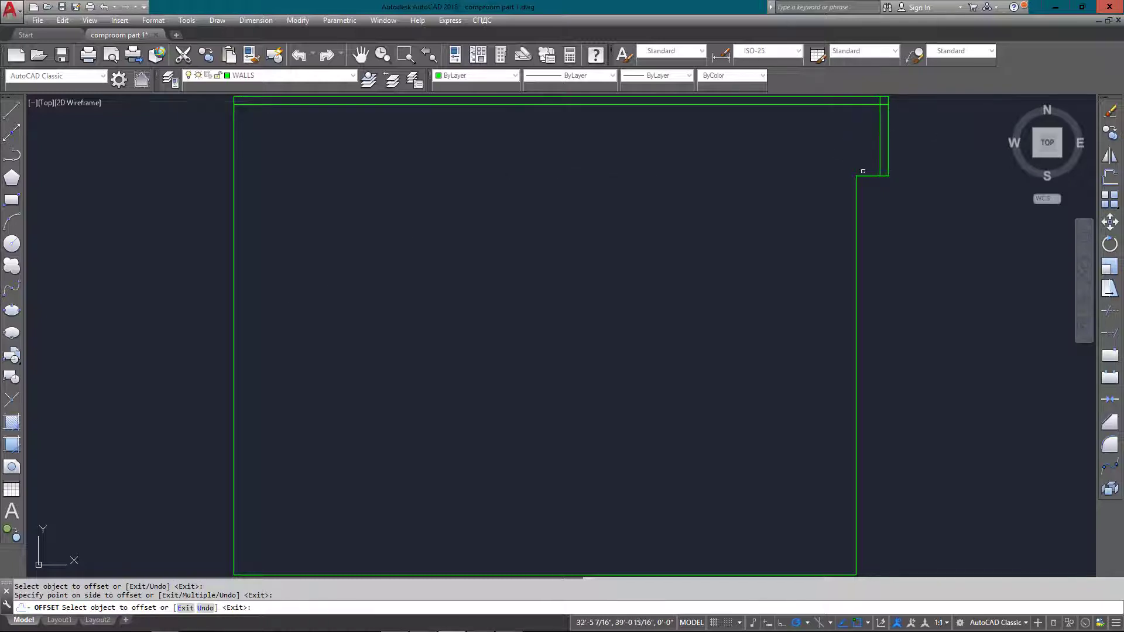
left_click(863, 175)
left_click(863, 154)
left_click(857, 198)
left_click(795, 202)
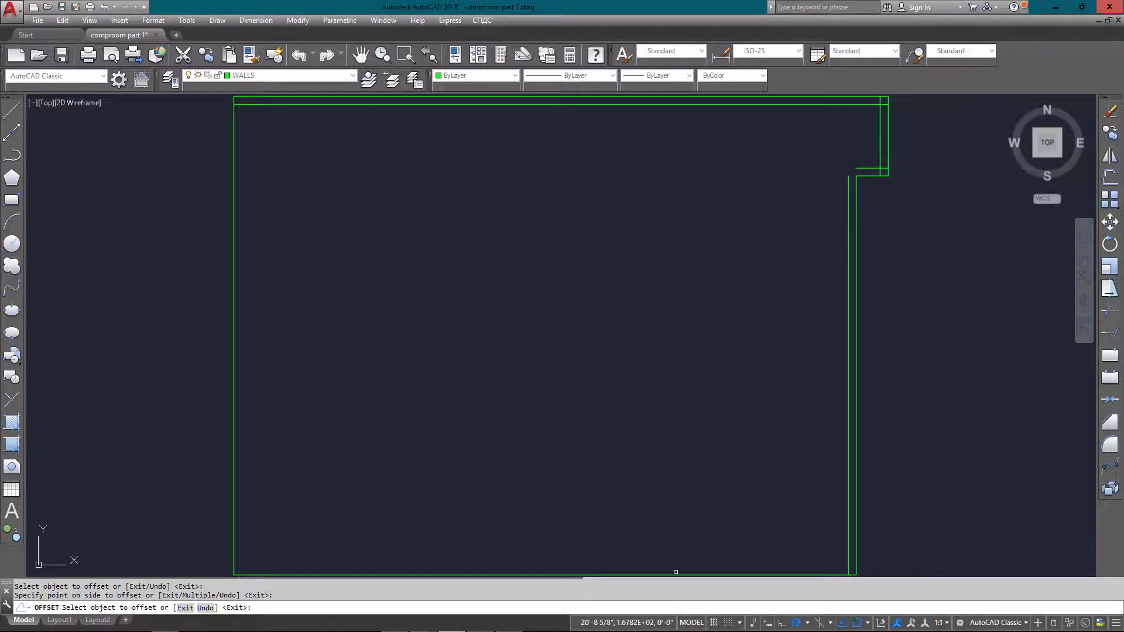
Offset the left and bottom wall lines 6 inside the room
scroll(913, 118, "up", 4)
scroll(697, 342, "down", 5)
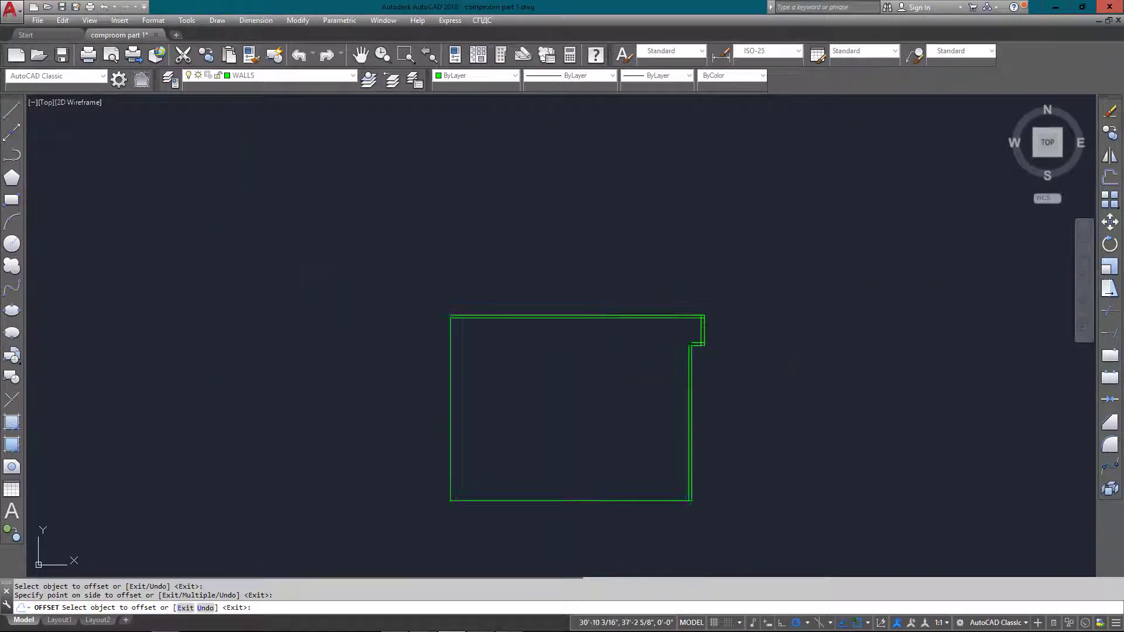
scroll(516, 357, "up", 5)
left_click(527, 356)
scroll(634, 520, "down", 3)
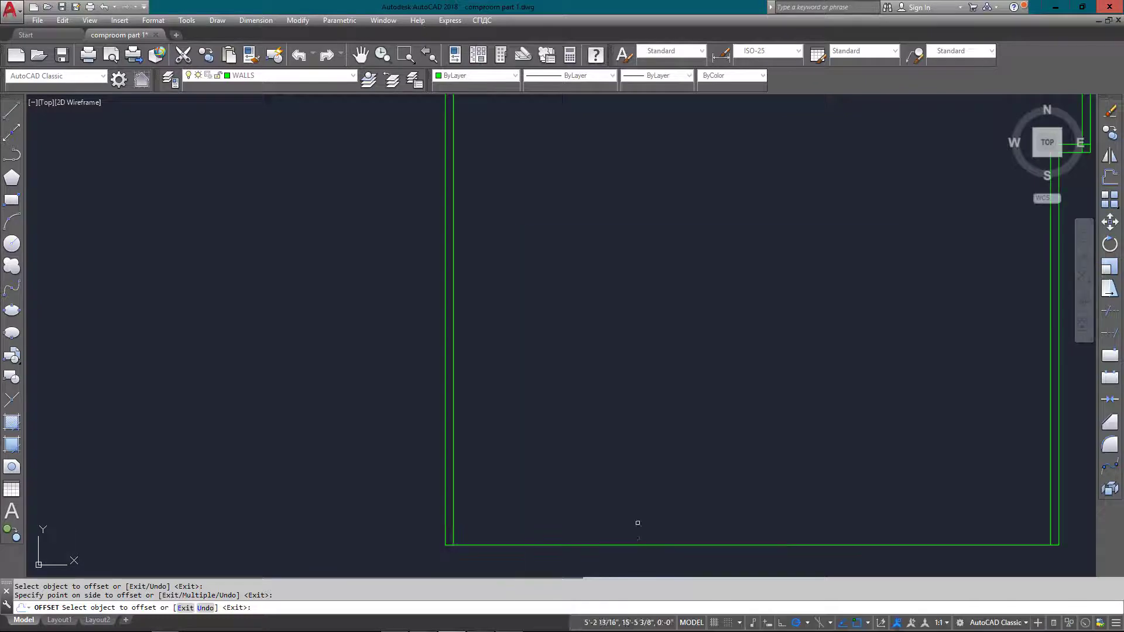
left_click(635, 544)
left_click(640, 545)
left_click(632, 459)
scroll(632, 459, "down", 4)
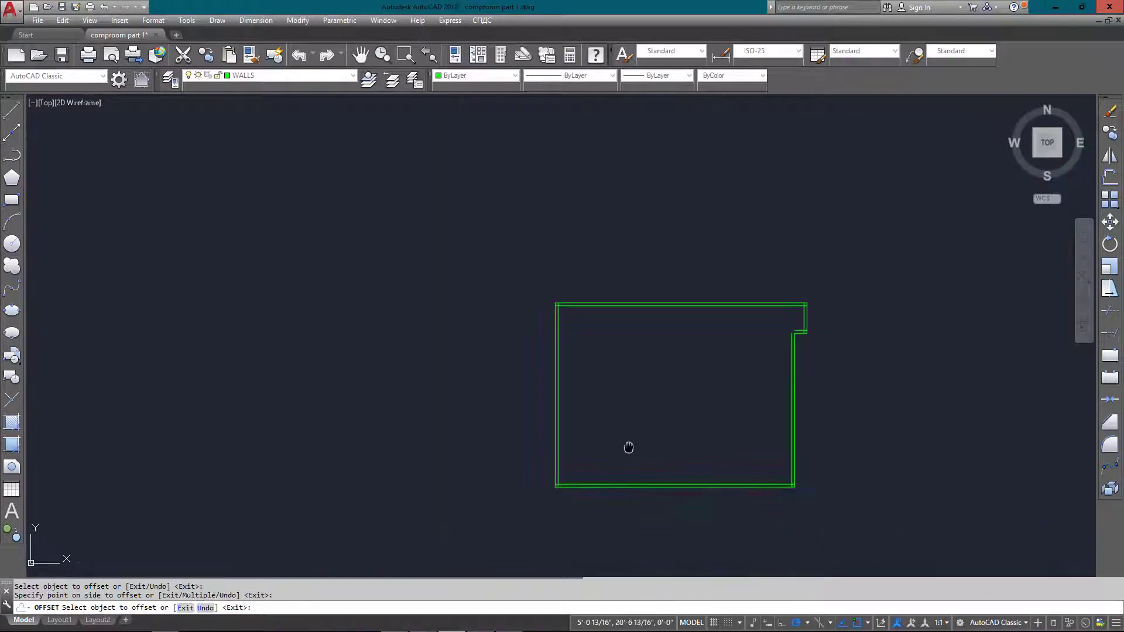
scroll(627, 449, "up", 4)
scroll(627, 441, "down", 2)
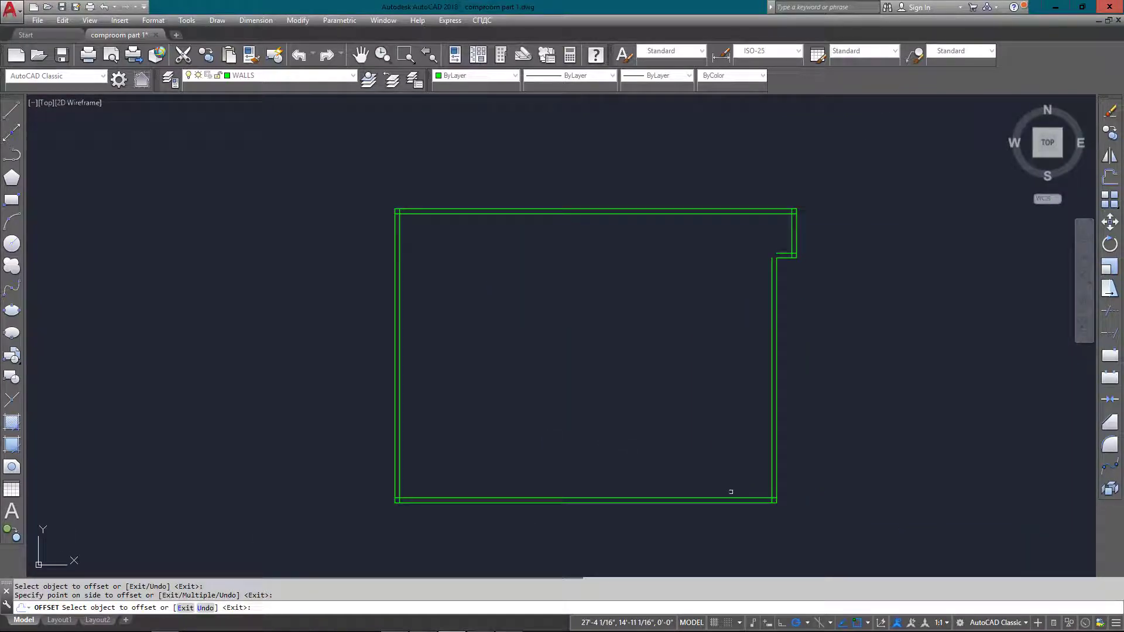
Fillet with radius 0 to close the inner bottom-right wall corner
key("Escape")
type("FI")
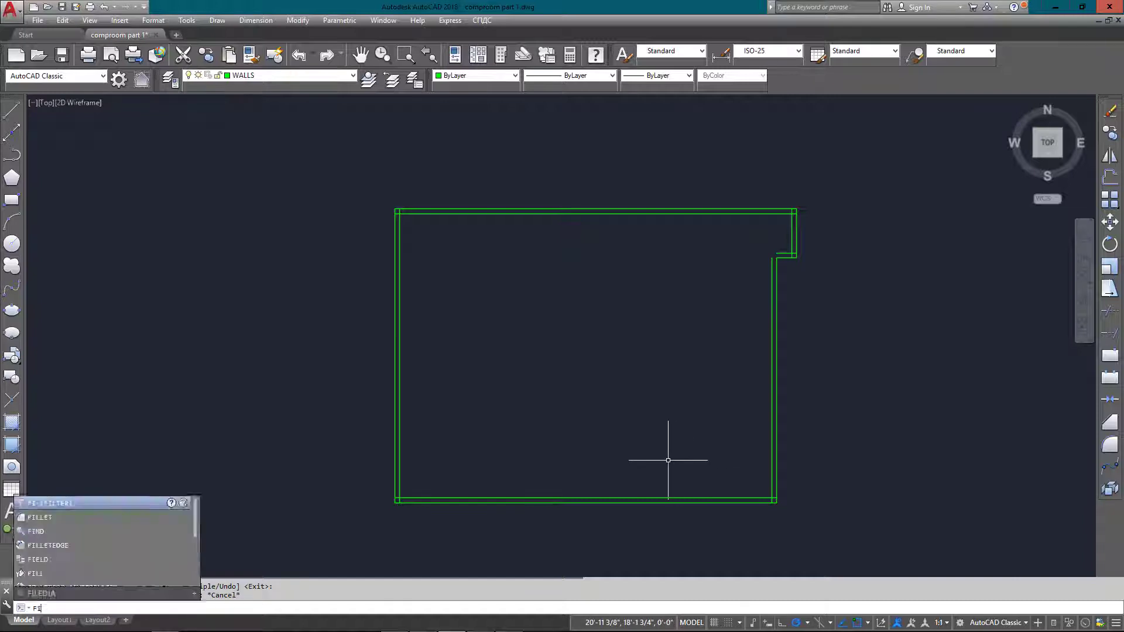
key("Return")
key("Escape")
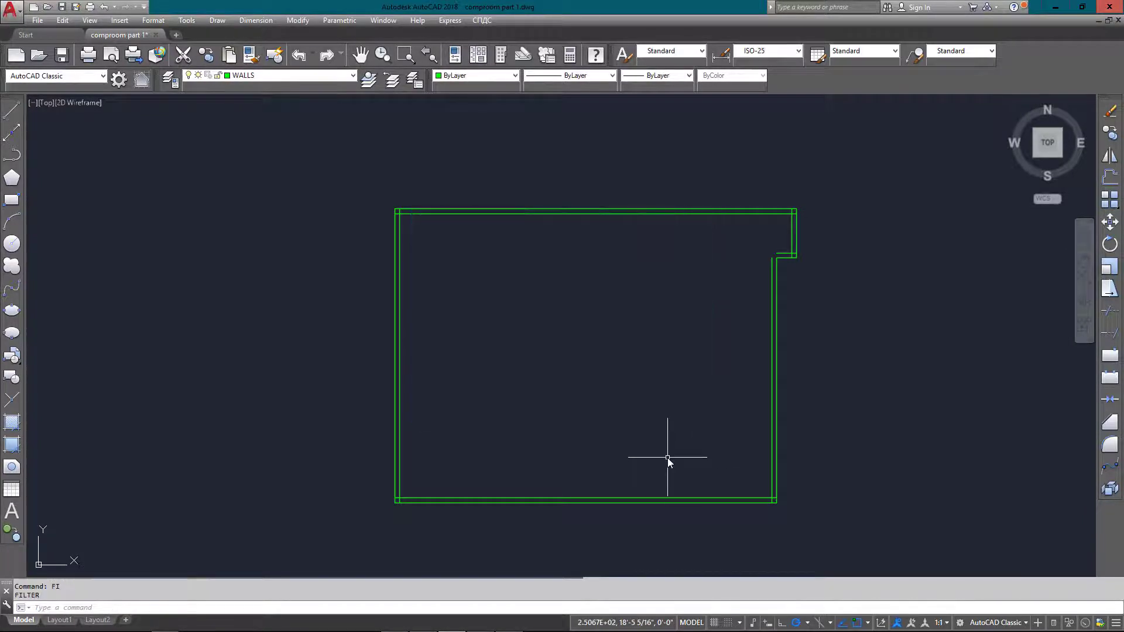
type("fil")
key("Return")
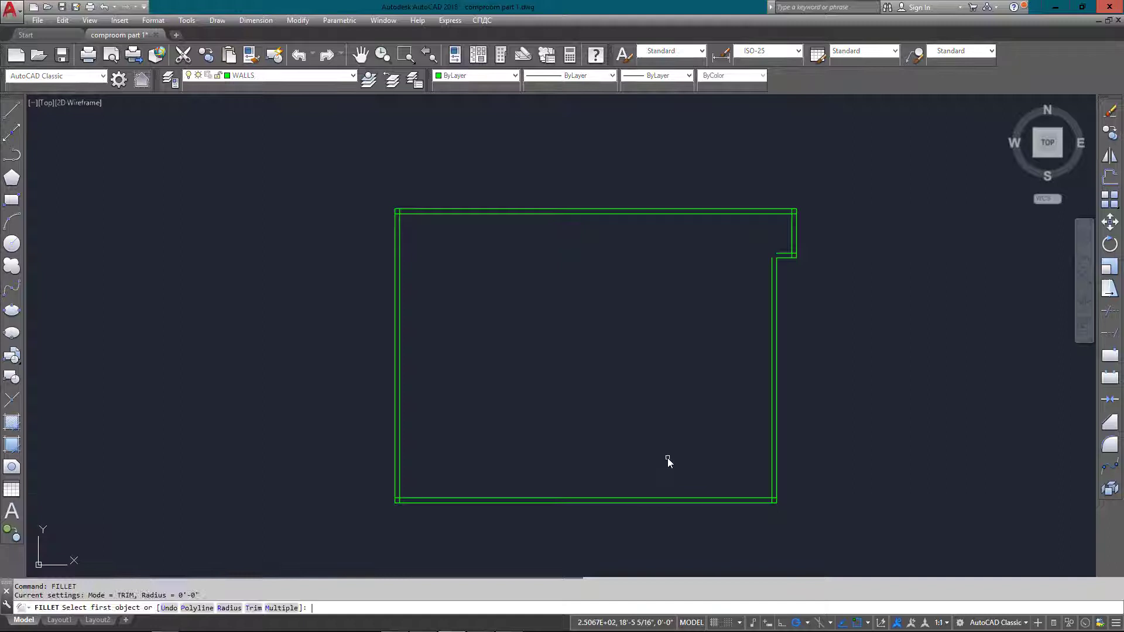
type("0")
key("Return")
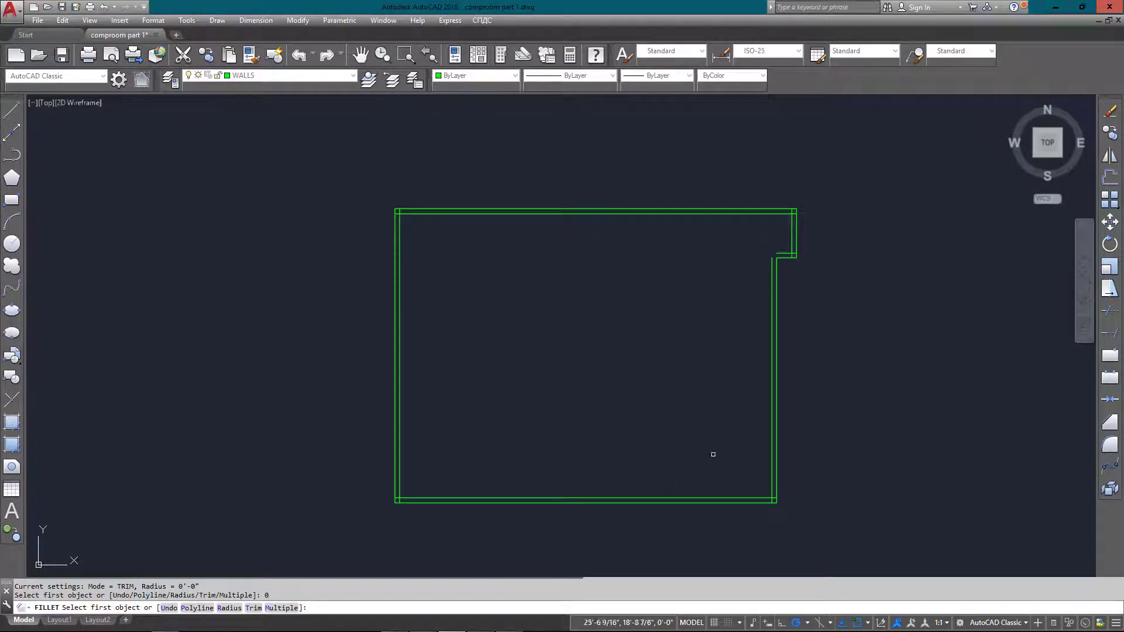
scroll(752, 509, "up", 5)
scroll(702, 508, "up", 4)
left_click(721, 464)
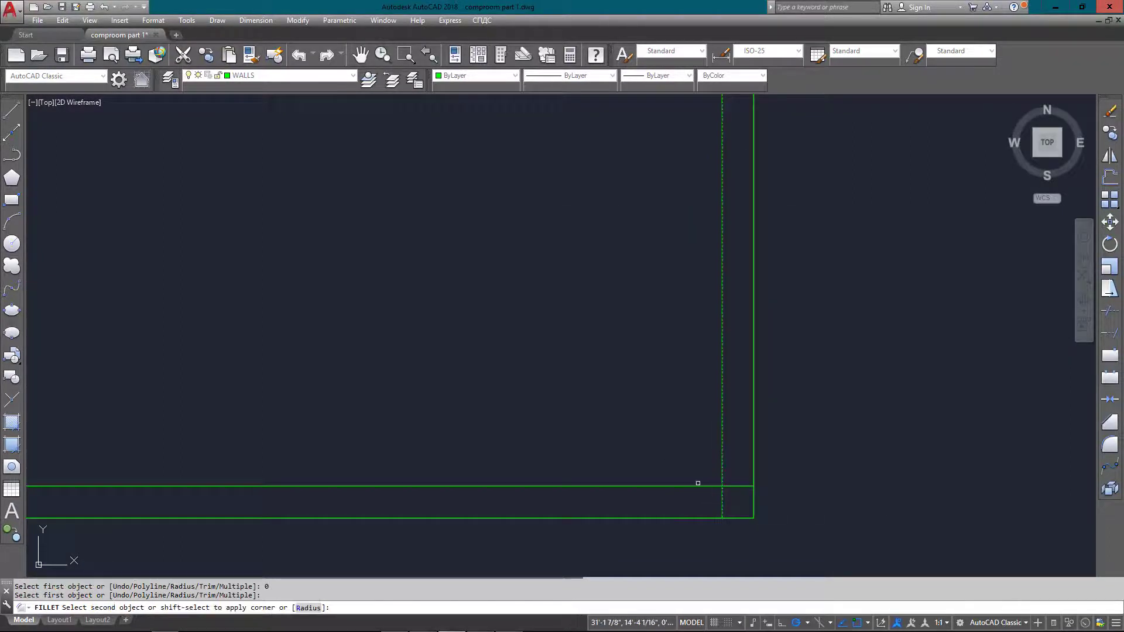
left_click(645, 485)
scroll(645, 485, "down", 6)
scroll(596, 208, "up", 5)
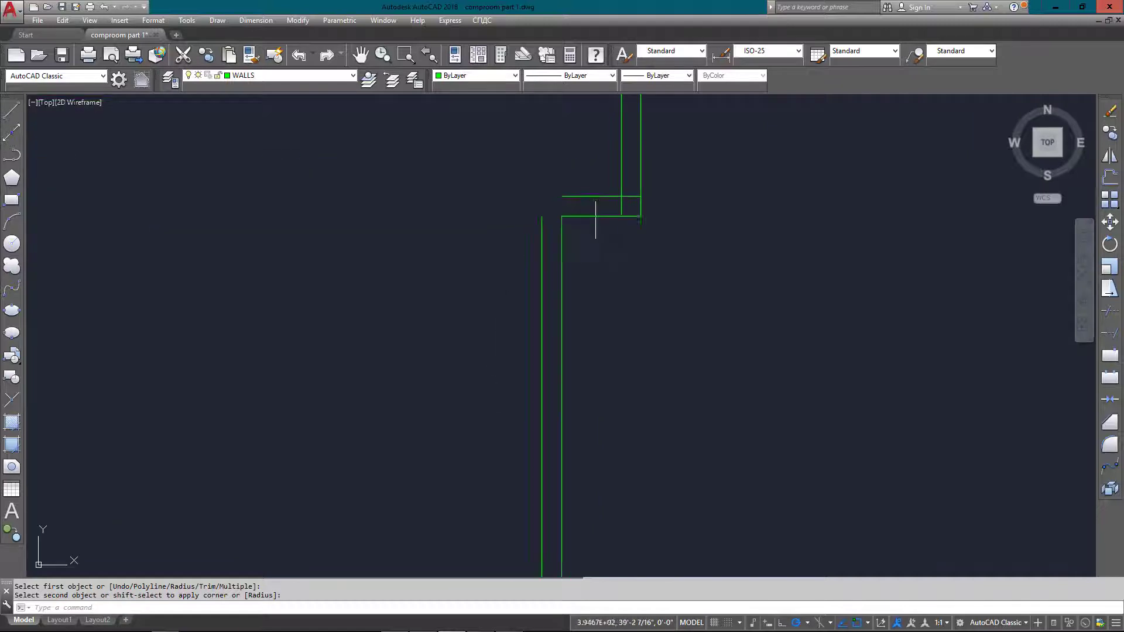
Close the wall corners at the upper-right notch and jog
key("Return")
left_click(544, 193)
left_click(509, 246)
key("Return")
left_click(620, 194)
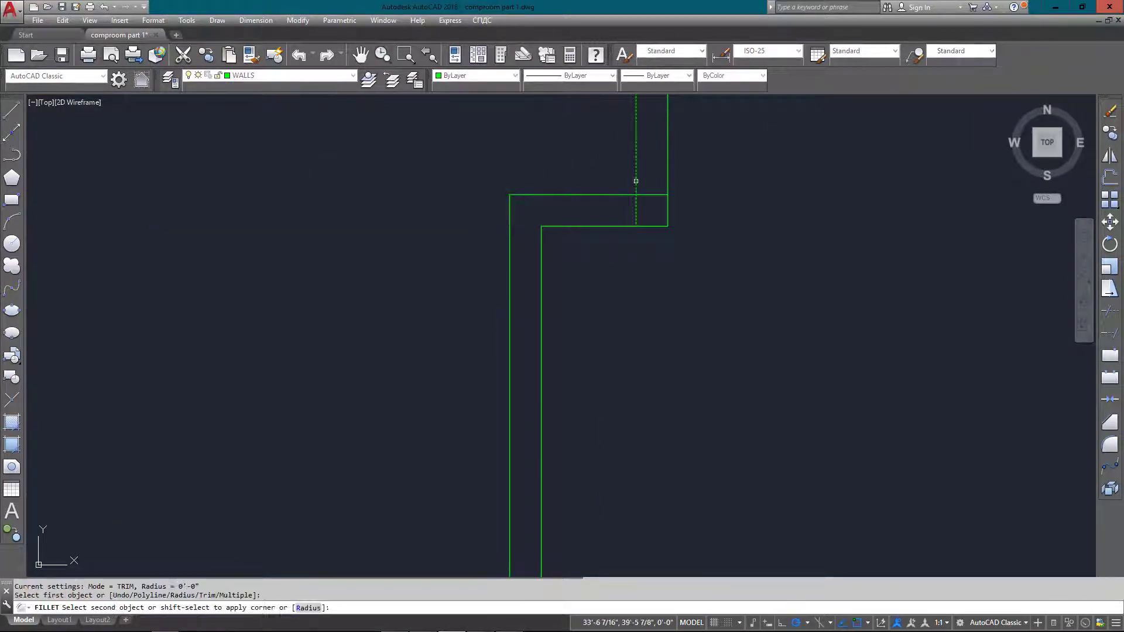
left_click(636, 181)
scroll(654, 454, "down", 4)
key("Return")
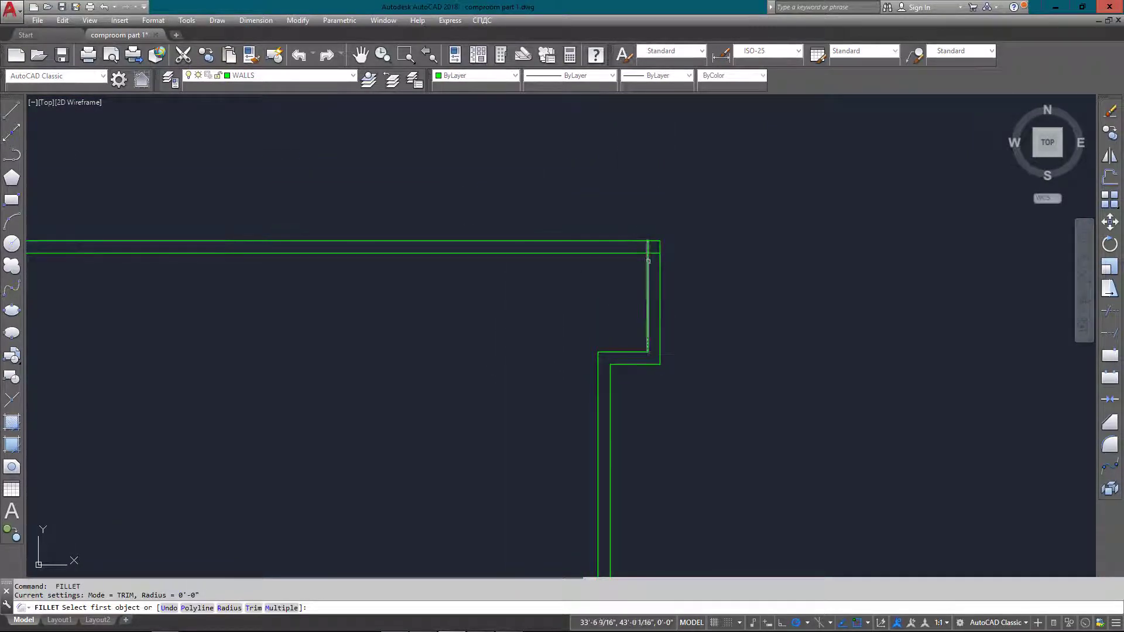
left_click(648, 281)
key("Return")
scroll(636, 253, "down", 4)
scroll(205, 183, "up", 5)
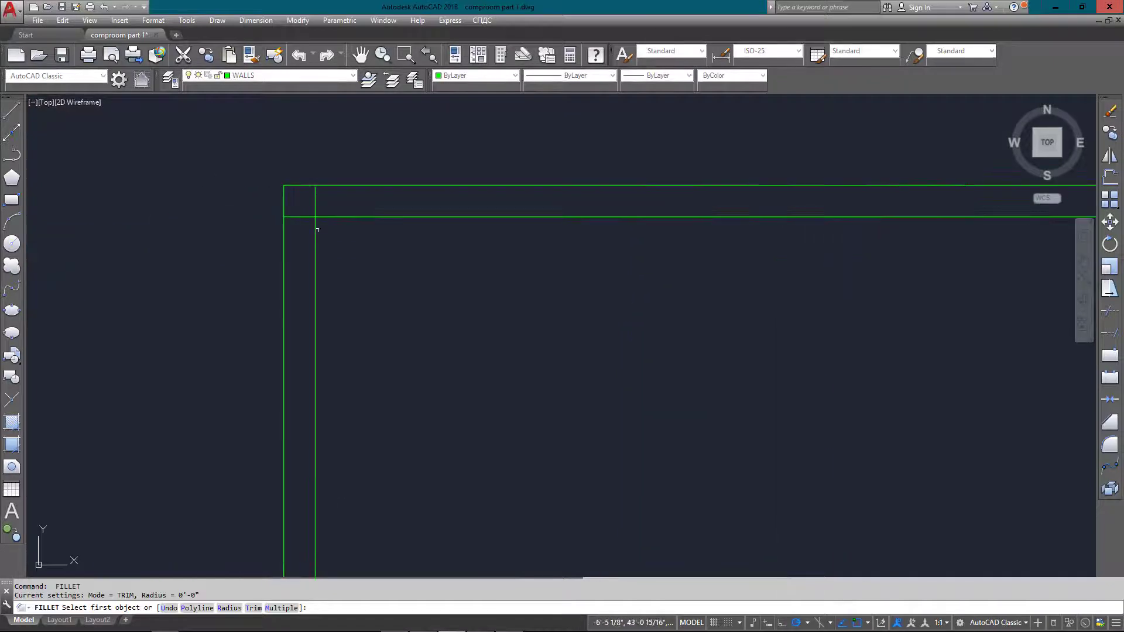
Close the inner top-left and bottom-left wall corners
left_click(314, 241)
left_click(335, 217)
scroll(357, 269, "down", 3)
key("Return")
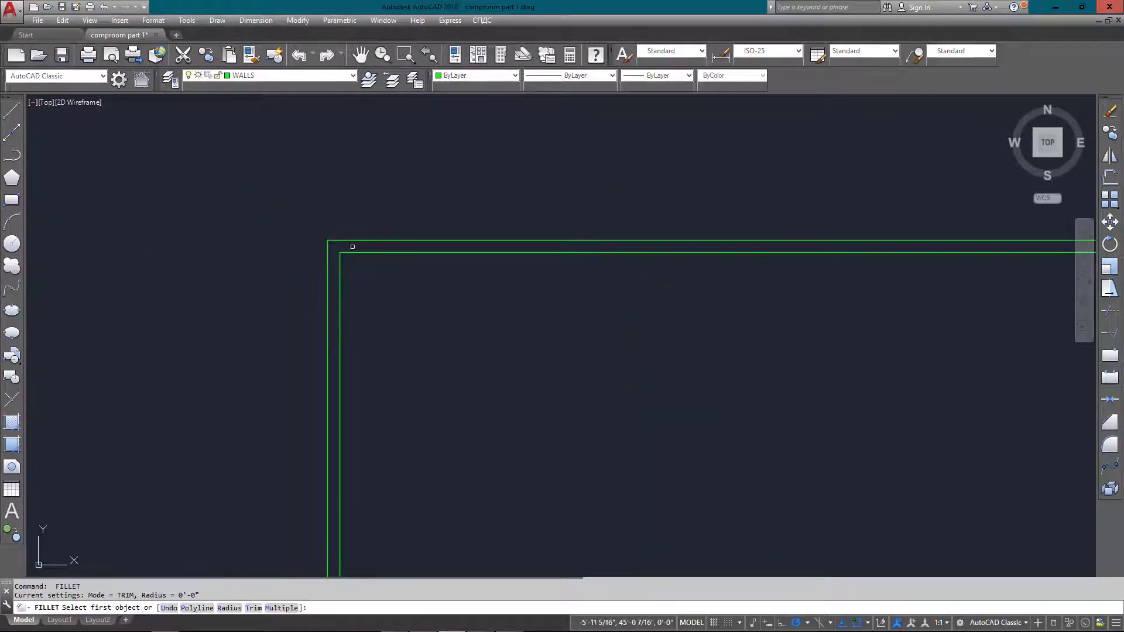
scroll(363, 234, "down", 4)
scroll(351, 444, "up", 8)
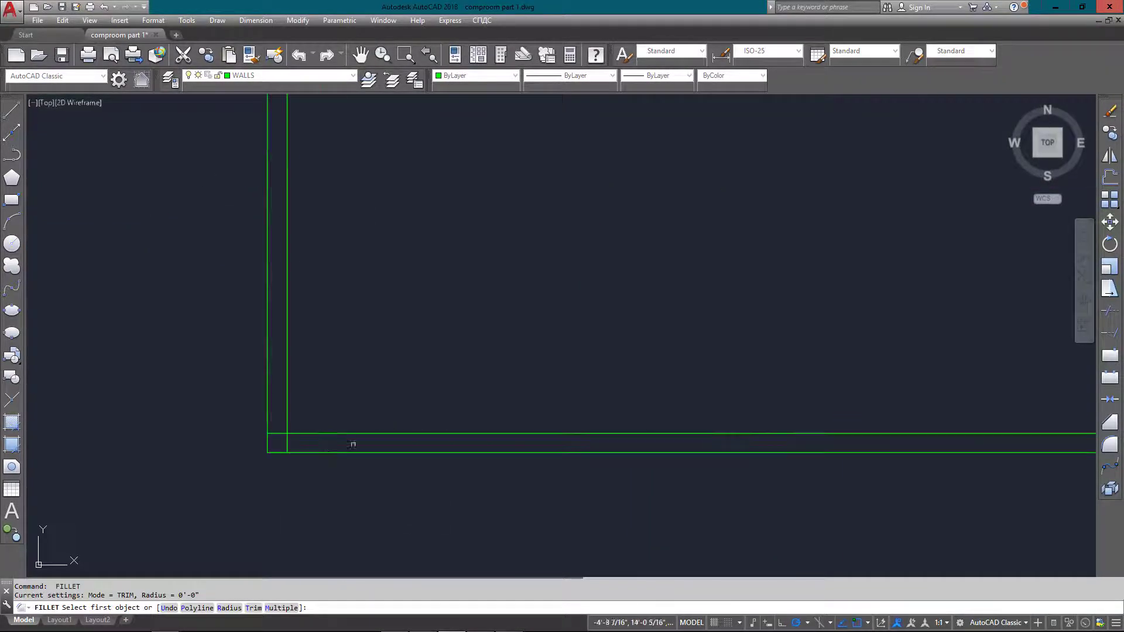
left_click(302, 432)
left_click(287, 417)
scroll(333, 422, "down", 6)
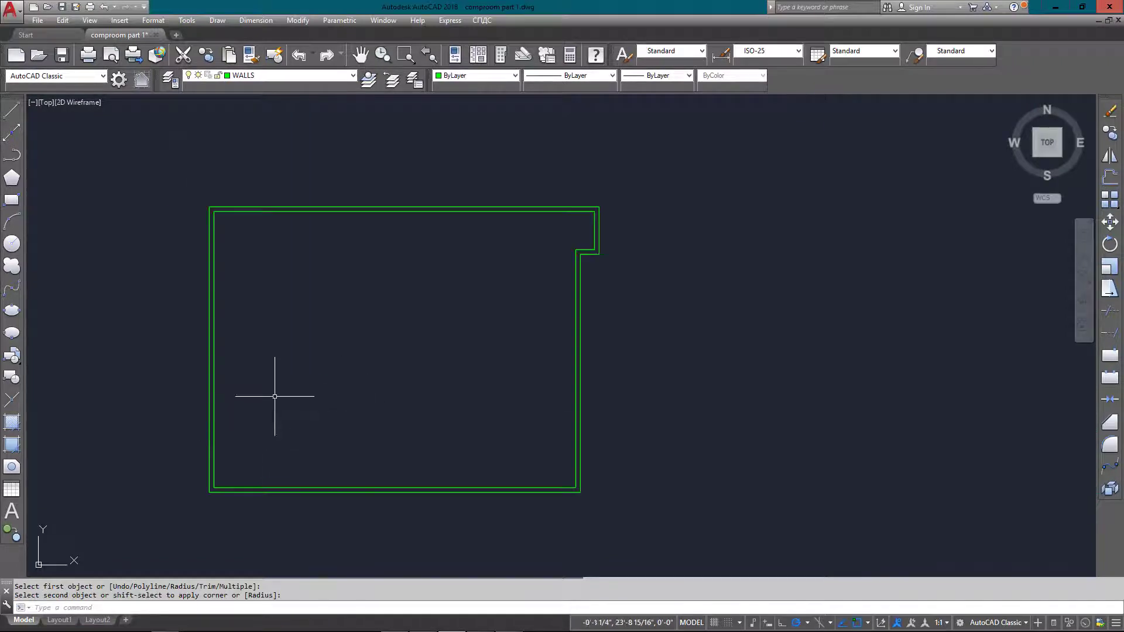
Offset the top wall 12 and 2'8" down as door-opening guide lines
type("of")
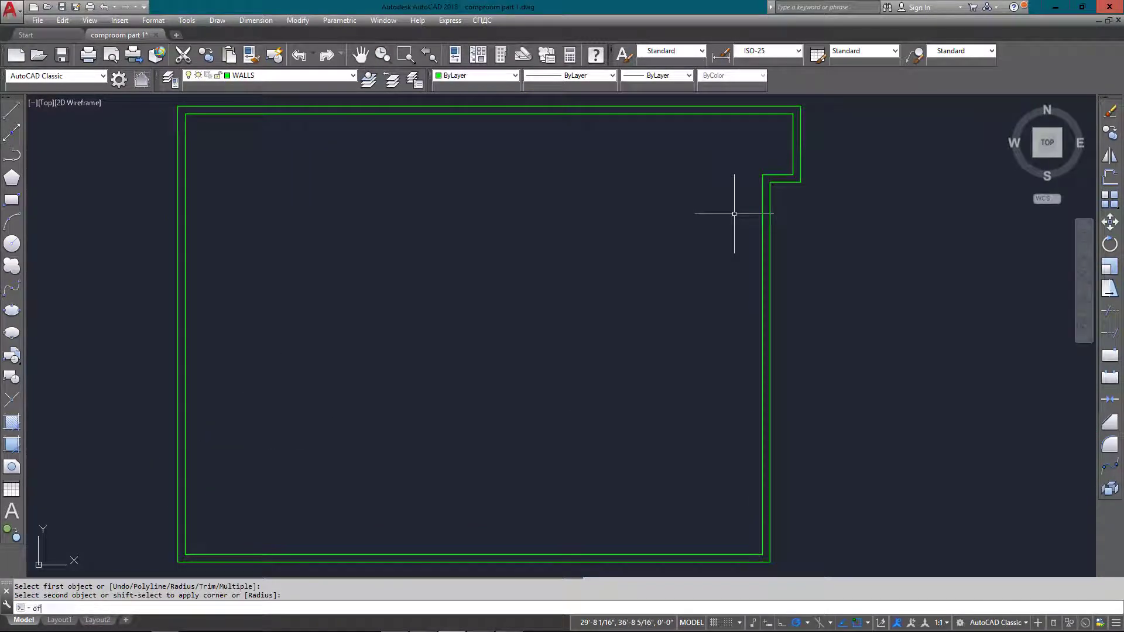
type("f")
key("Return")
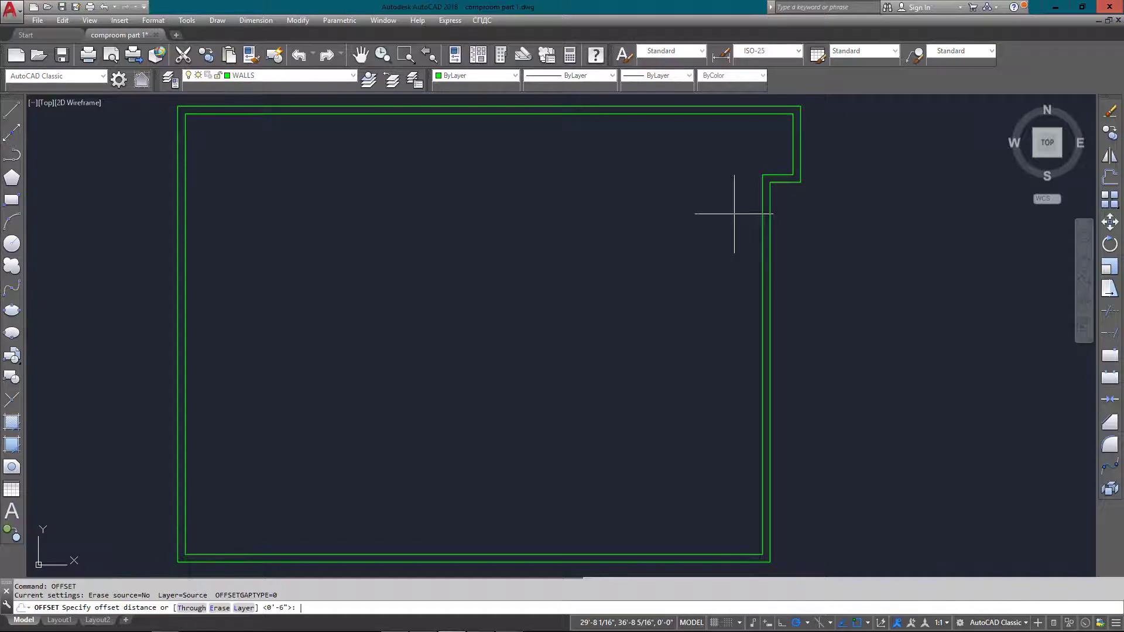
key("Return")
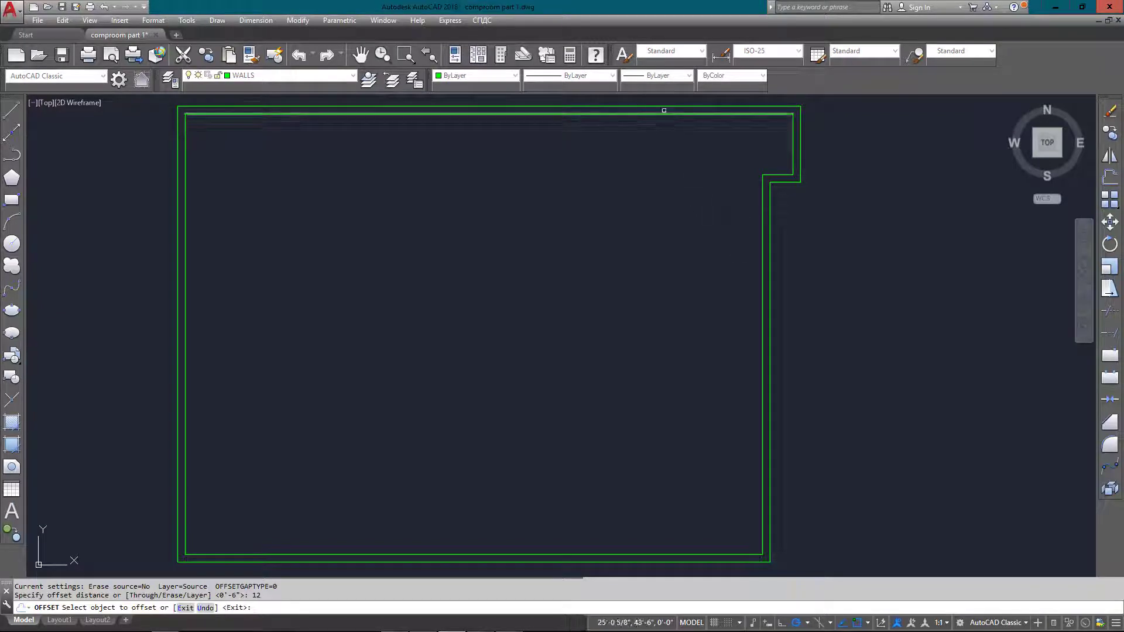
left_click(664, 105)
left_click(665, 107)
left_click(639, 172)
key("Return")
key("Return")
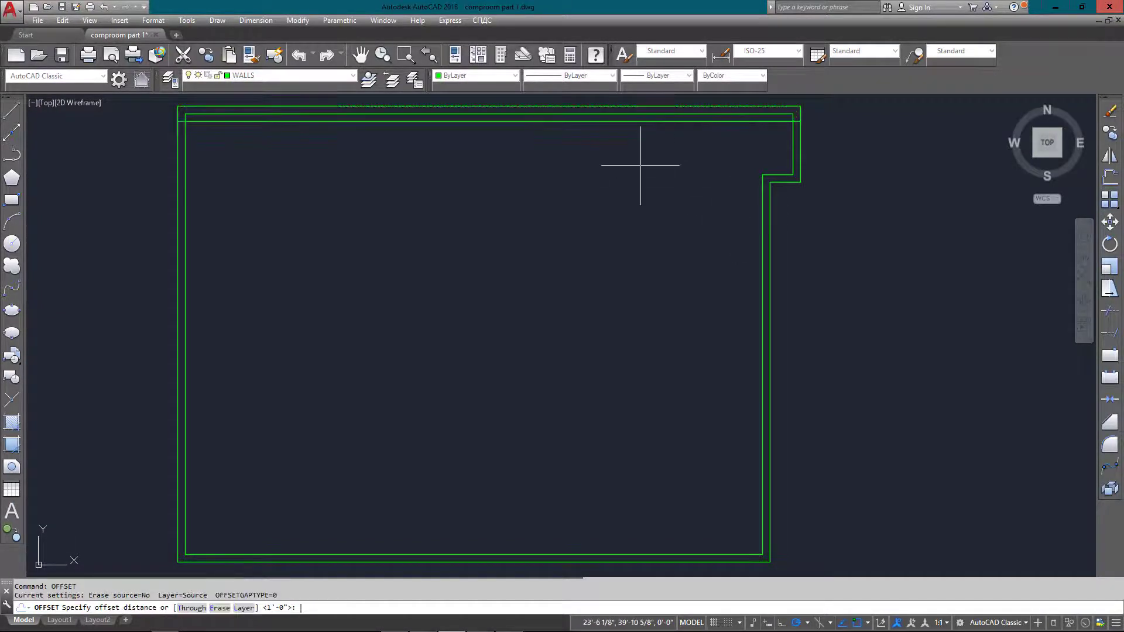
type("2'8")
key("Return")
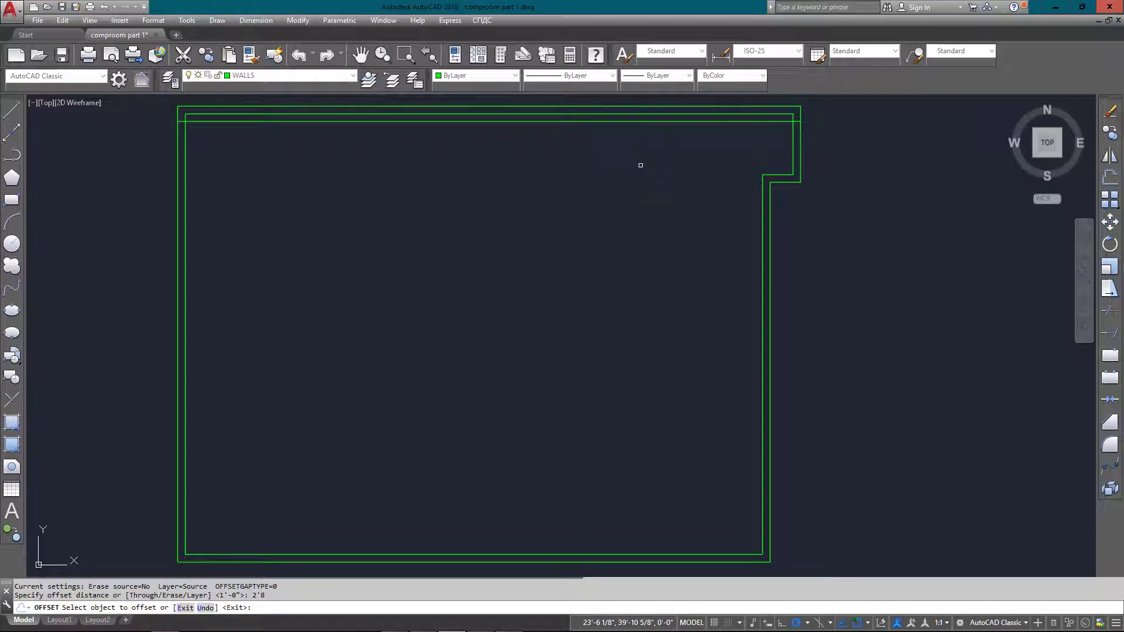
left_click(645, 121)
left_click(637, 173)
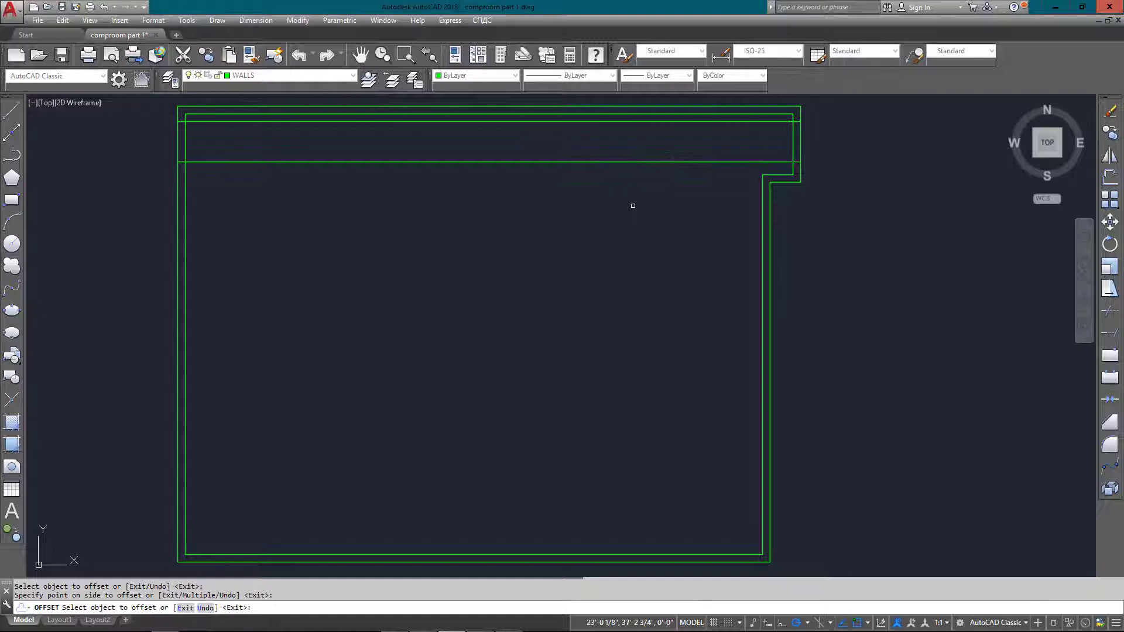
key("Escape")
Trim the right wall between the guide lines to cut the door opening
scroll(853, 113, "up", 5)
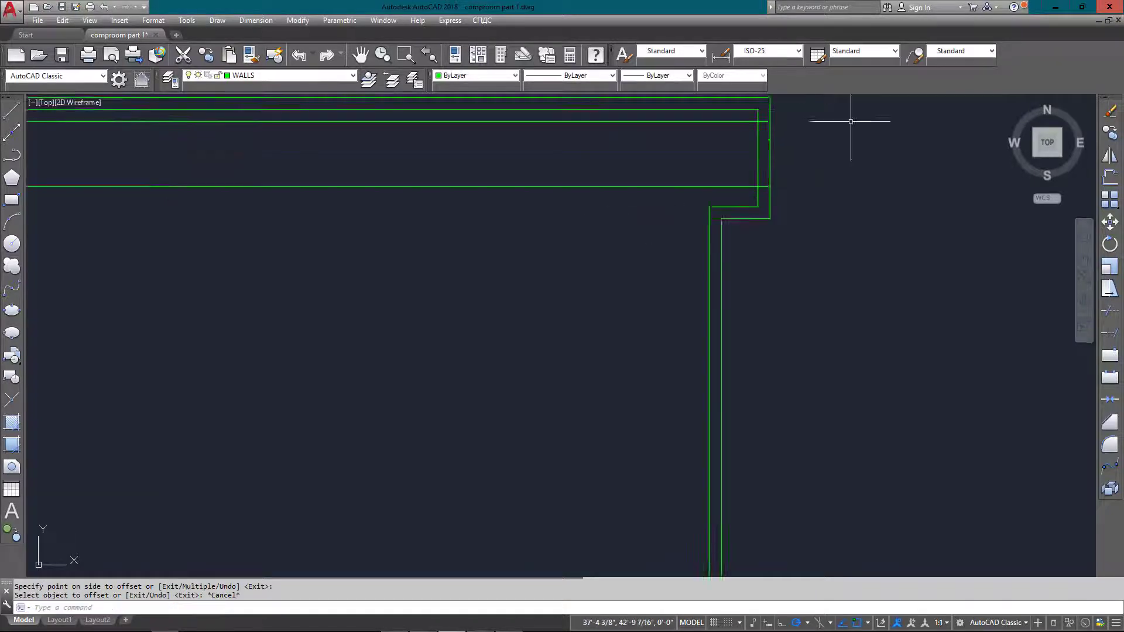
type("tr")
key("Return")
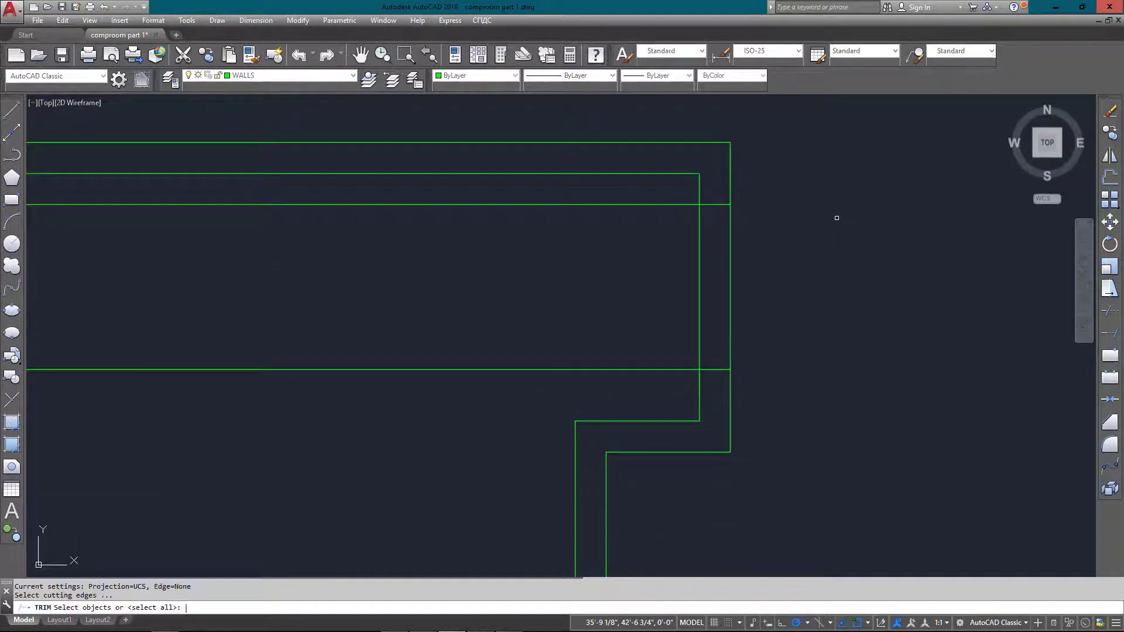
left_click(821, 198)
left_click(571, 382)
key("Return")
left_click(615, 189)
left_click(557, 300)
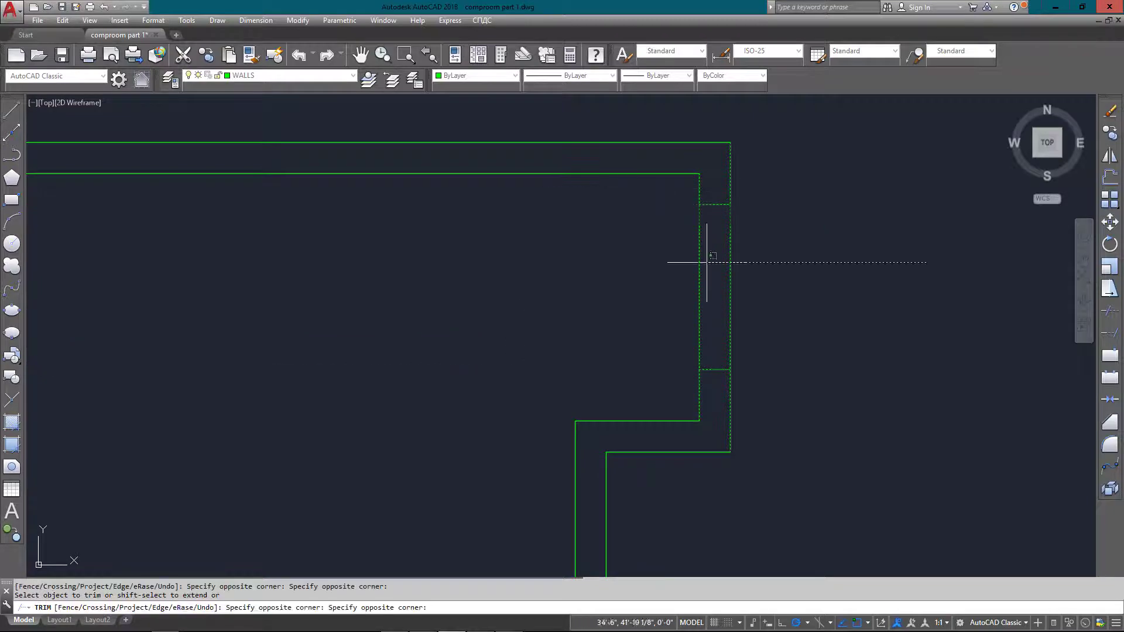
scroll(718, 238, "down", 5)
key("Escape")
Offset the right and left walls 1'6" into the room
type("of")
key("Return")
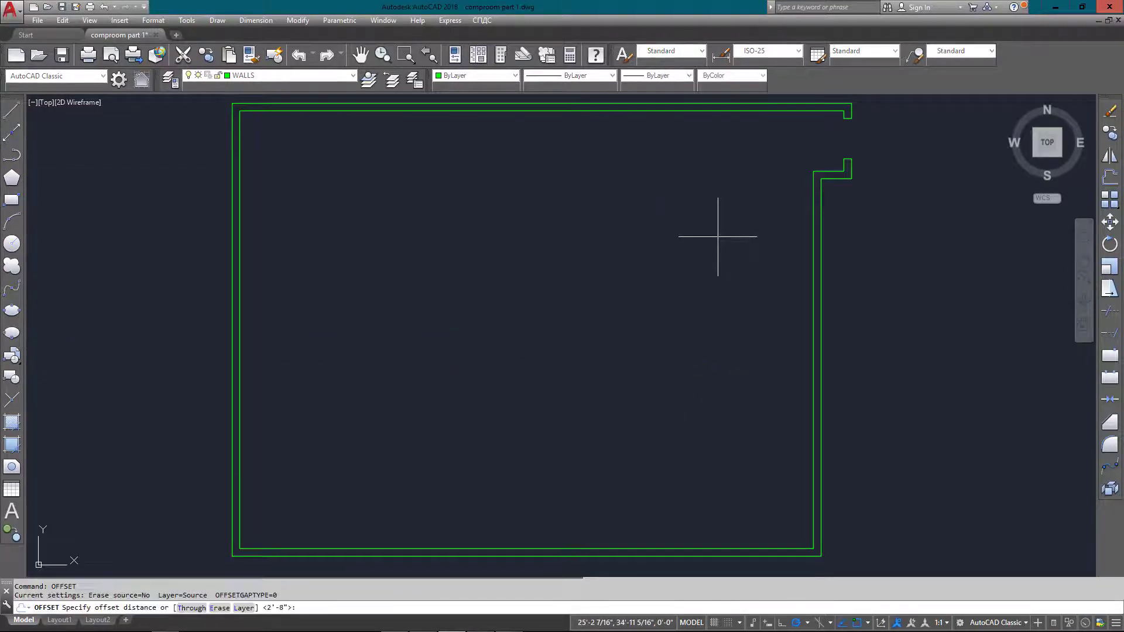
type("1'6")
key("Return")
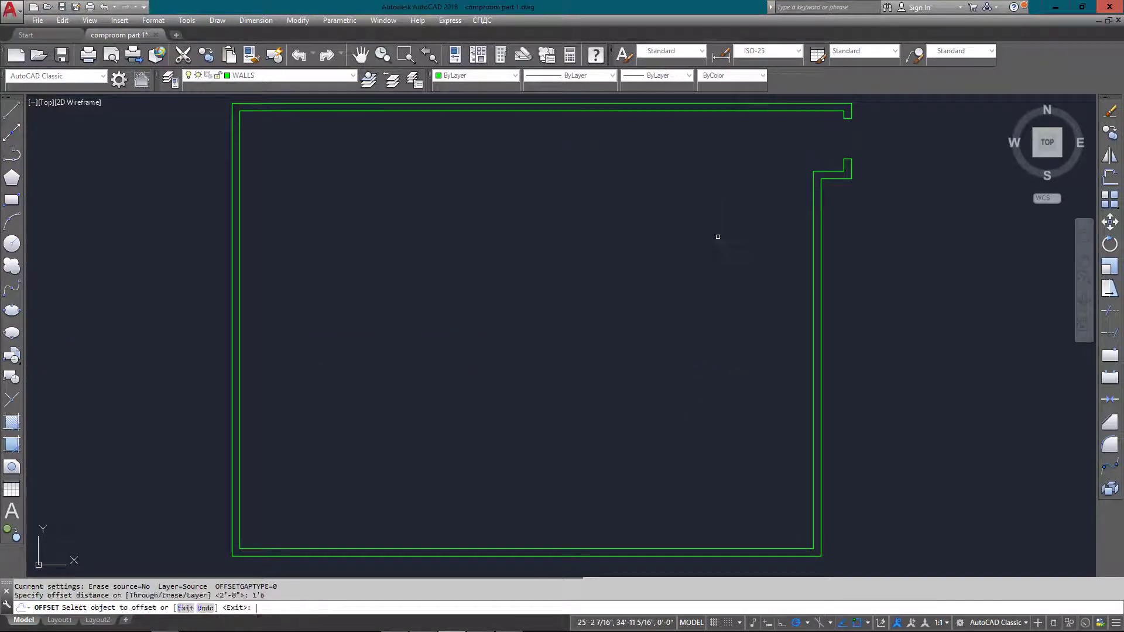
left_click(815, 513)
left_click(735, 514)
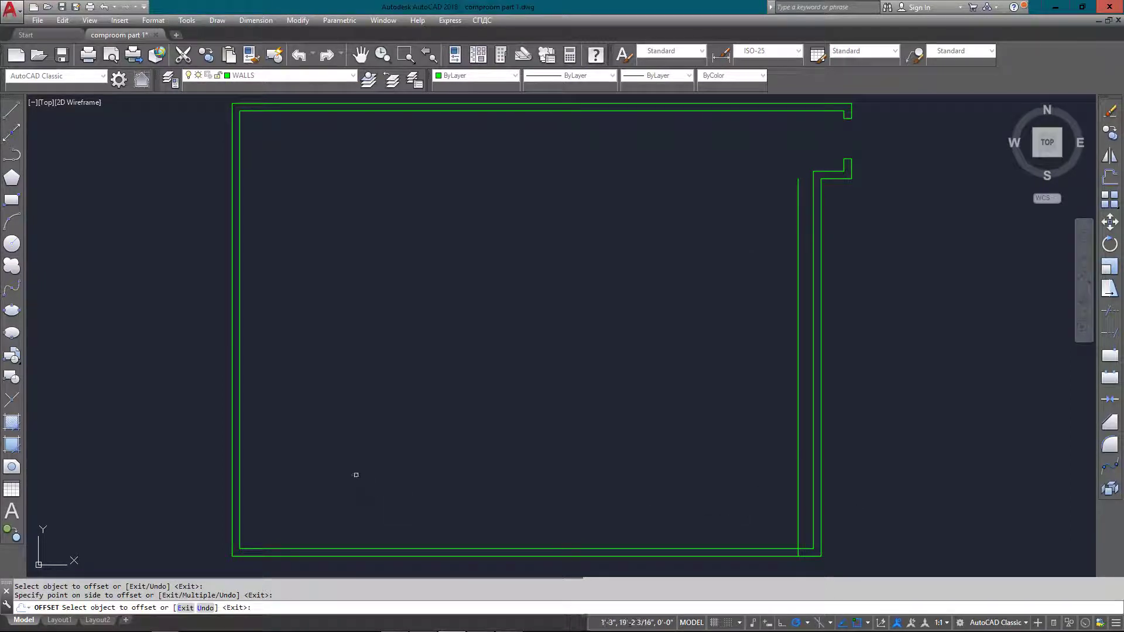
left_click(232, 520)
left_click(332, 510)
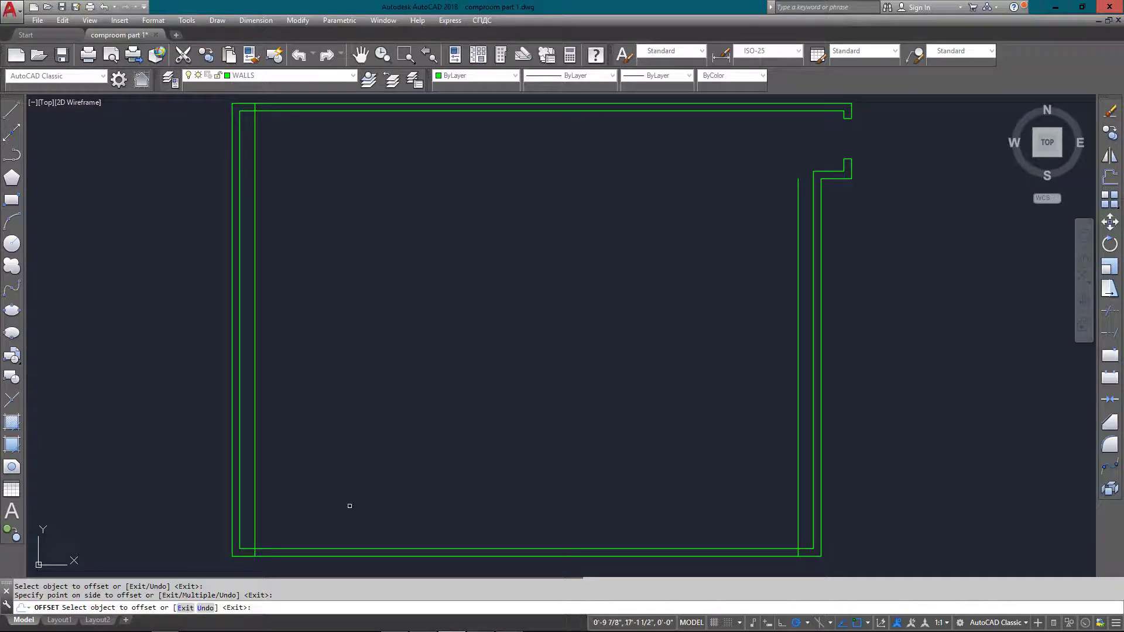
key("Escape")
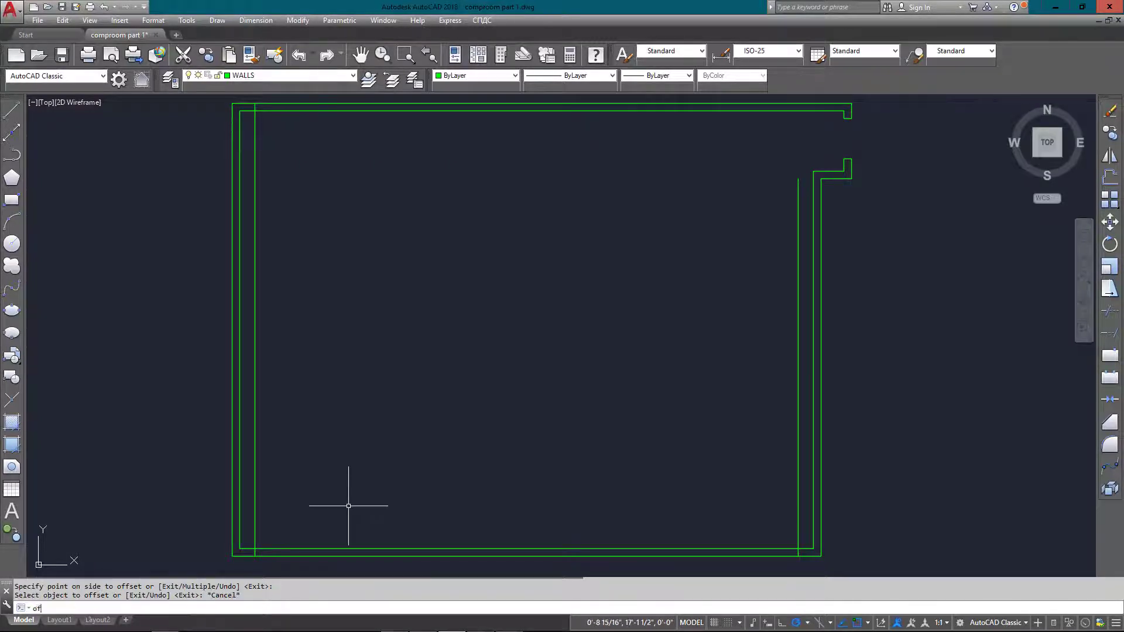
Offset both new side guide lines a further 2'8" inward
key("Return")
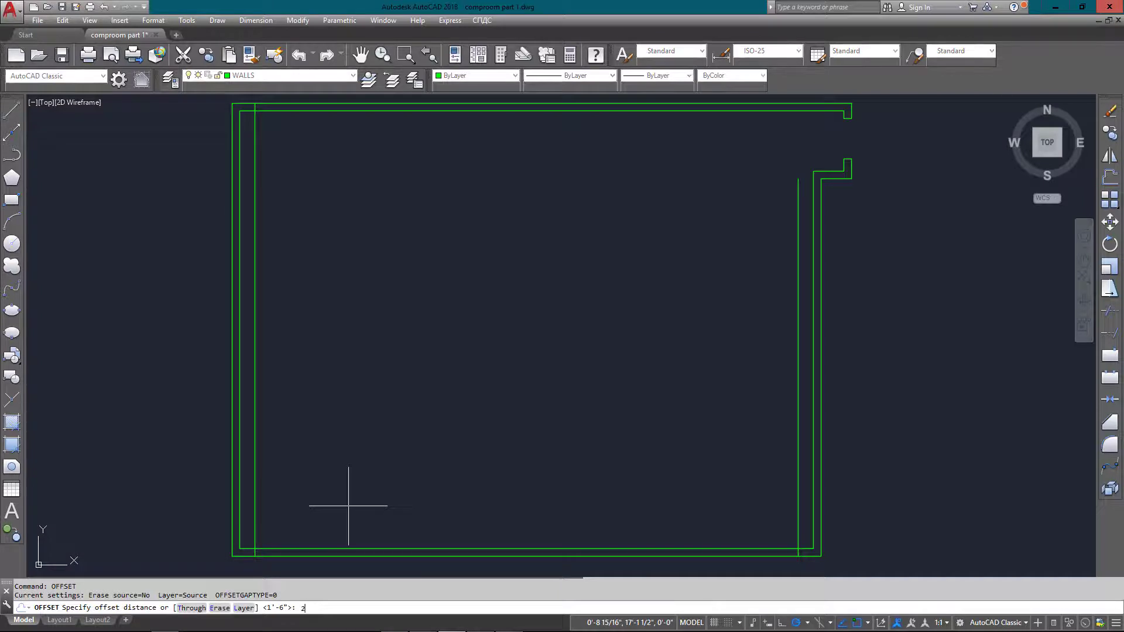
type("2'8")
key("Return")
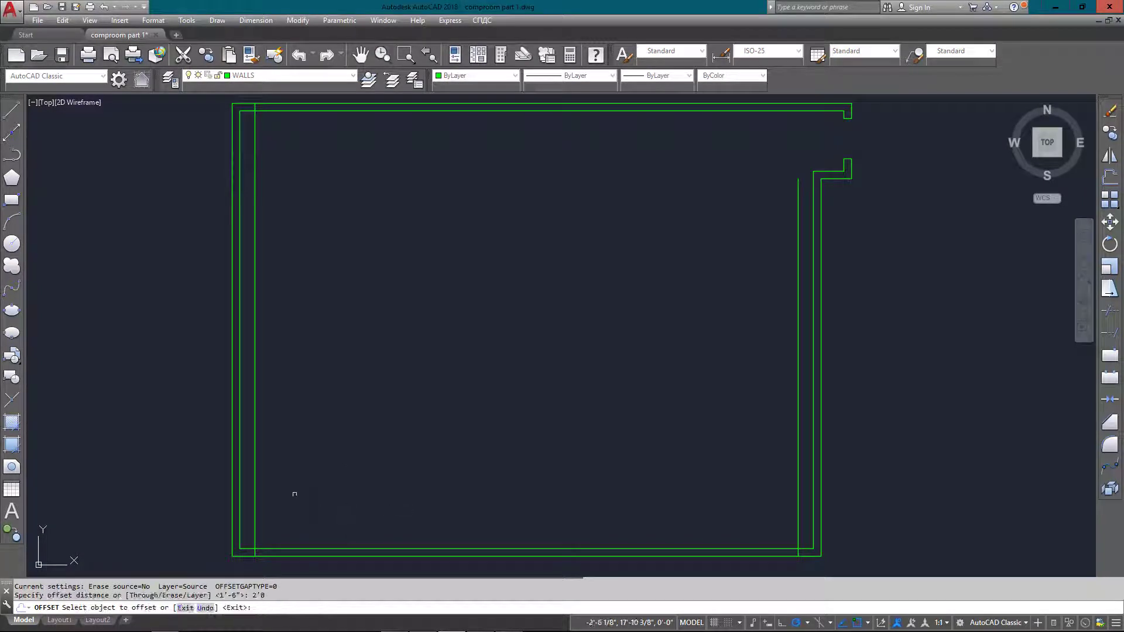
left_click(254, 494)
left_click(354, 499)
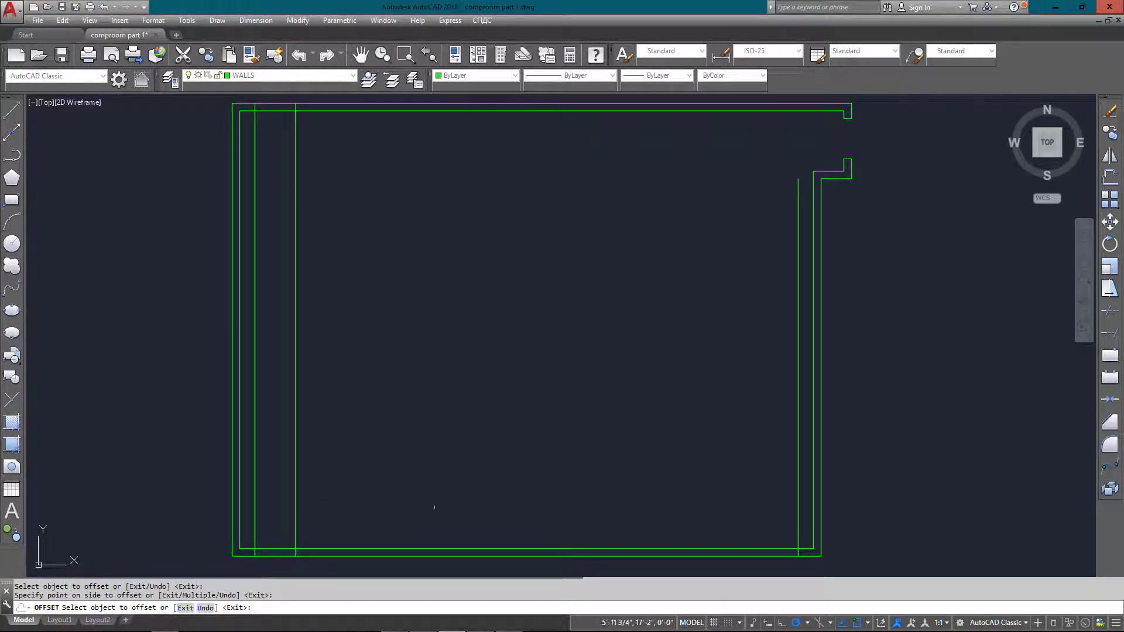
left_click(795, 504)
left_click(712, 499)
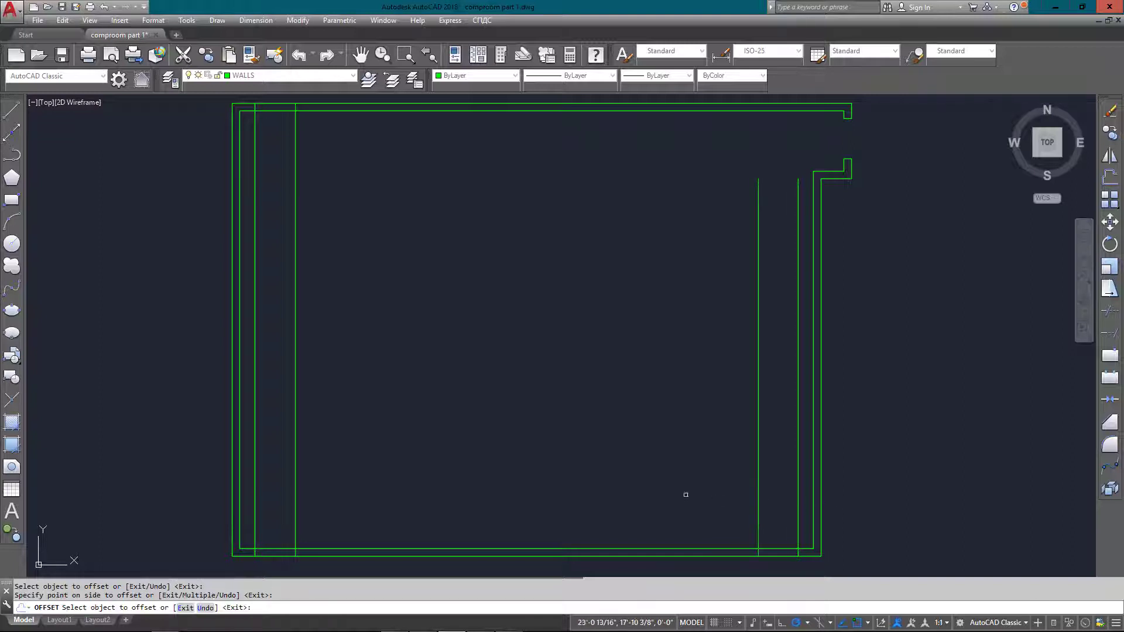
key("Return")
Start TRIM with the left and right guide lines and bottom wall lines as cutting edges
type("tr")
key("Return")
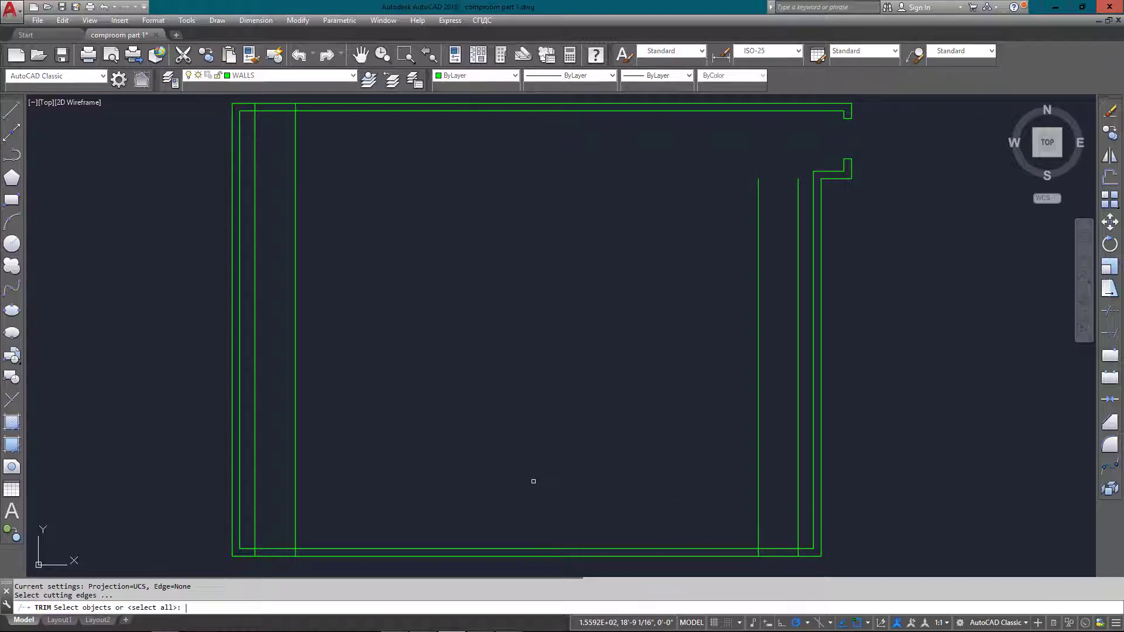
left_click(420, 366)
left_click(261, 432)
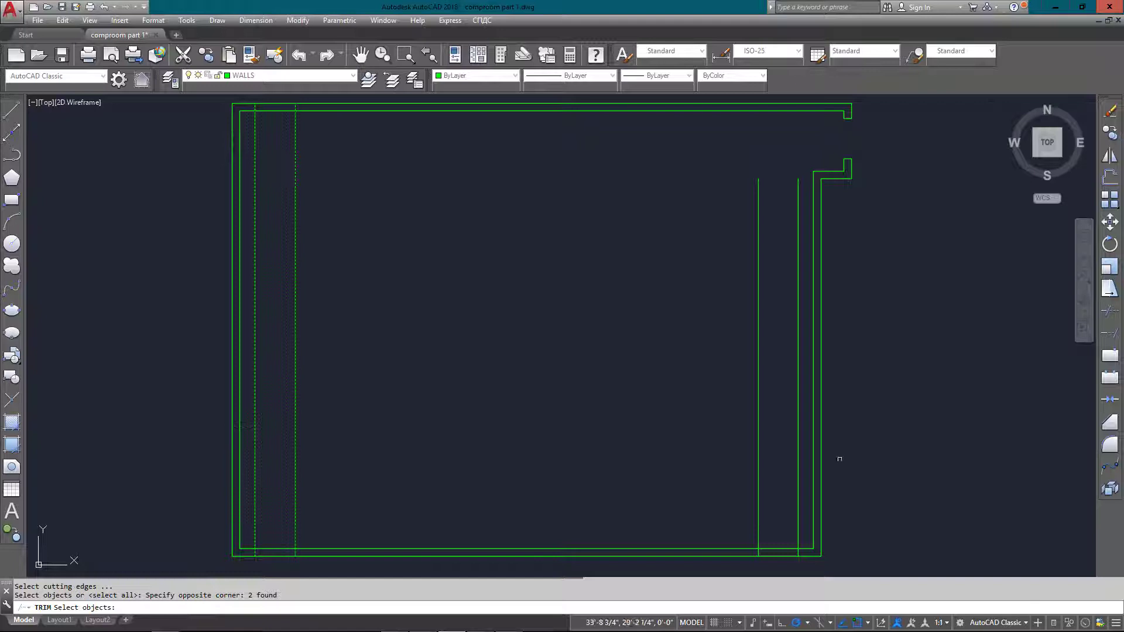
left_click(801, 455)
left_click(677, 469)
left_click(783, 520)
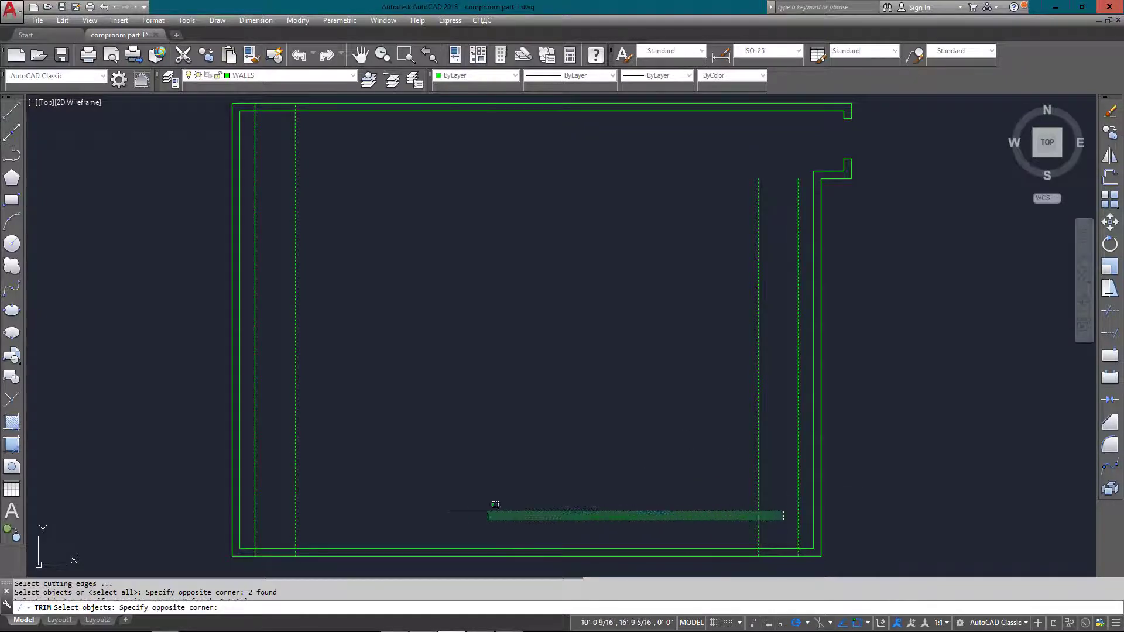
left_click(771, 563)
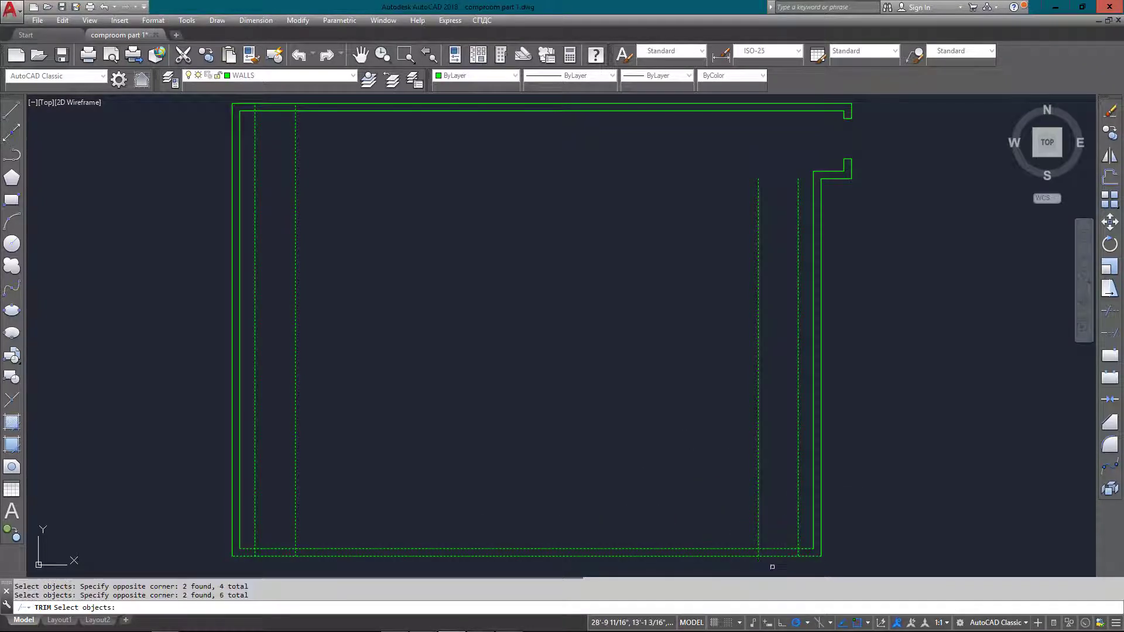
key("Return")
Trim away both sets of guide lines and cut door gaps in the bottom wall near each corner
left_click(327, 489)
left_click(223, 538)
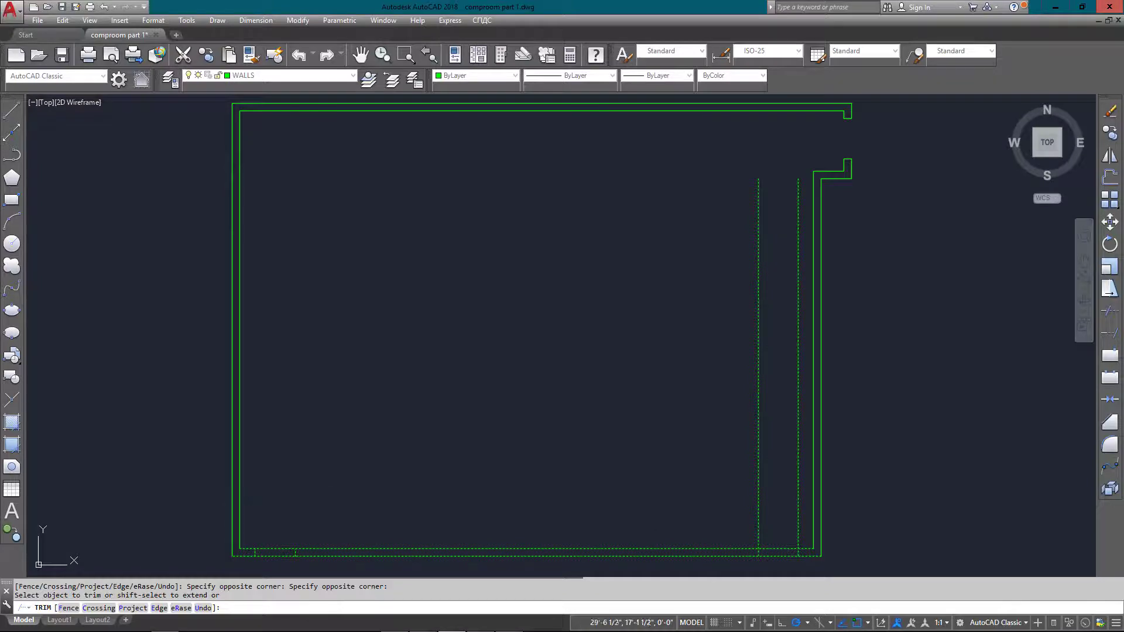
left_click(803, 494)
left_click(749, 486)
left_click(818, 538)
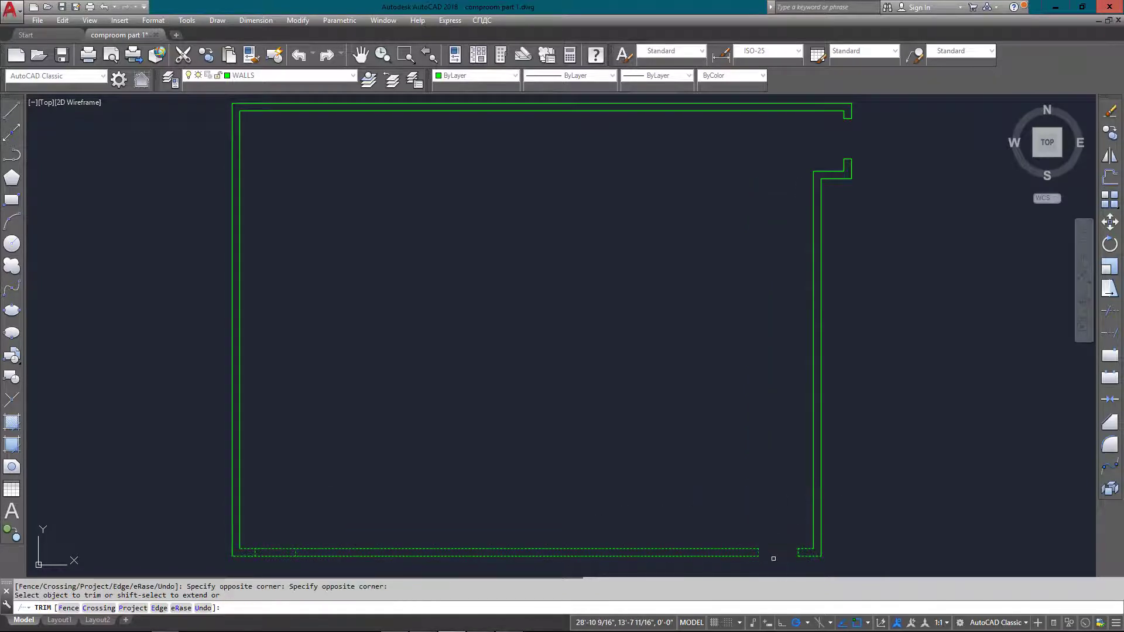
left_click(264, 555)
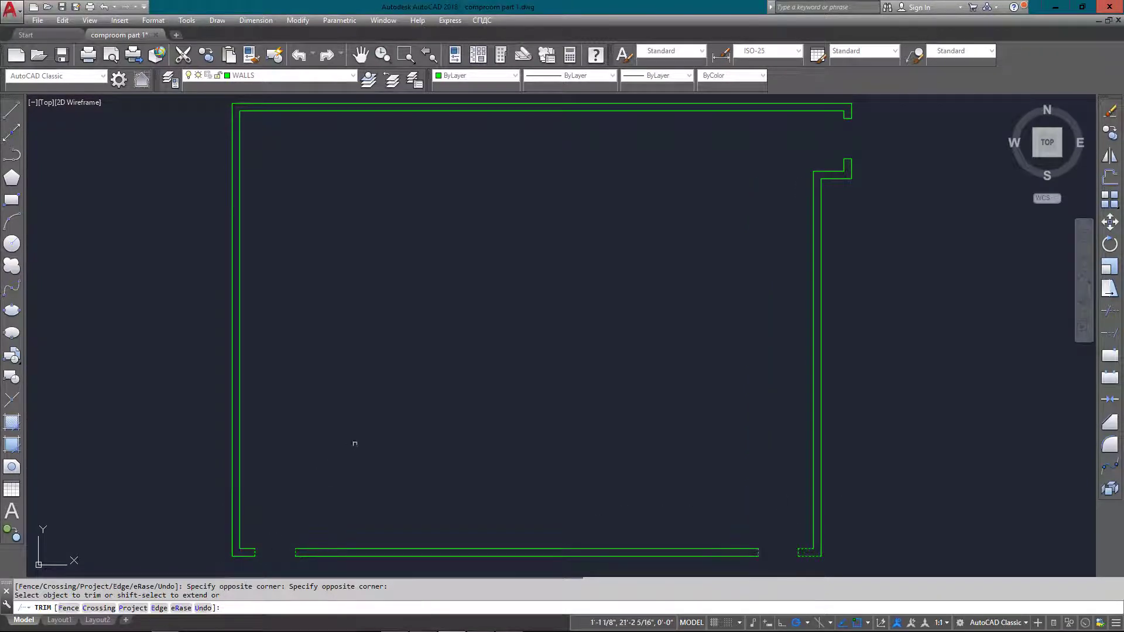
key("Escape")
Zoom to extents to fit the whole floor plan in view
type("z")
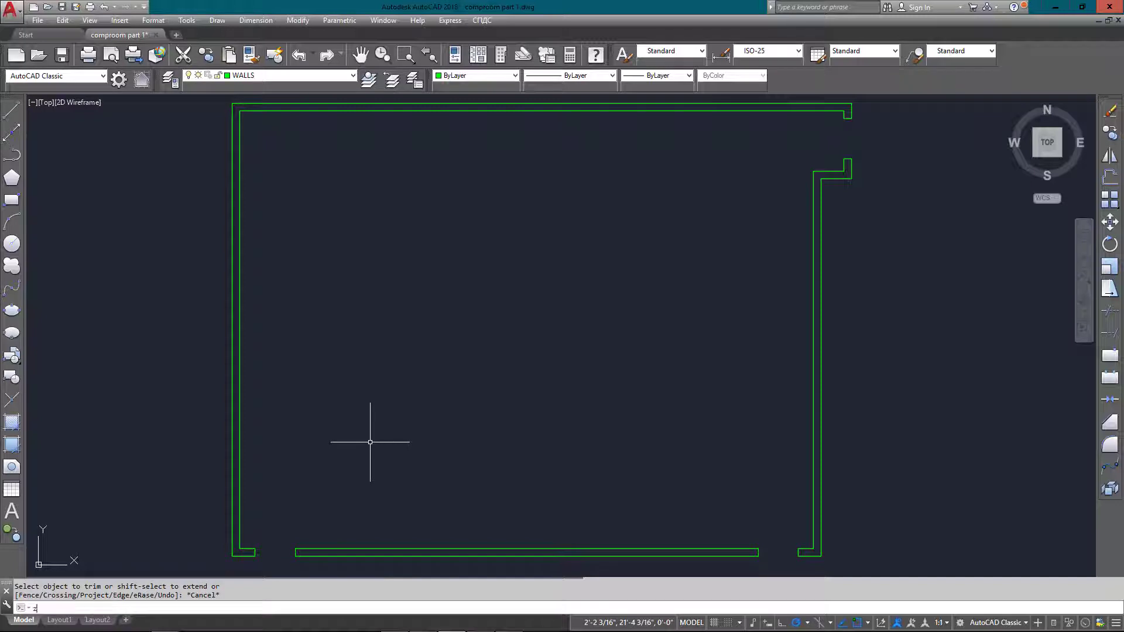
key("Return")
type("e")
key("Return")
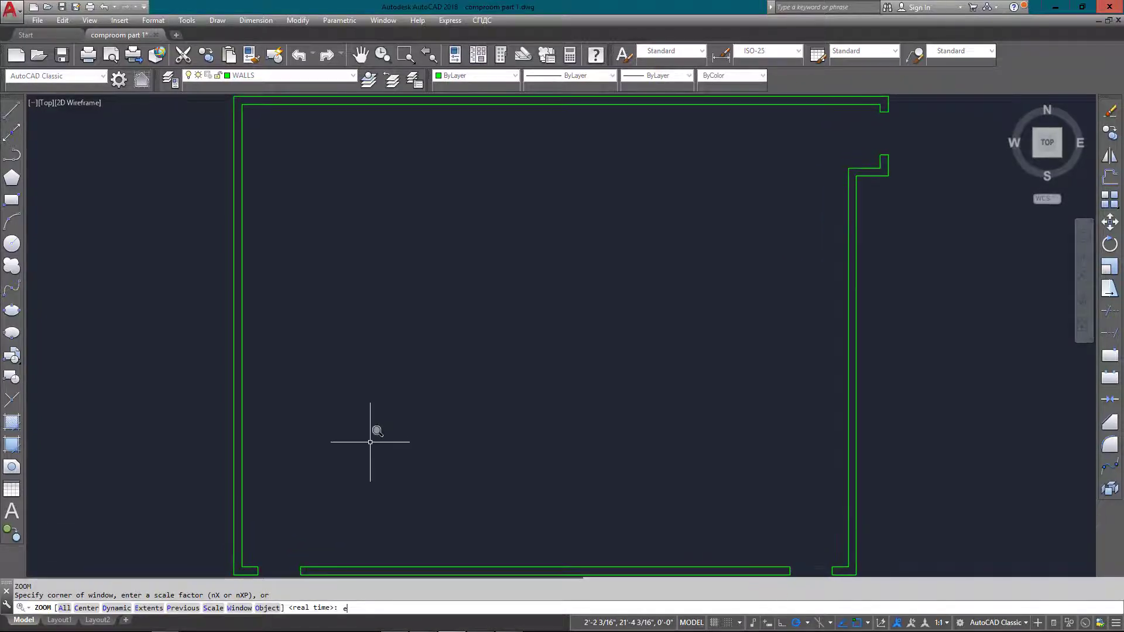
key("Return")
Window-zoom onto the upper-right wall corner opening, then make DOORS the current layer
type("z")
key("Return")
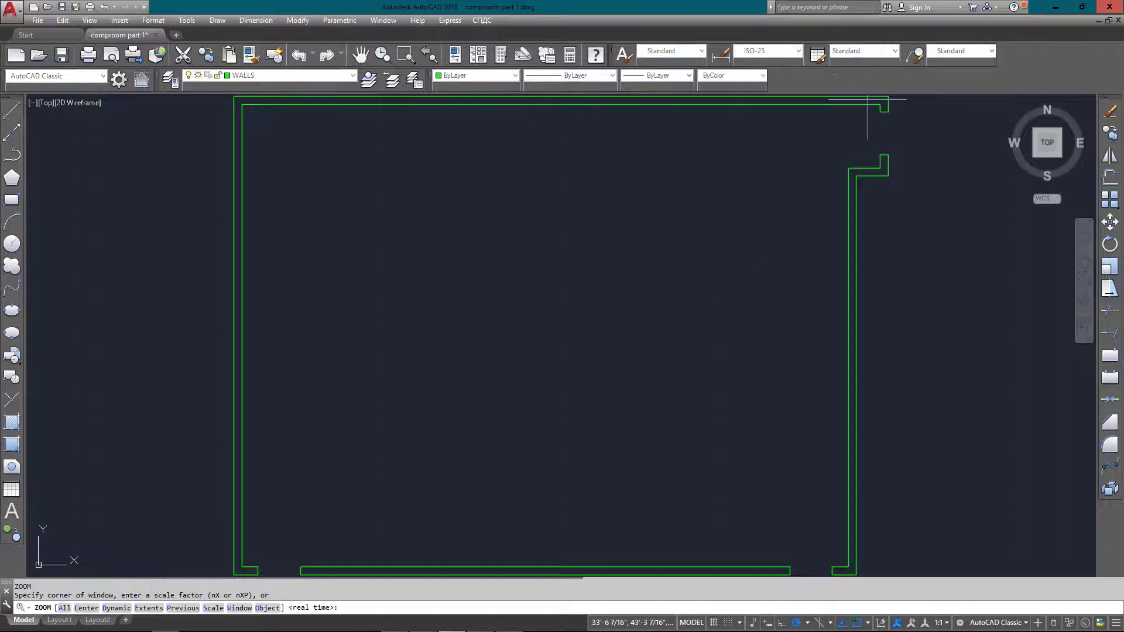
left_click(937, 229)
middle_click_drag(785, 105, 764, 144)
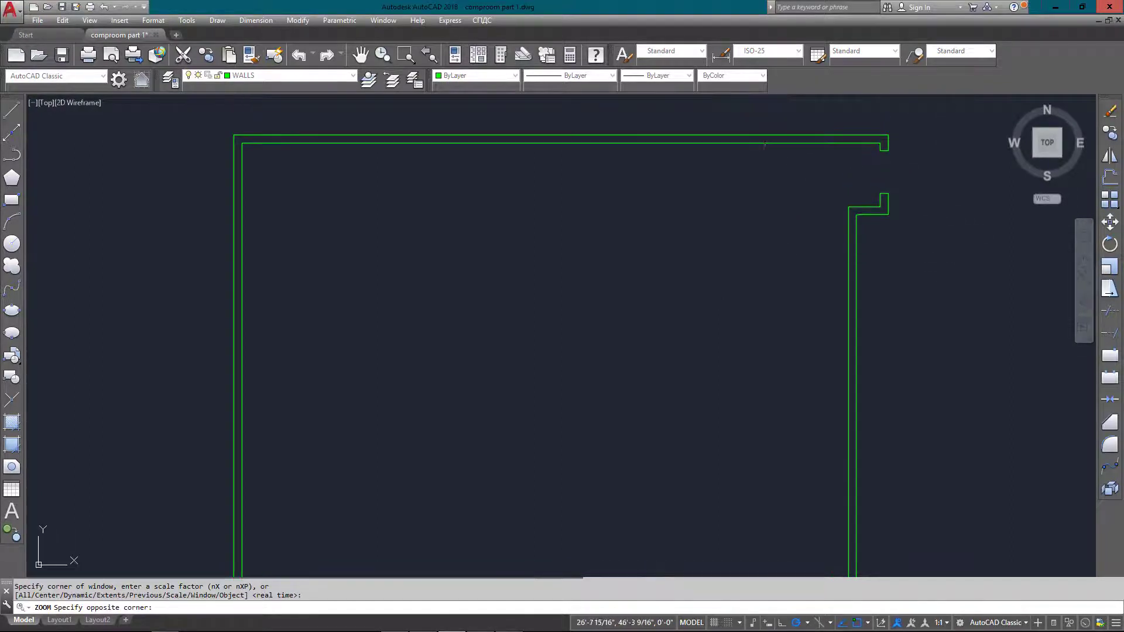
left_click(785, 111)
scroll(585, 284, "up", 3)
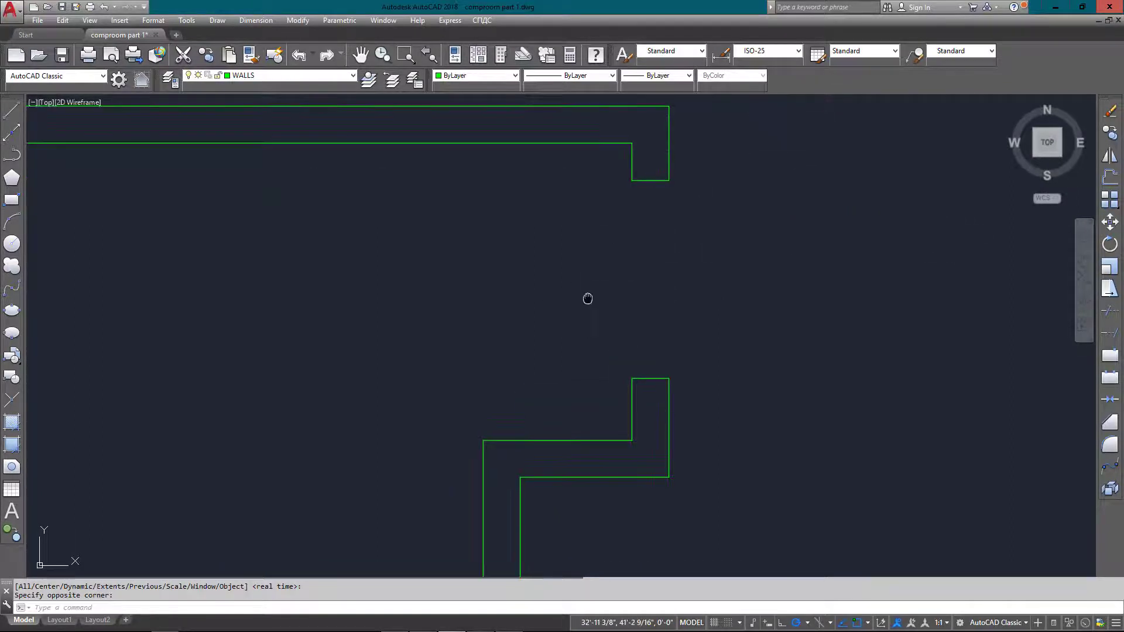
middle_click_drag(588, 298, 600, 315)
left_click(275, 75)
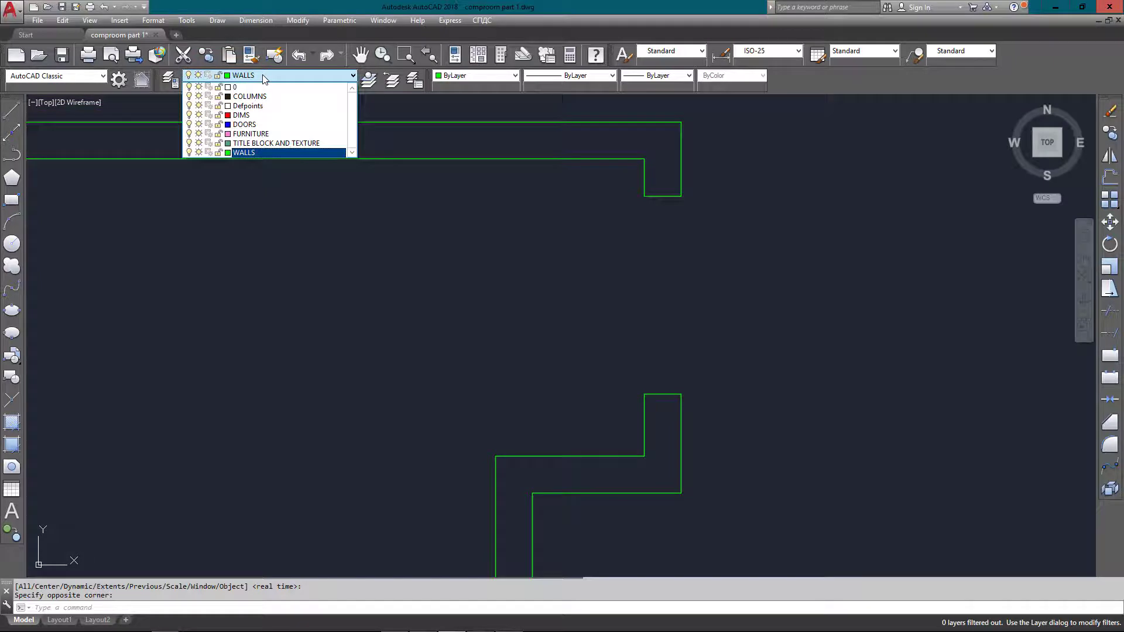
left_click(277, 124)
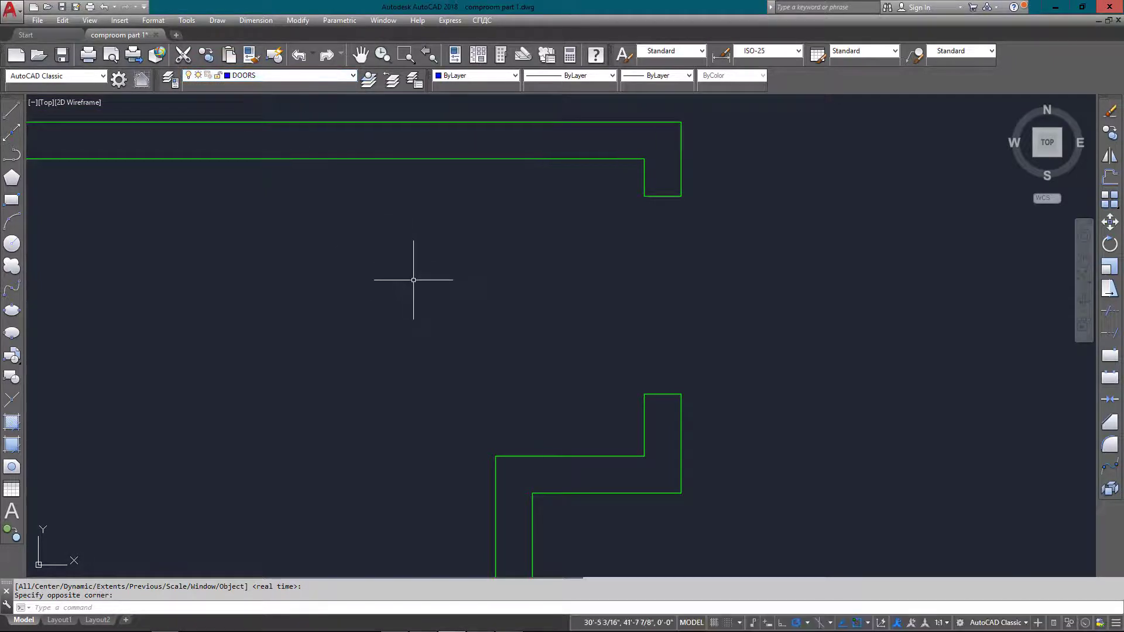
Switch on polar tracking and rotate the door rectangle 315° about its top-left hinge
key("F8")
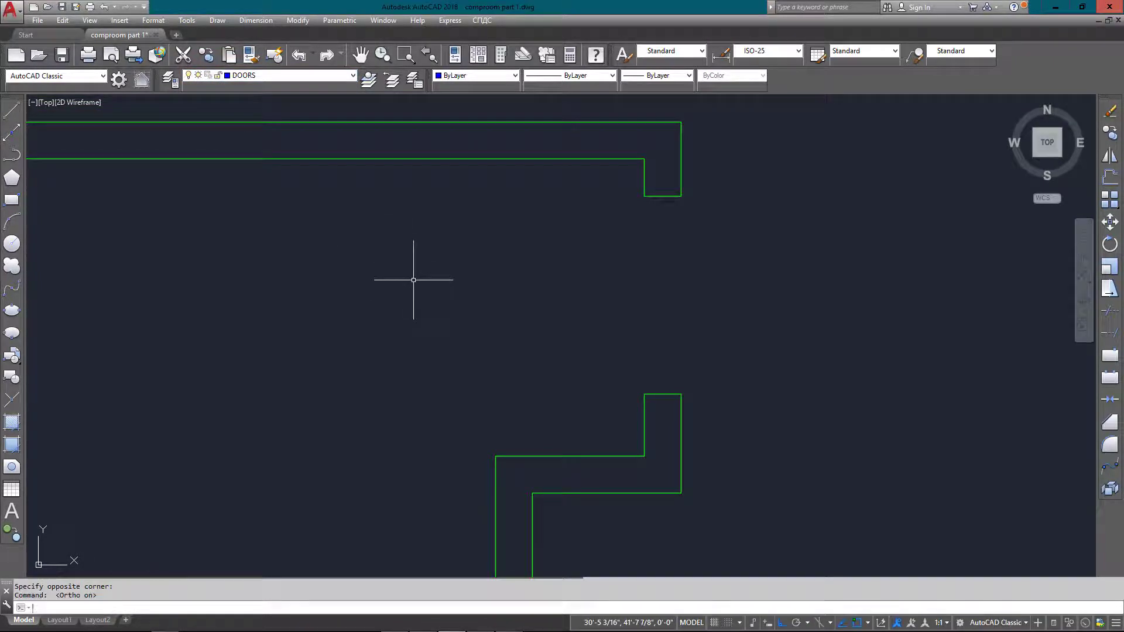
key("F10")
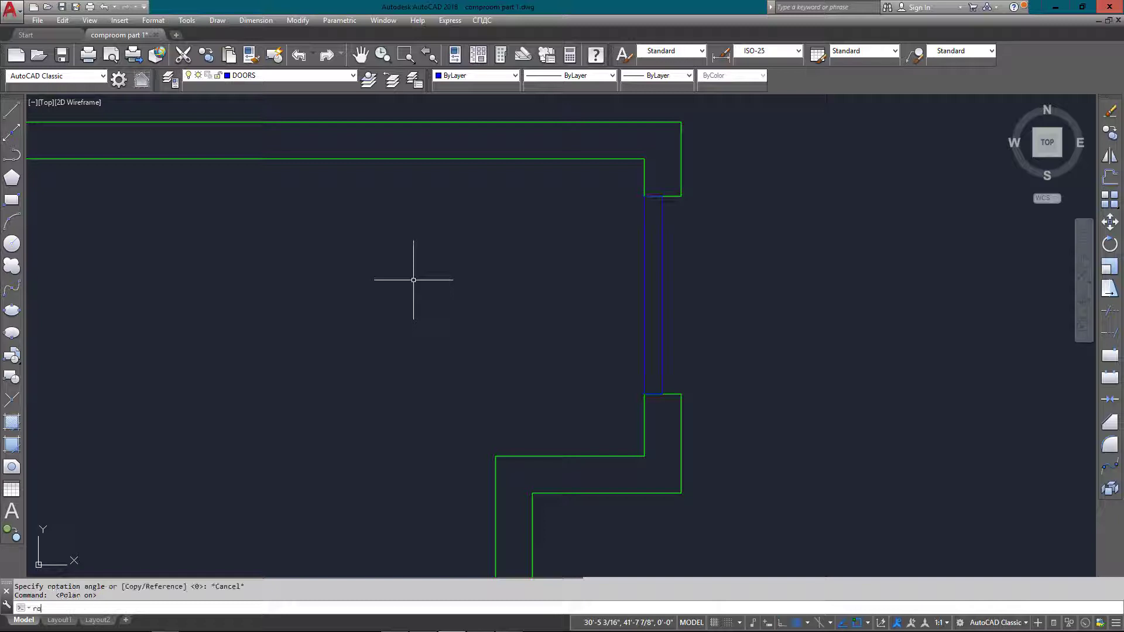
key("Return")
left_click(708, 284)
left_click(635, 328)
key("Return")
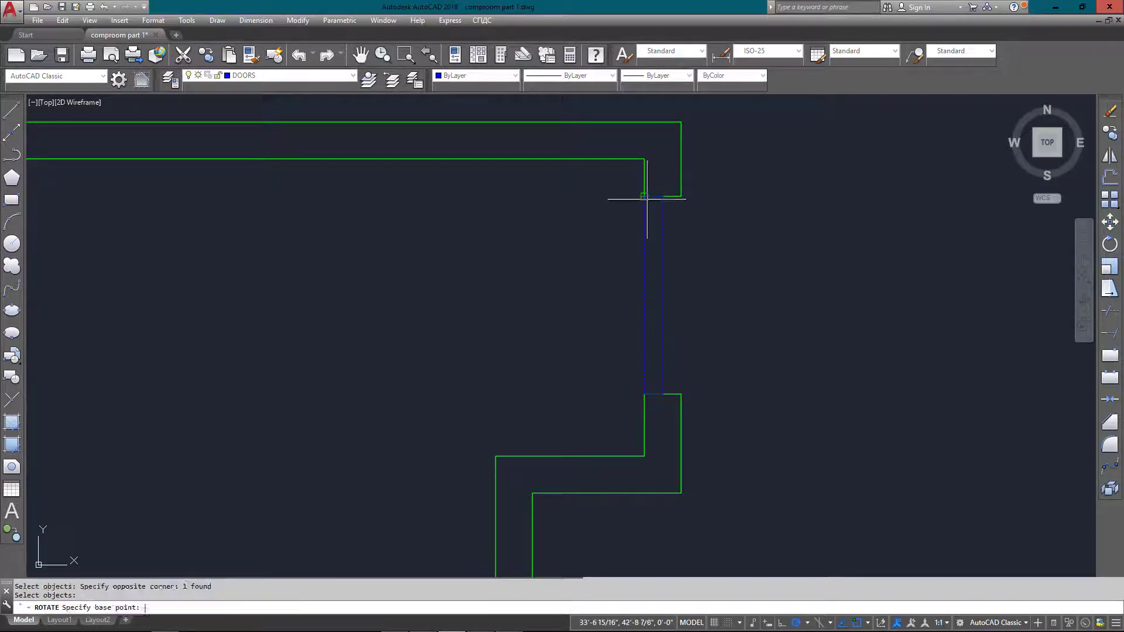
left_click(644, 196)
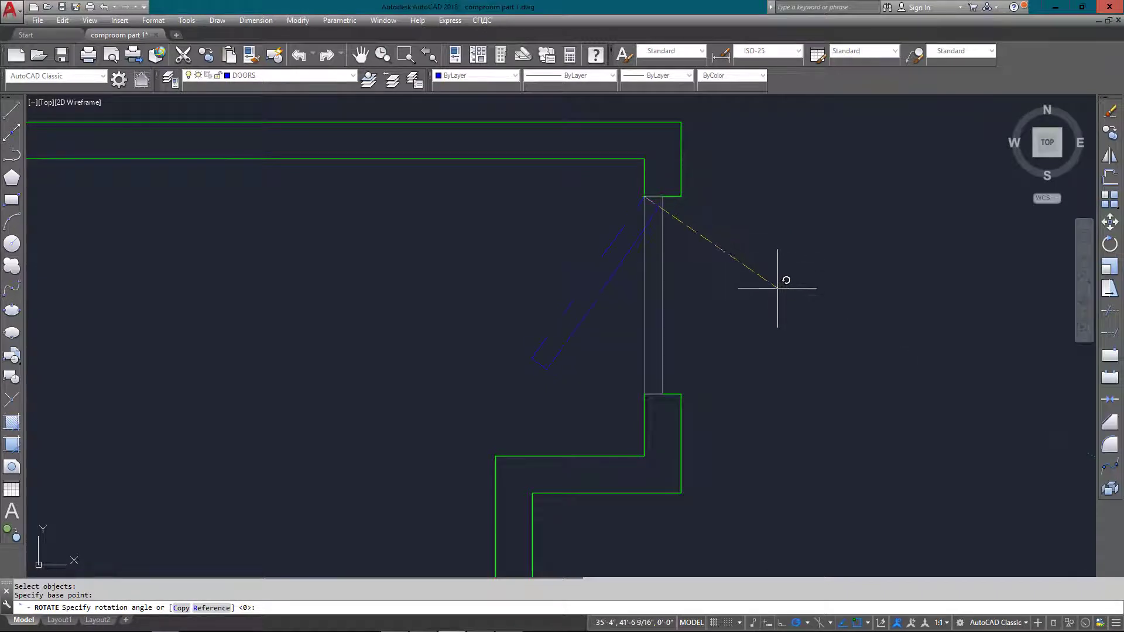
left_click(764, 316)
Draw the swing circle centered on the door hinge, reaching the wall corner
type("c")
key("Return")
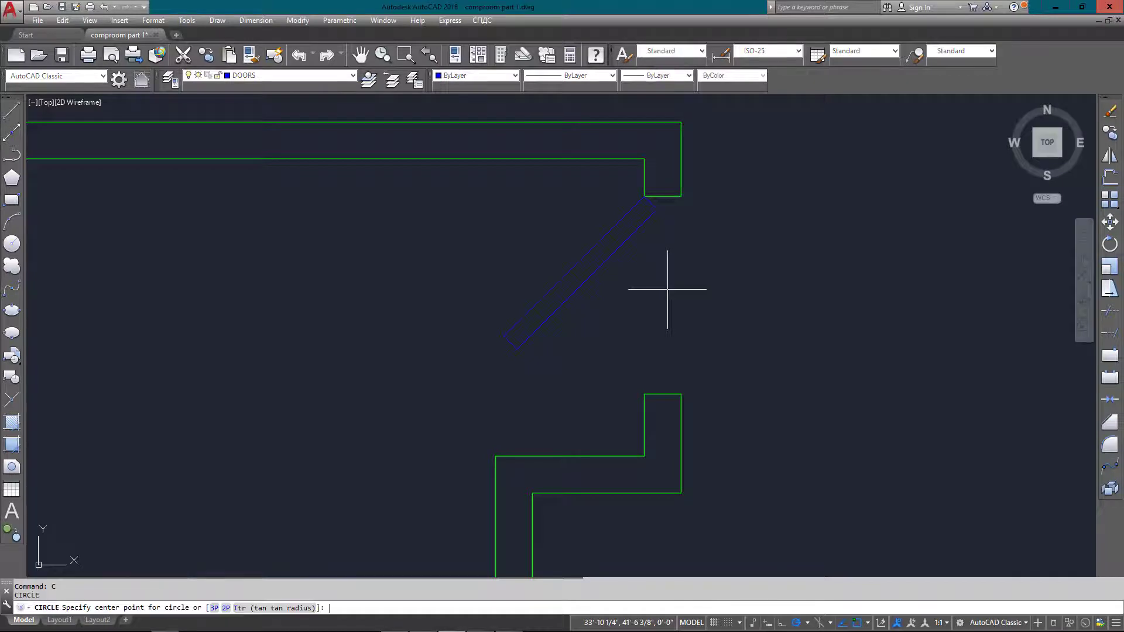
left_click(642, 198)
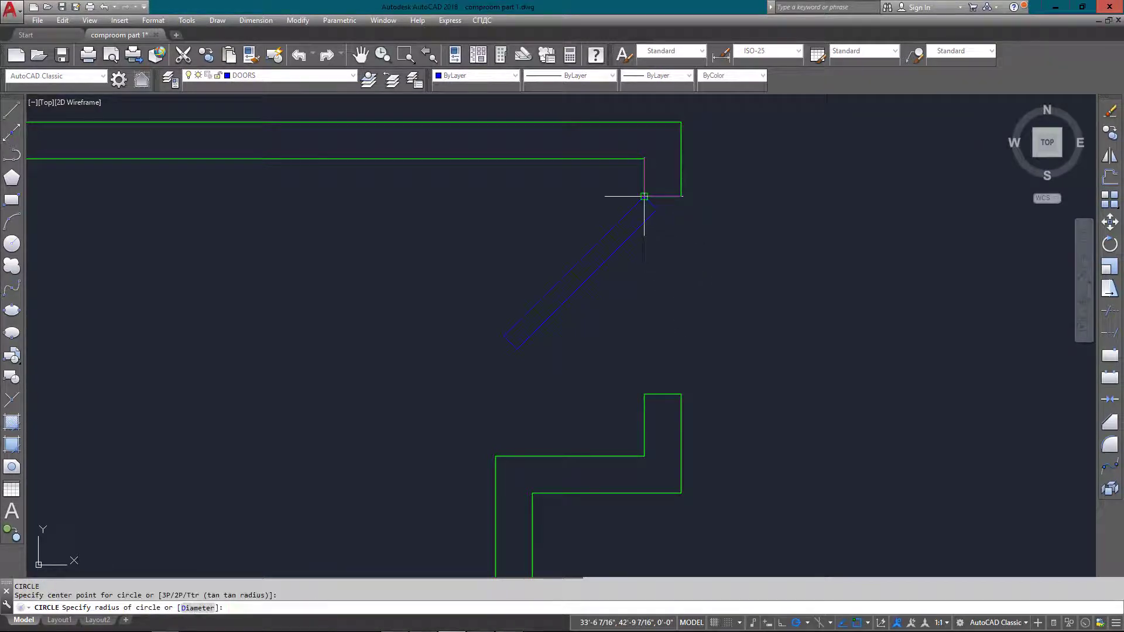
left_click(644, 392)
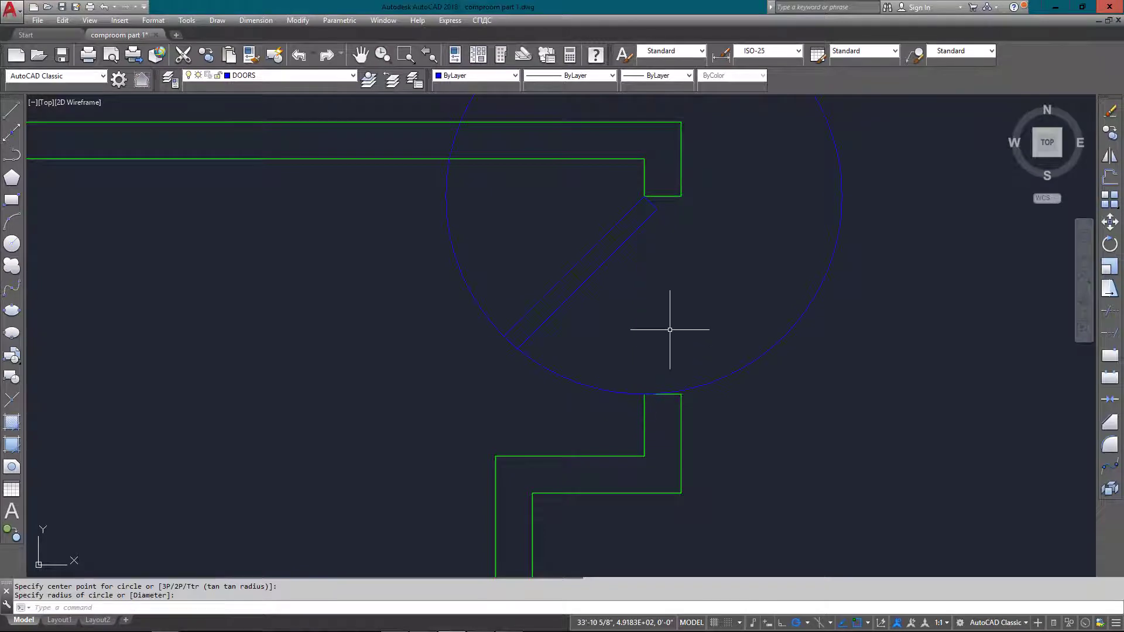
Trim the circle's right part against the wall line, leaving the door swing arc
type("tr")
key("Return")
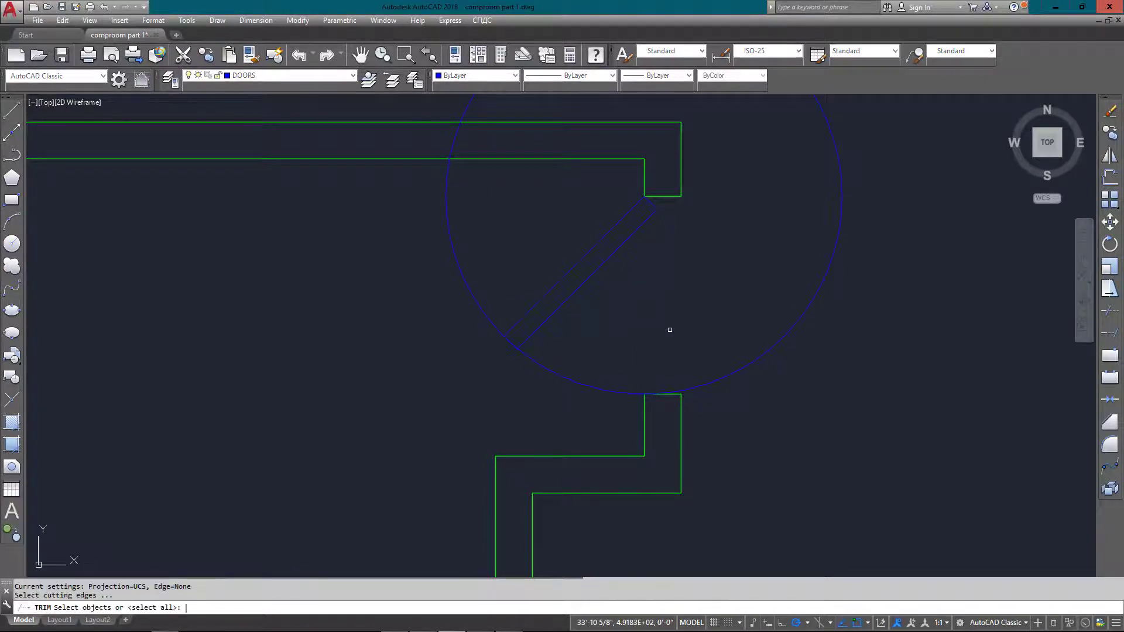
left_click(644, 425)
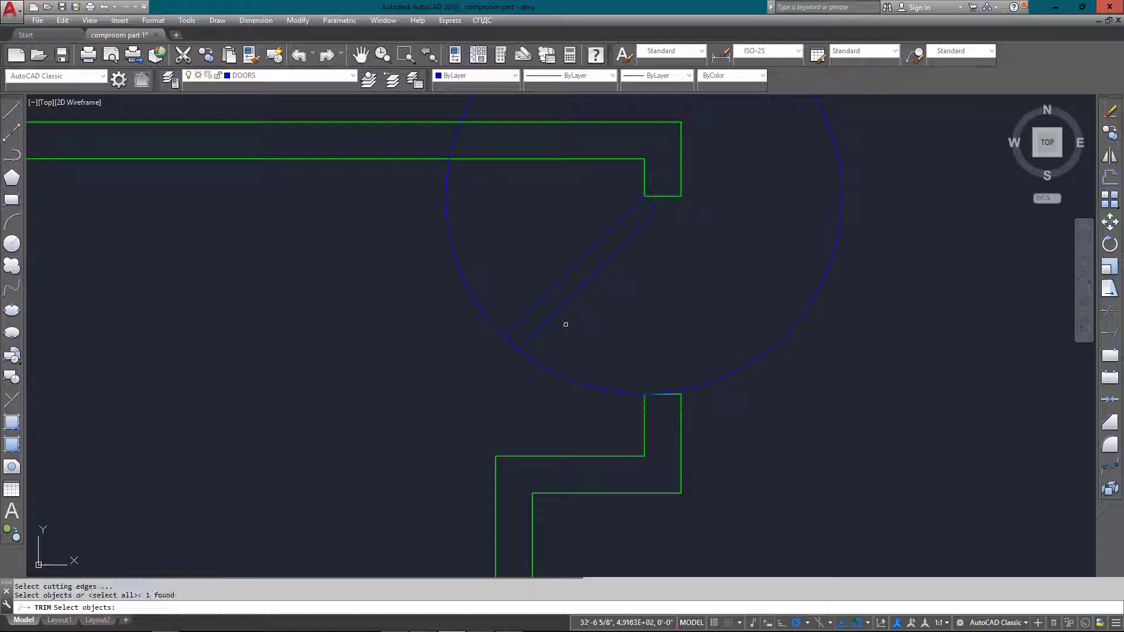
key("Return")
left_click(834, 282)
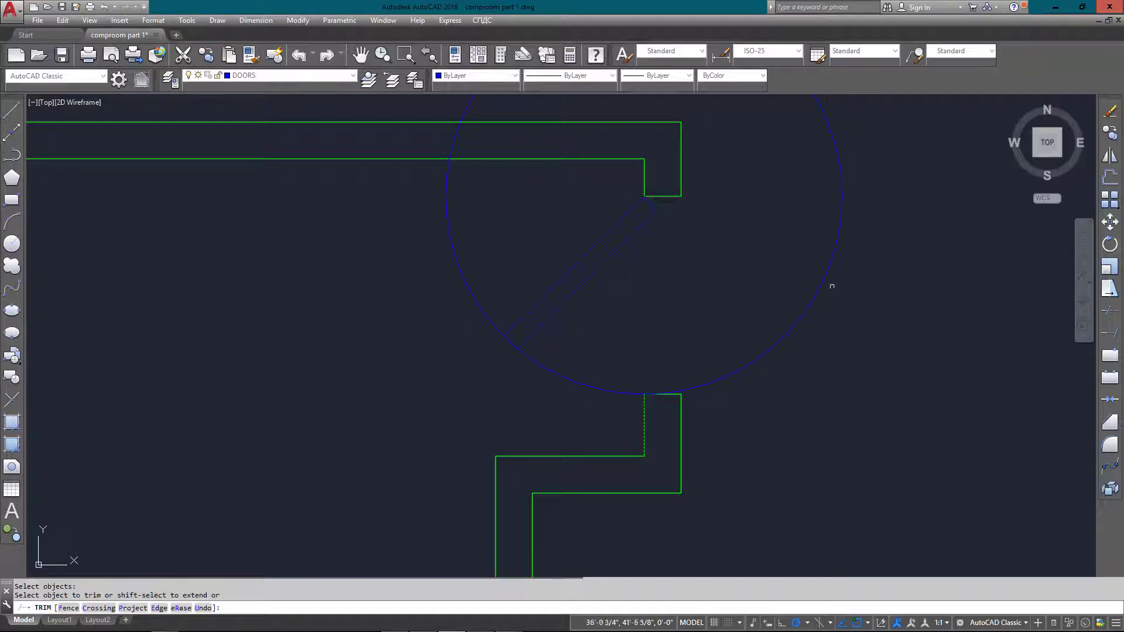
left_click(741, 306)
key("Escape")
scroll(547, 301, "down", 5)
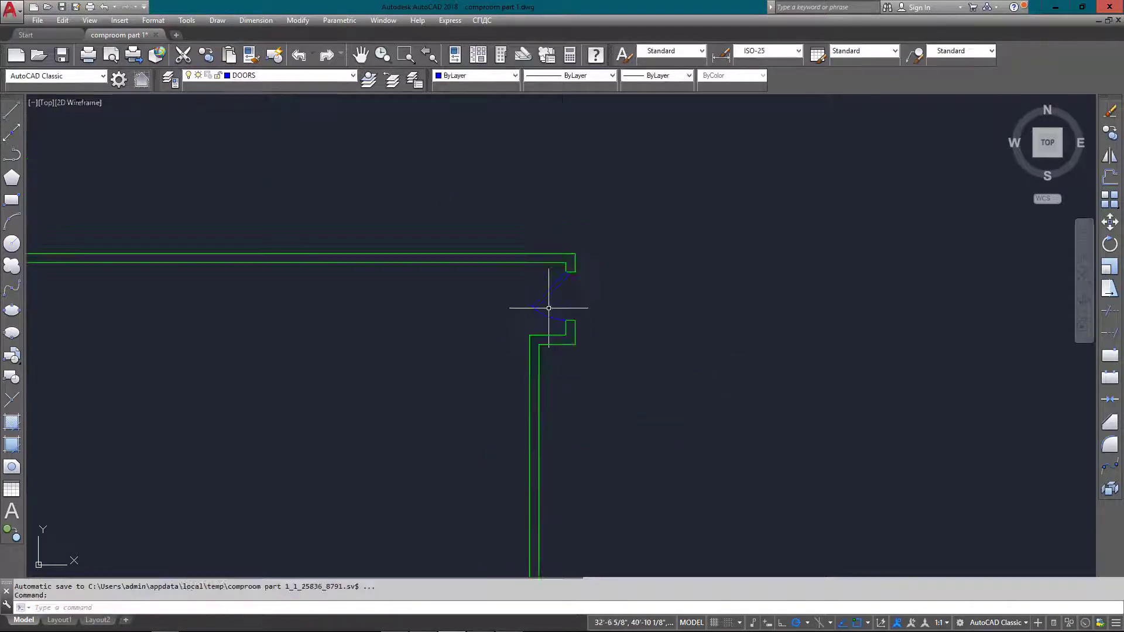
Draw the door rectangle across the opening at the right end of the bottom wall
scroll(587, 525, "up", 5)
scroll(600, 436, "up", 2)
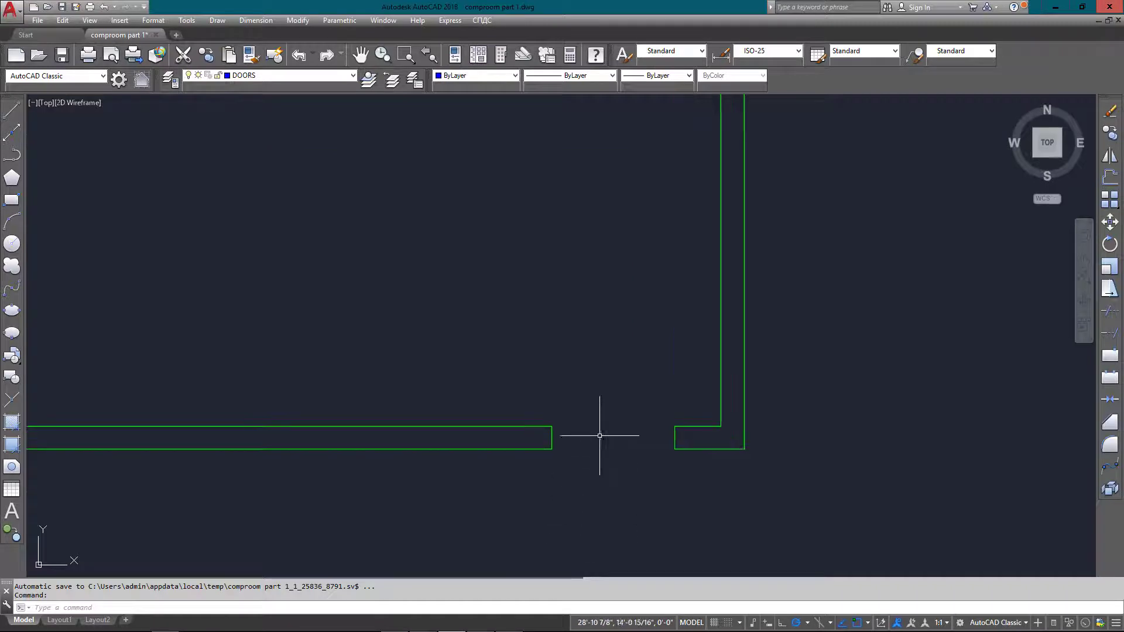
type("rec")
key("Return")
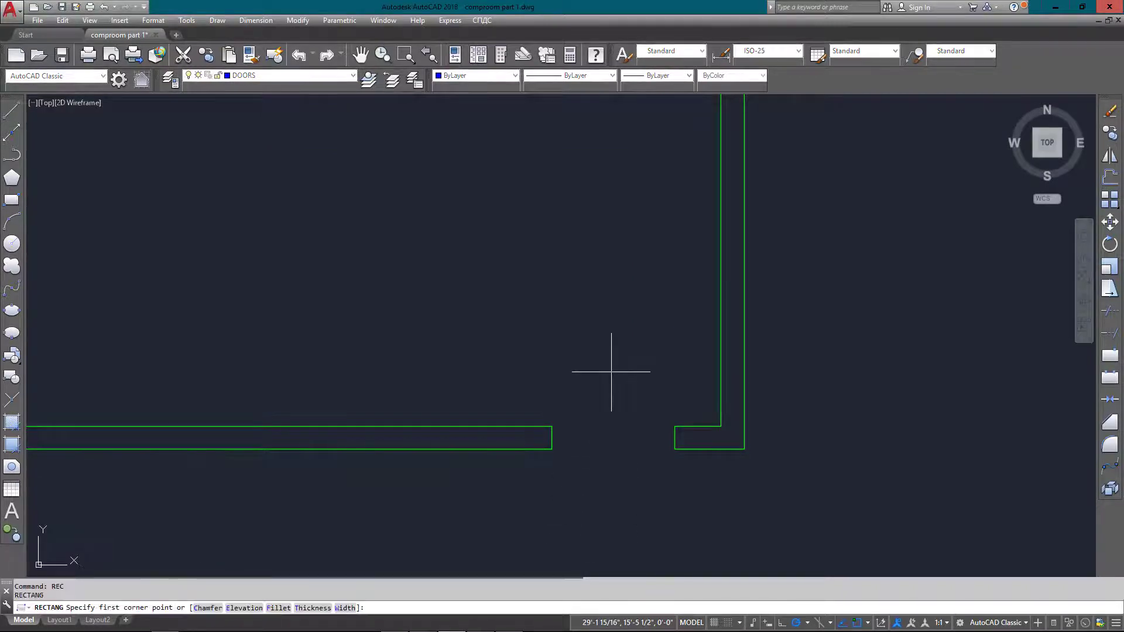
left_click(552, 426)
left_click(675, 438)
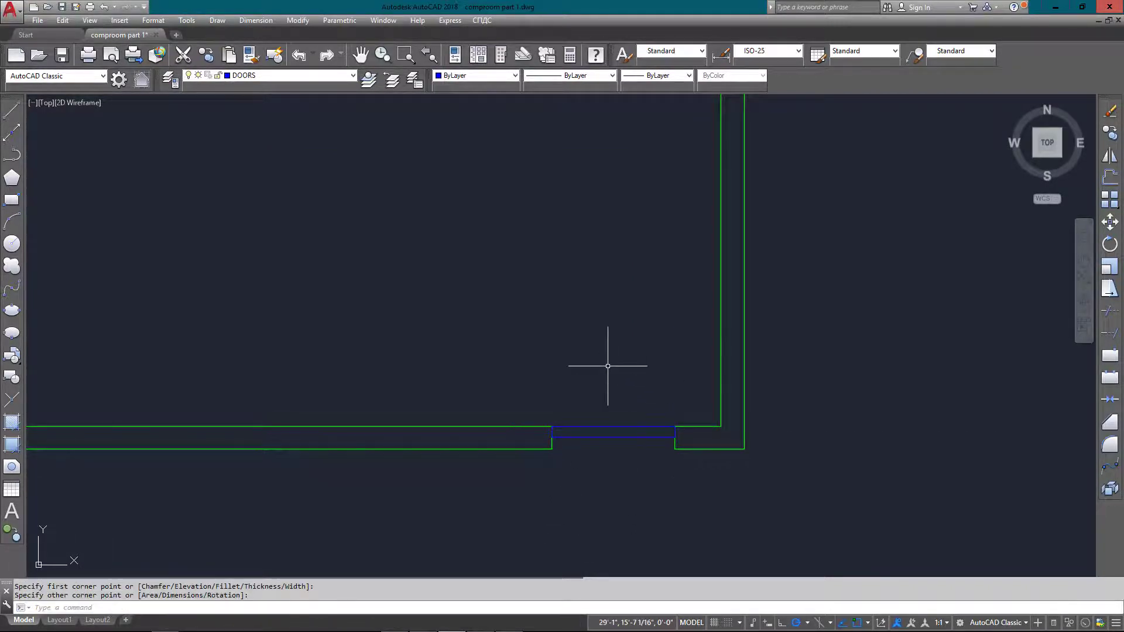
Rotate the door rectangle 45° into the room about its left corner
type("ro")
key("Return")
left_click(552, 434)
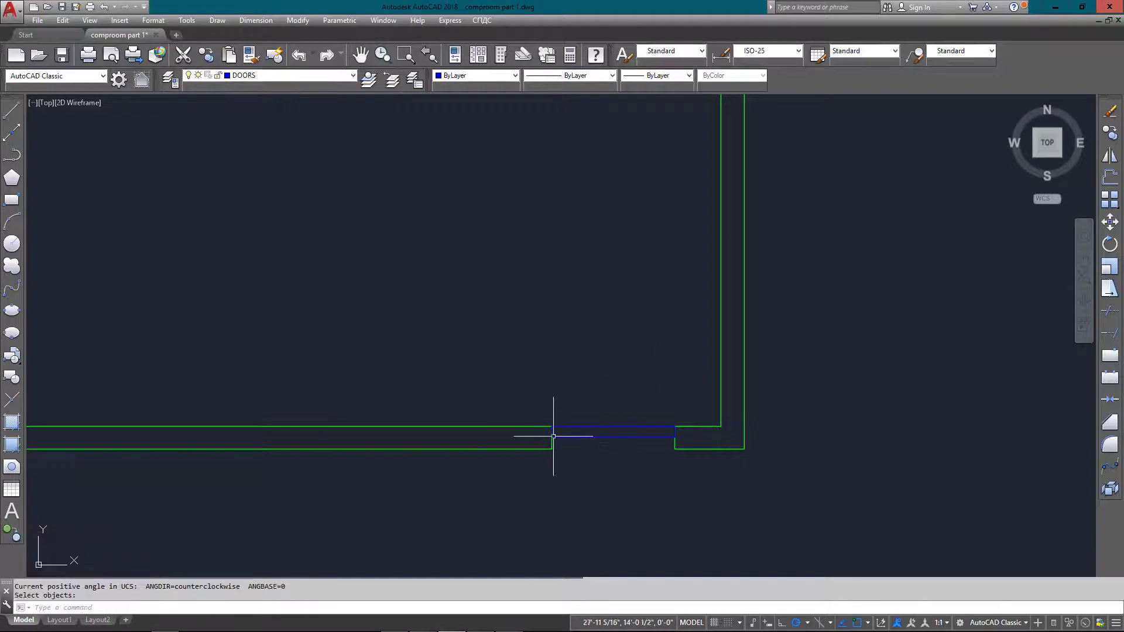
left_click(592, 459)
key("Return")
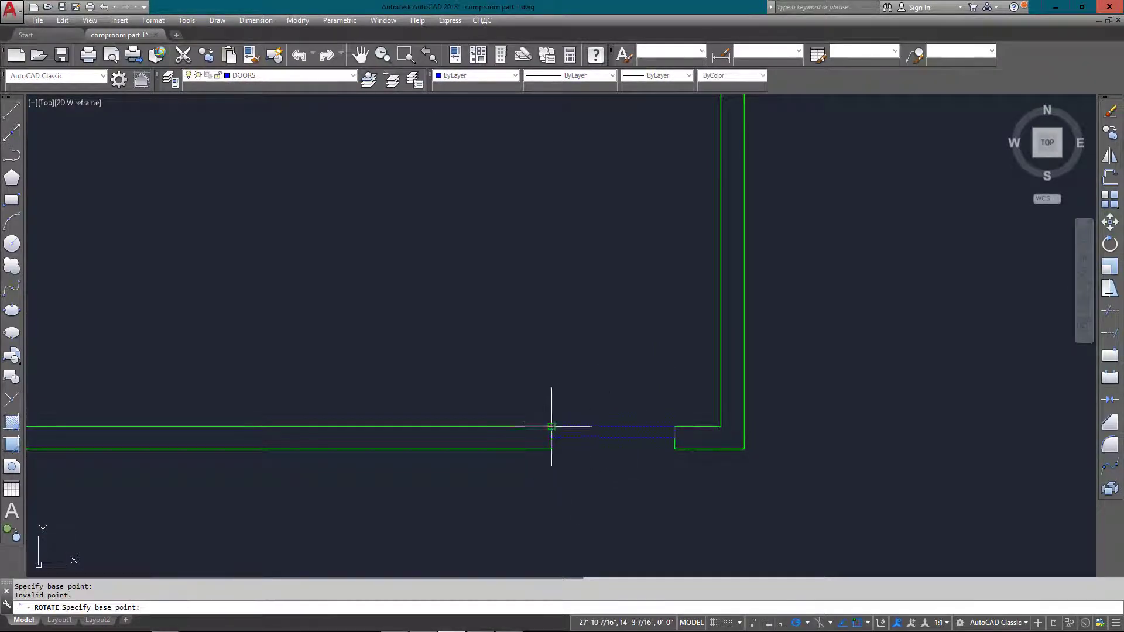
left_click(551, 426)
left_click(634, 335)
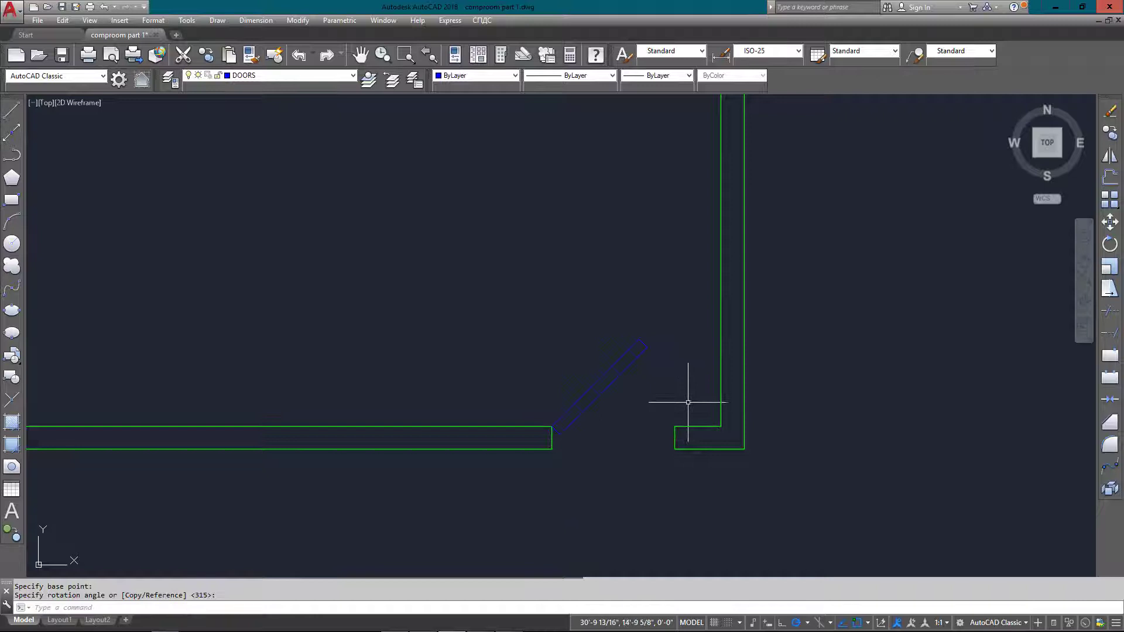
Draw the swing circle from the hinge to the wall corner and trim it to an arc
type("c")
key("Return")
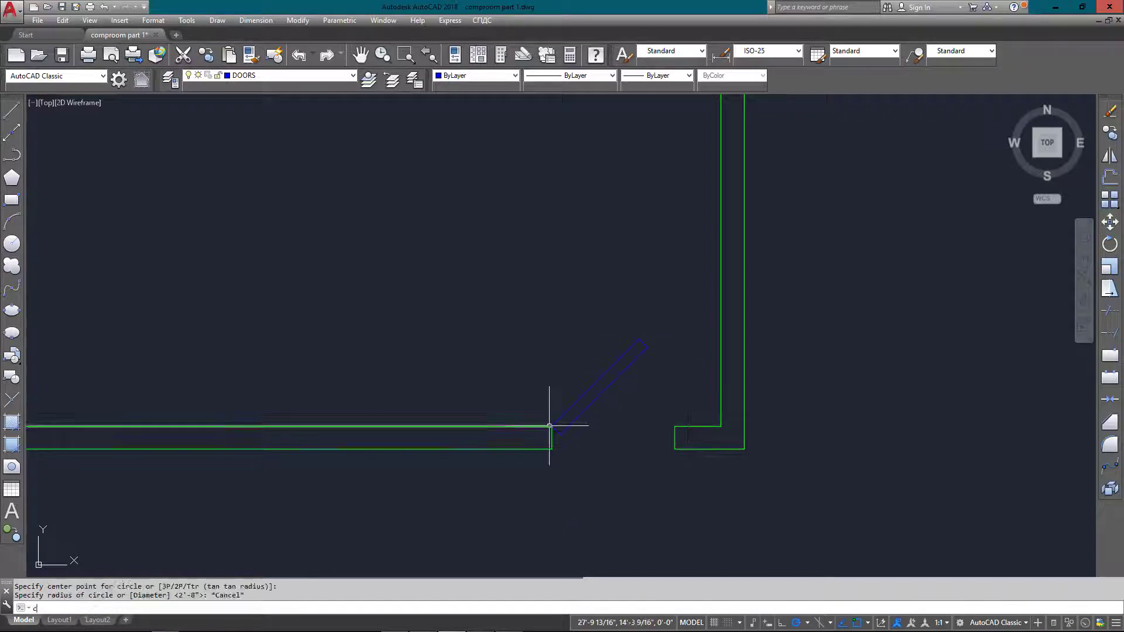
left_click(553, 426)
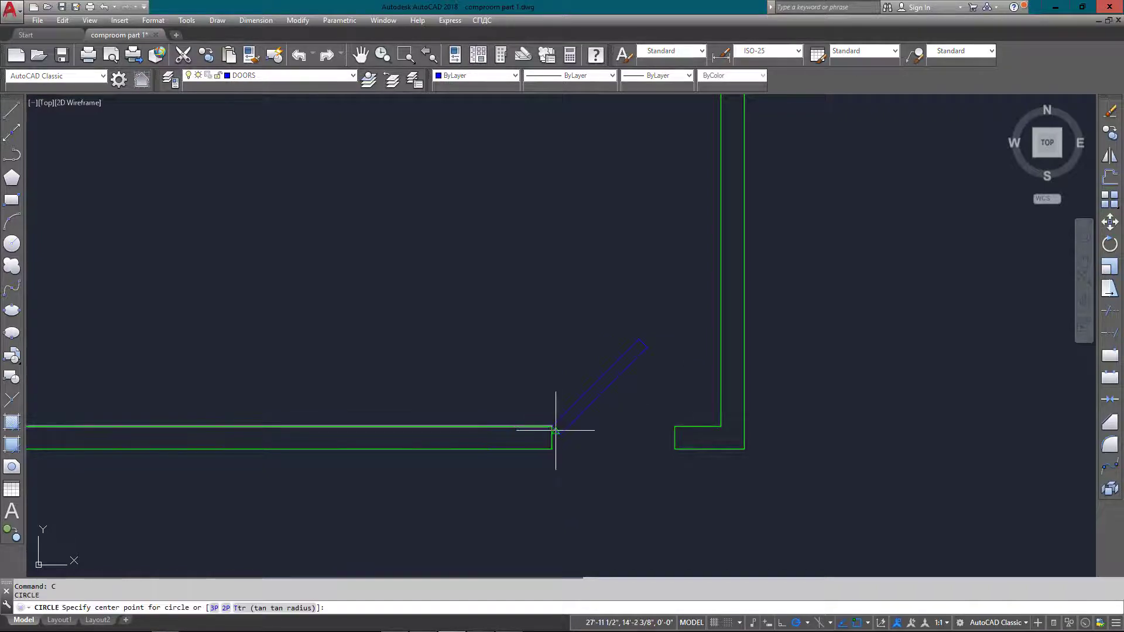
left_click(675, 427)
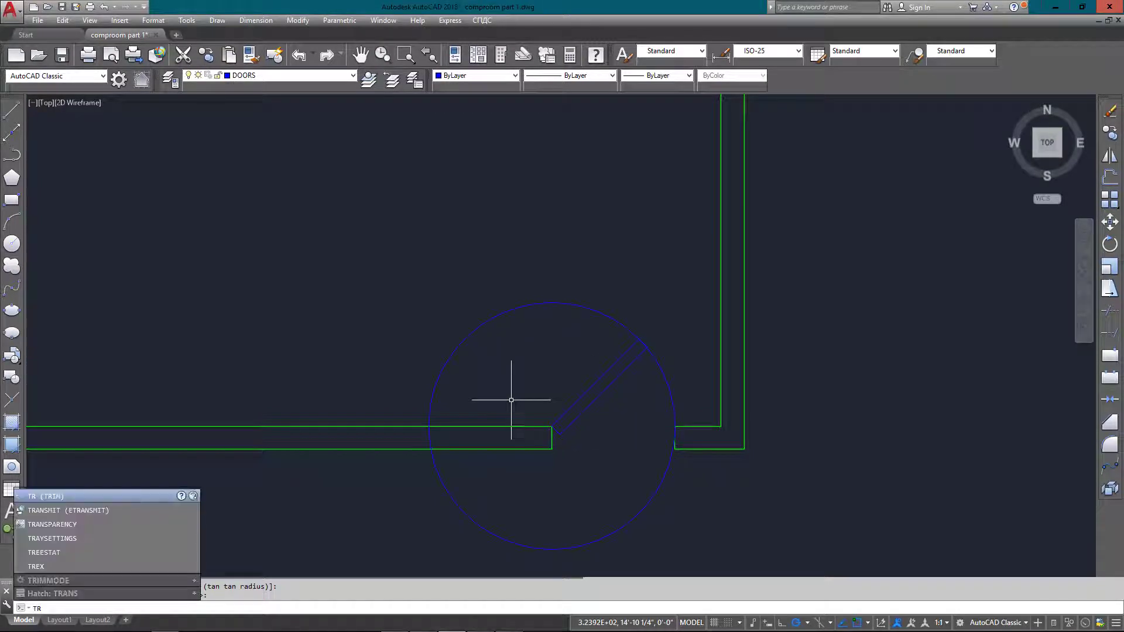
key("Return")
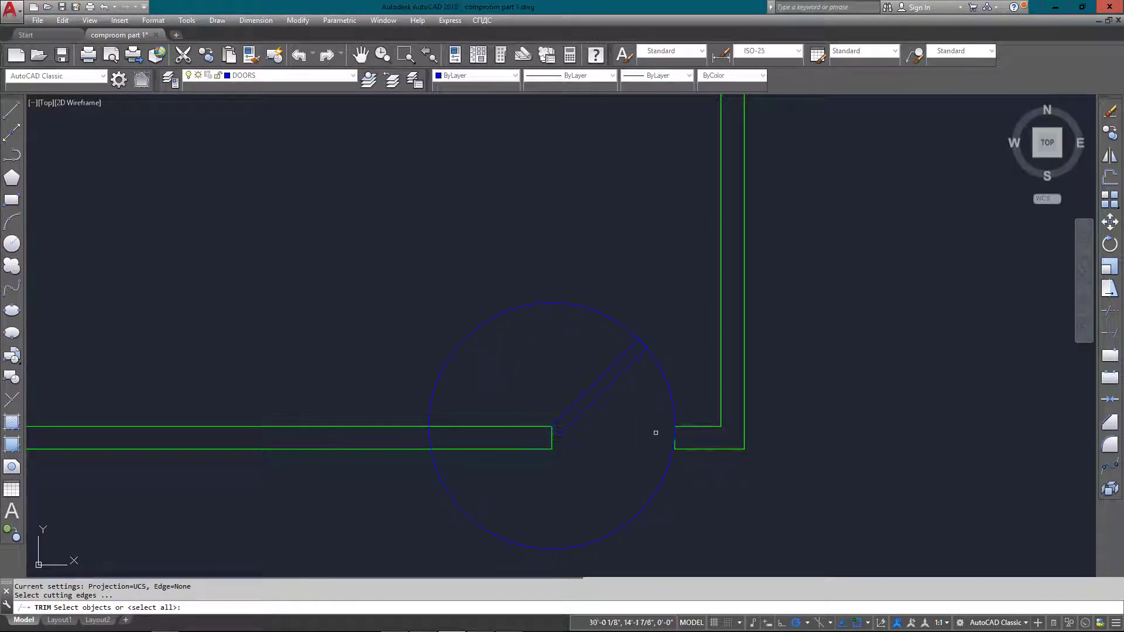
left_click(693, 427)
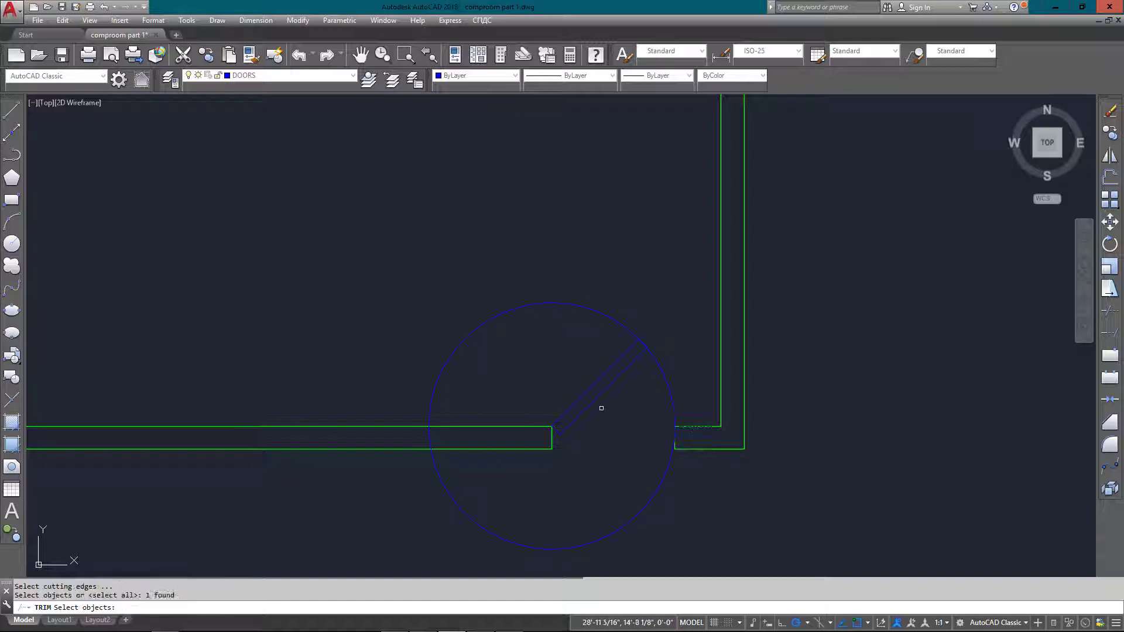
key("Return")
left_click_drag(612, 414, 594, 511)
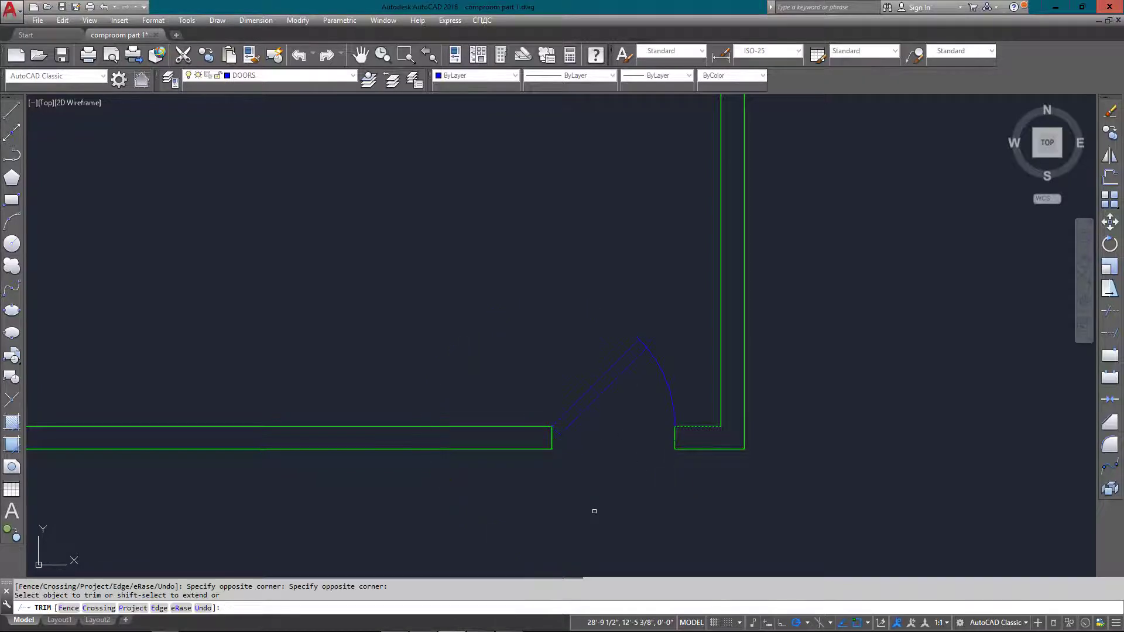
key("Escape")
middle_click_drag(599, 484, 780, 472)
scroll(708, 482, "down", 2)
scroll(785, 462, "down", 2)
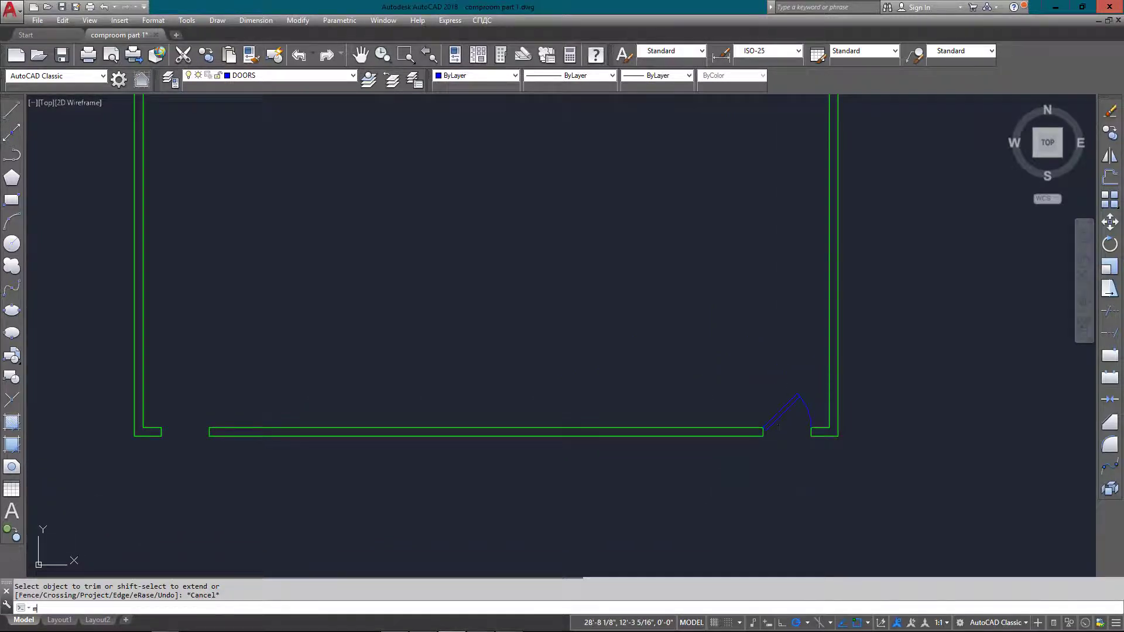
Mirror the bottom-right door and swing arc about the bottom wall's midpoint, keeping the original
type("MI")
key("Return")
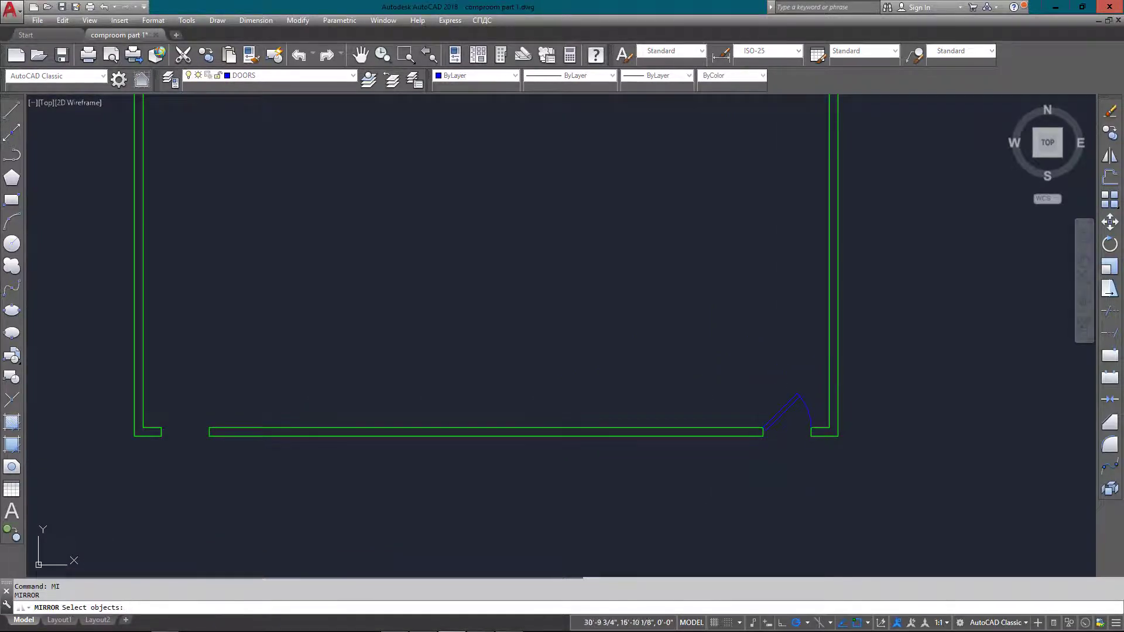
left_click(841, 362)
left_click(758, 441)
key("Return")
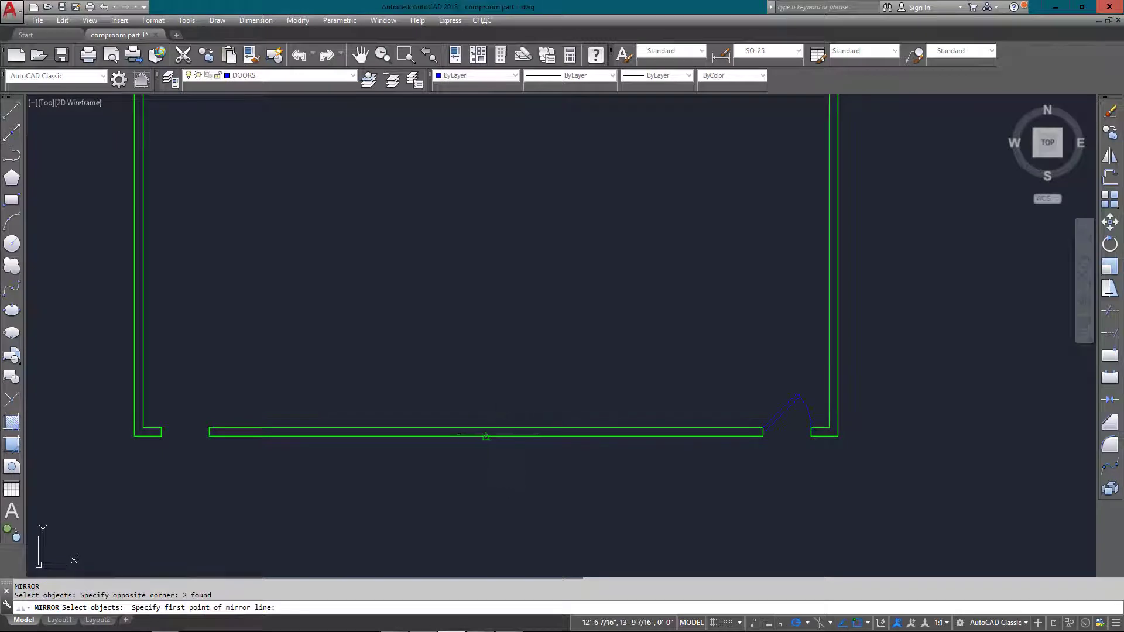
left_click(490, 436)
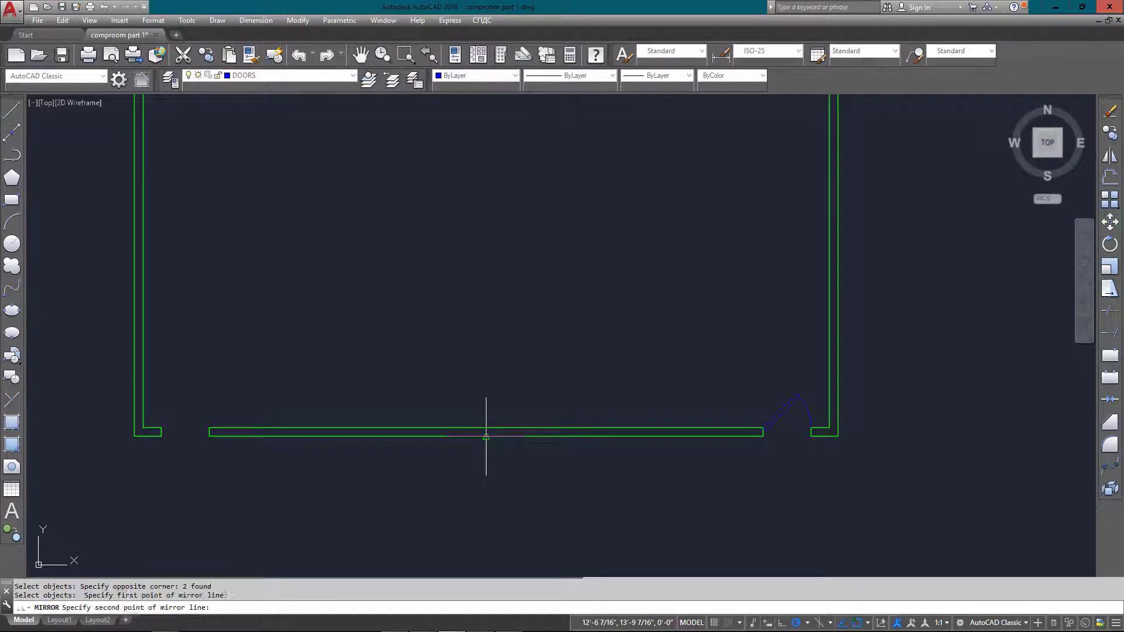
left_click(486, 516)
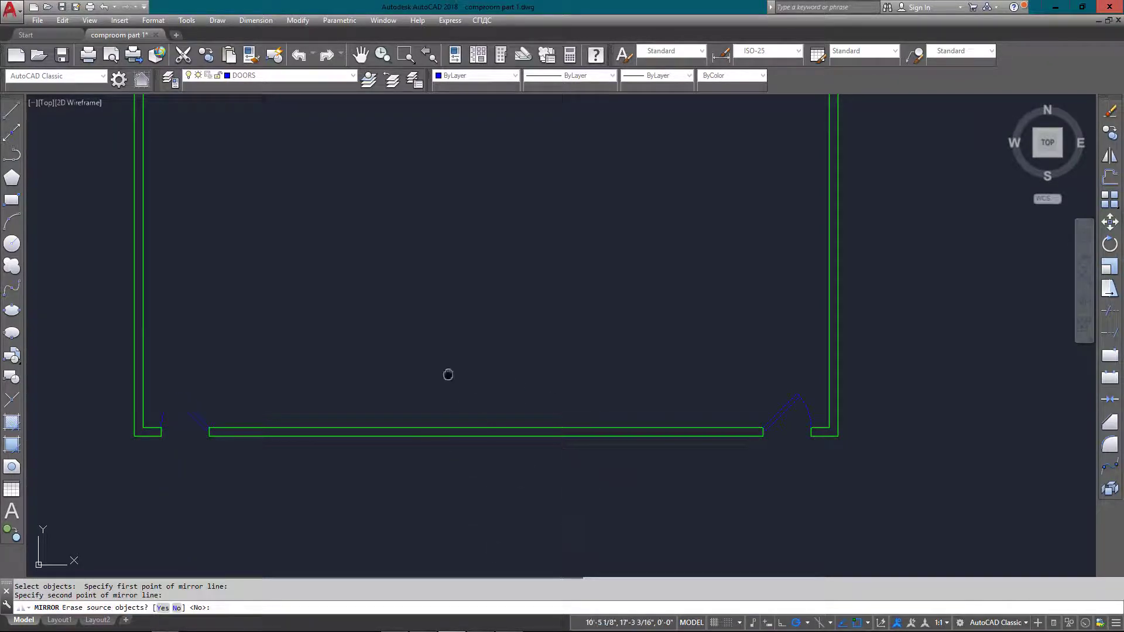
middle_click_drag(446, 374, 511, 429)
key("Return")
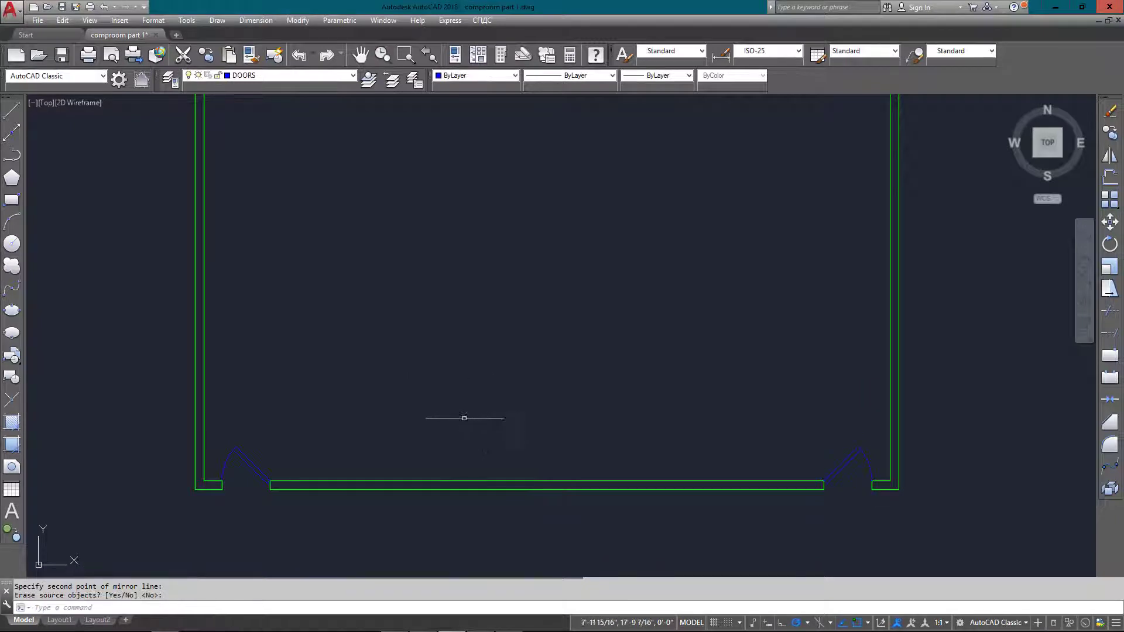
middle_click_drag(469, 394, 479, 474)
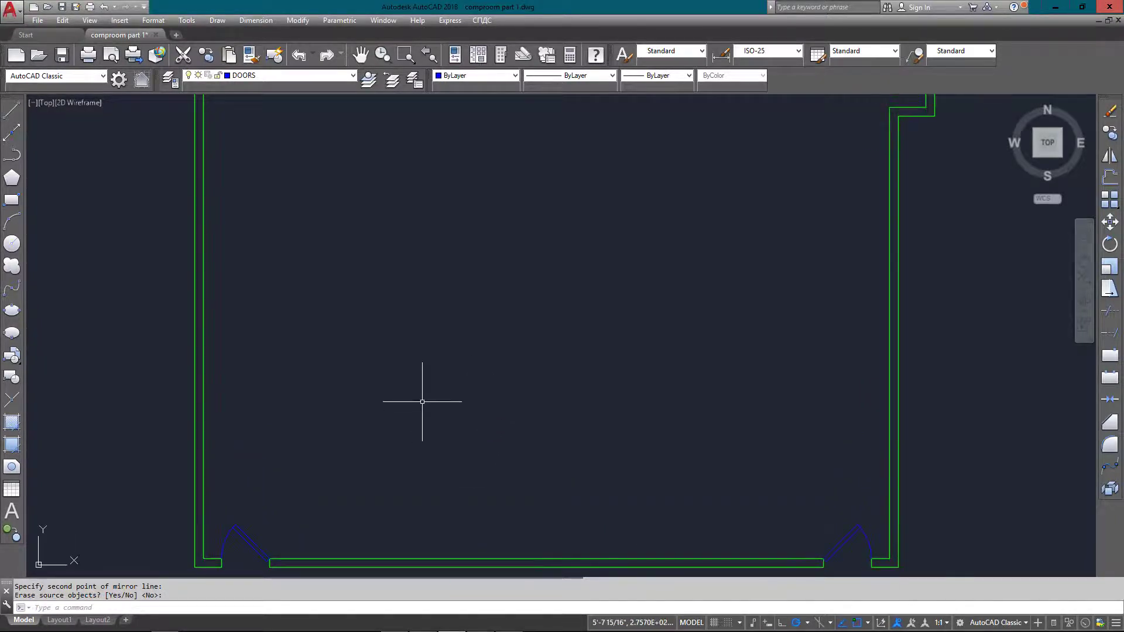
Zoom to extents to show the whole room
type("z")
key("Return")
type("e")
key("Return")
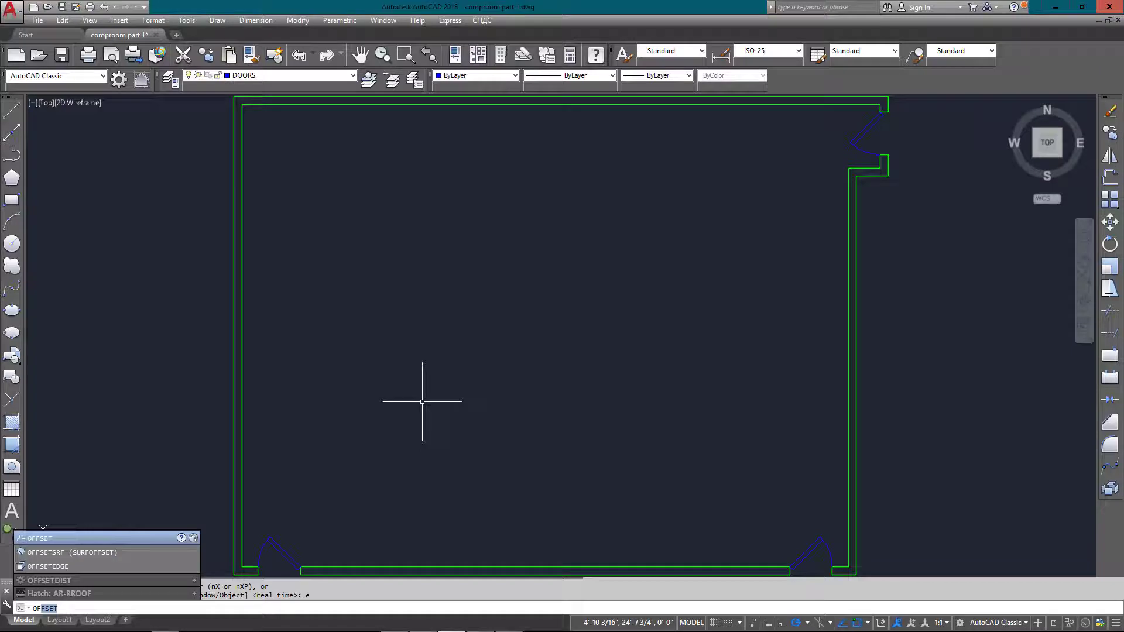
Offset the left wall 11' into the room, then offset that line 15' to the right
key("Return")
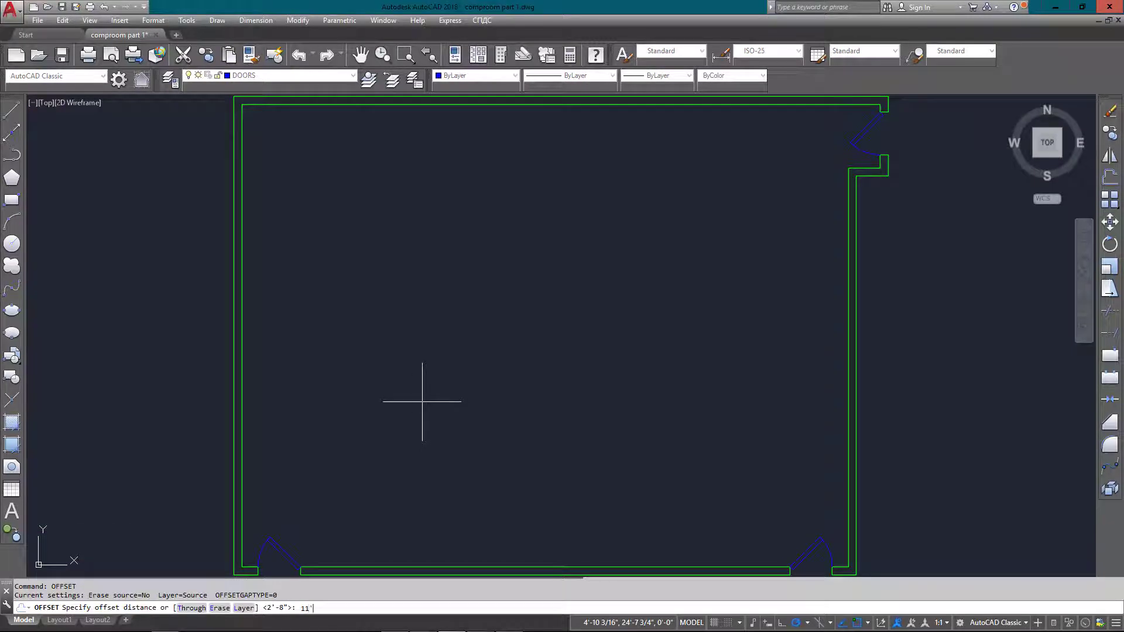
key("Return")
left_click(233, 442)
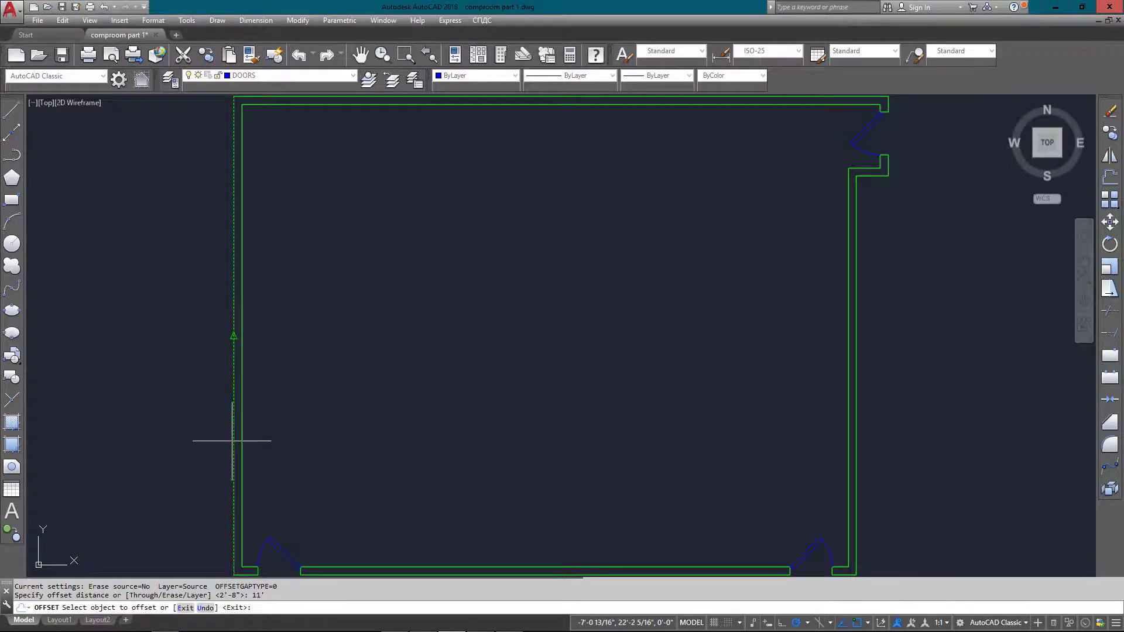
key("Escape")
key("Escape")
type("off")
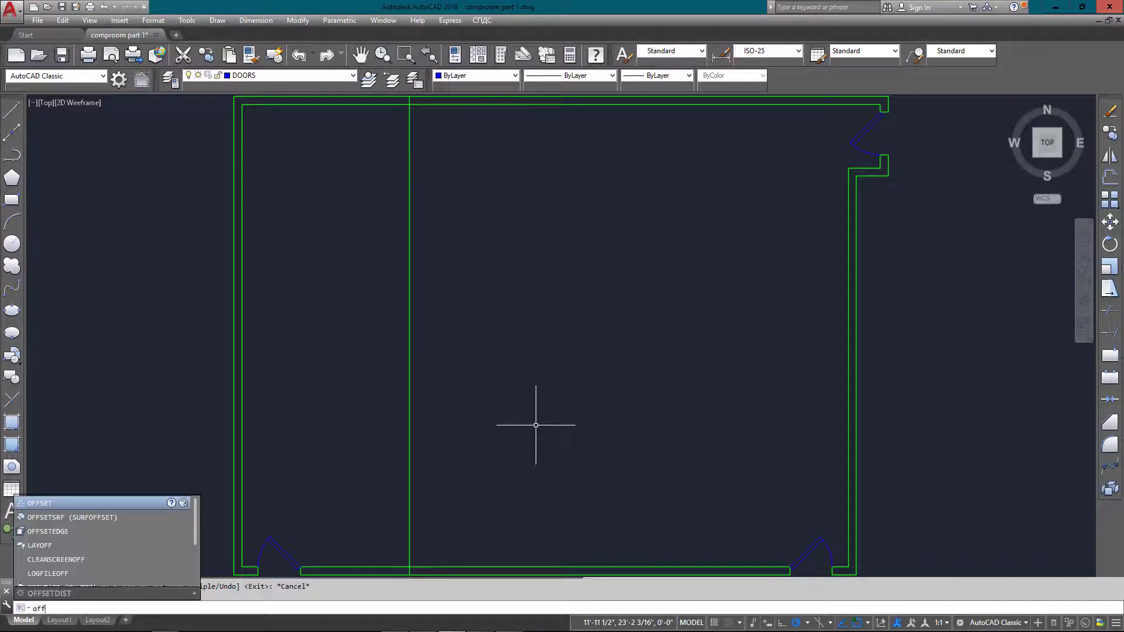
key("Return")
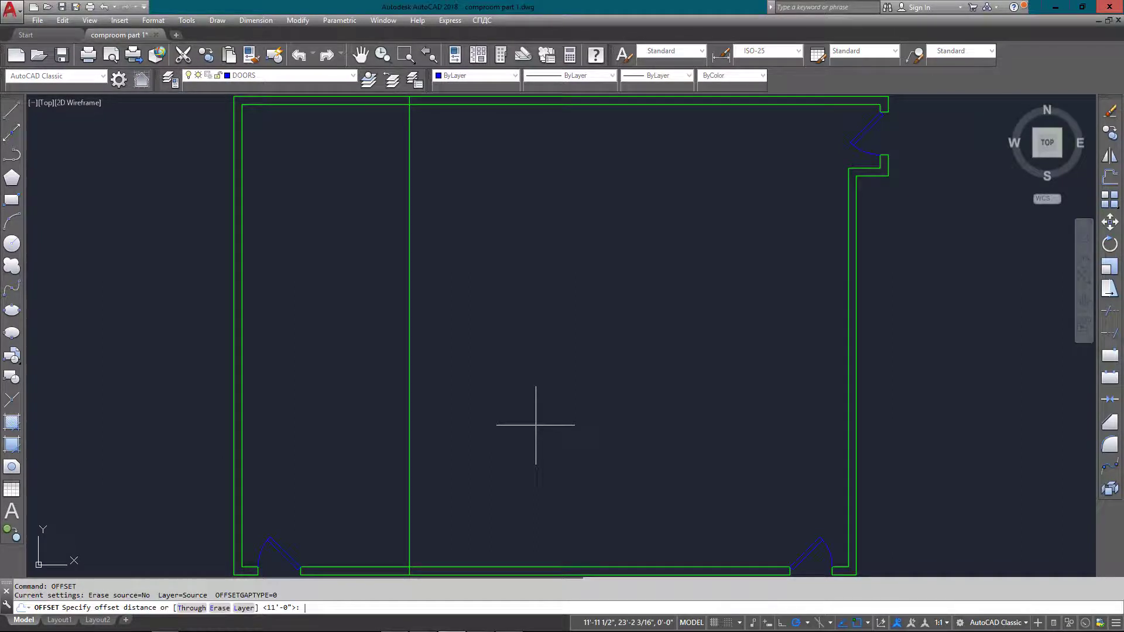
key("Return")
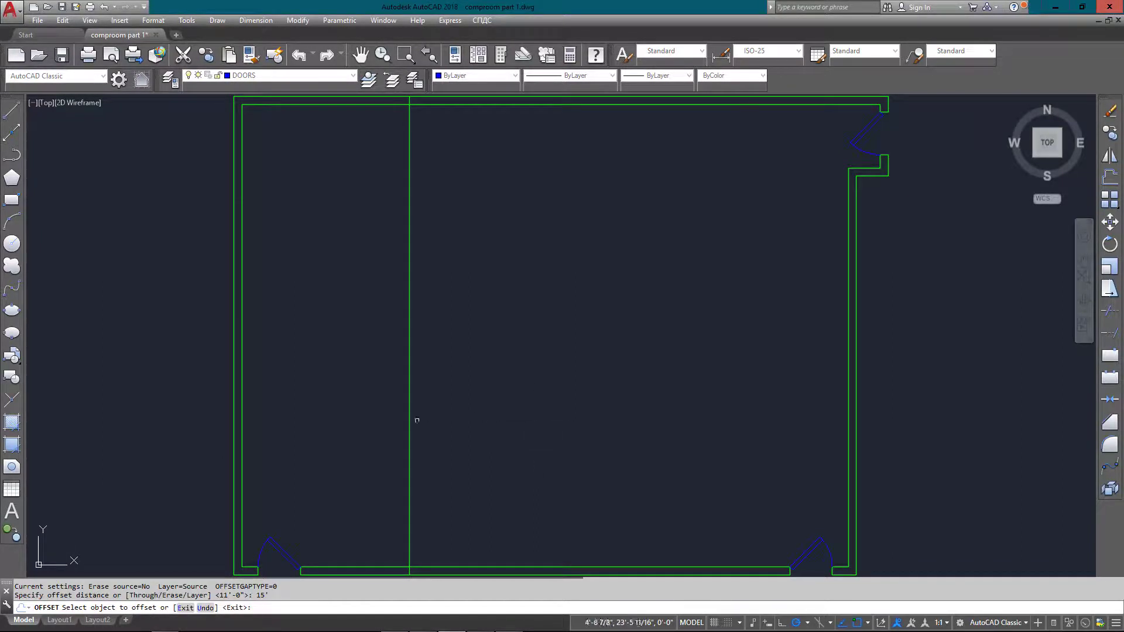
left_click(417, 420)
left_click(610, 422)
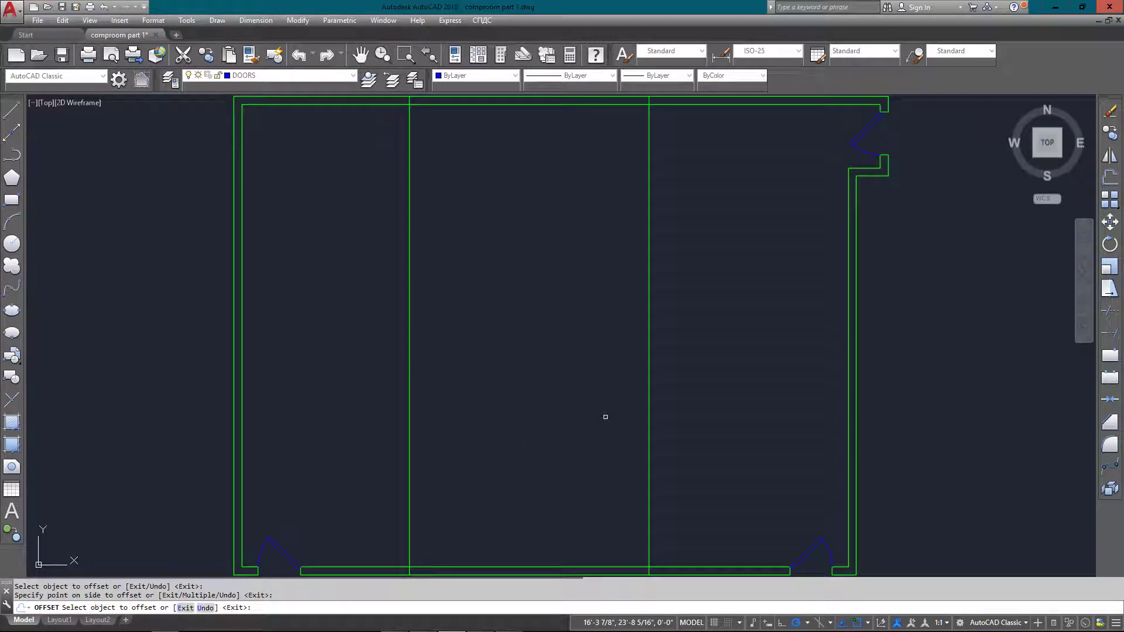
key("Escape")
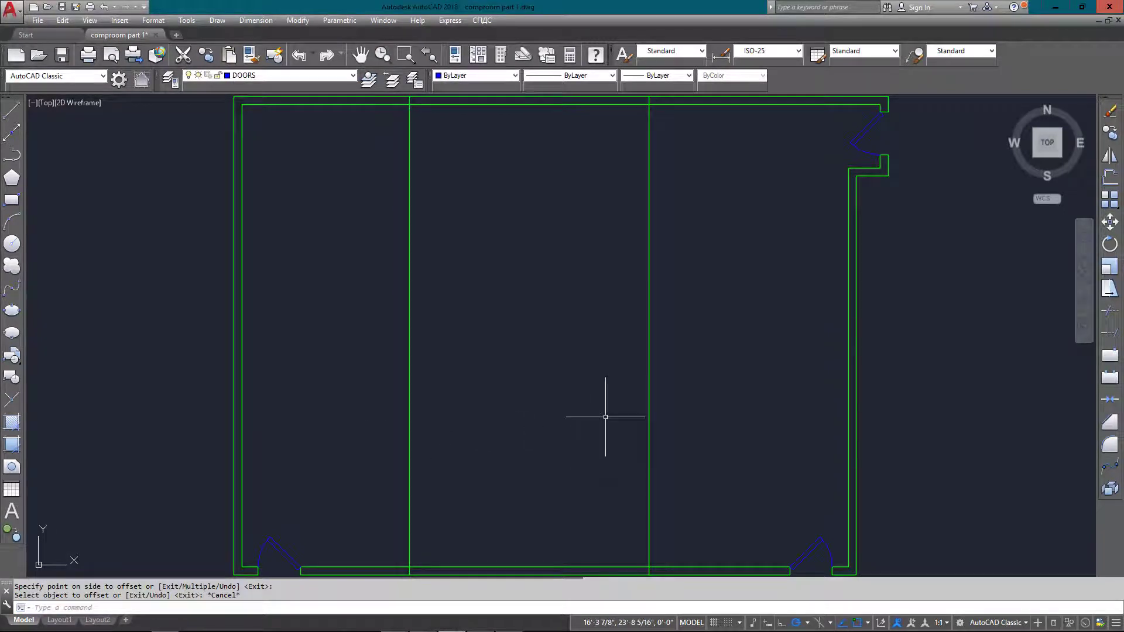
Offset copies 6 to either side of both vertical guide lines
type("of")
key("Return")
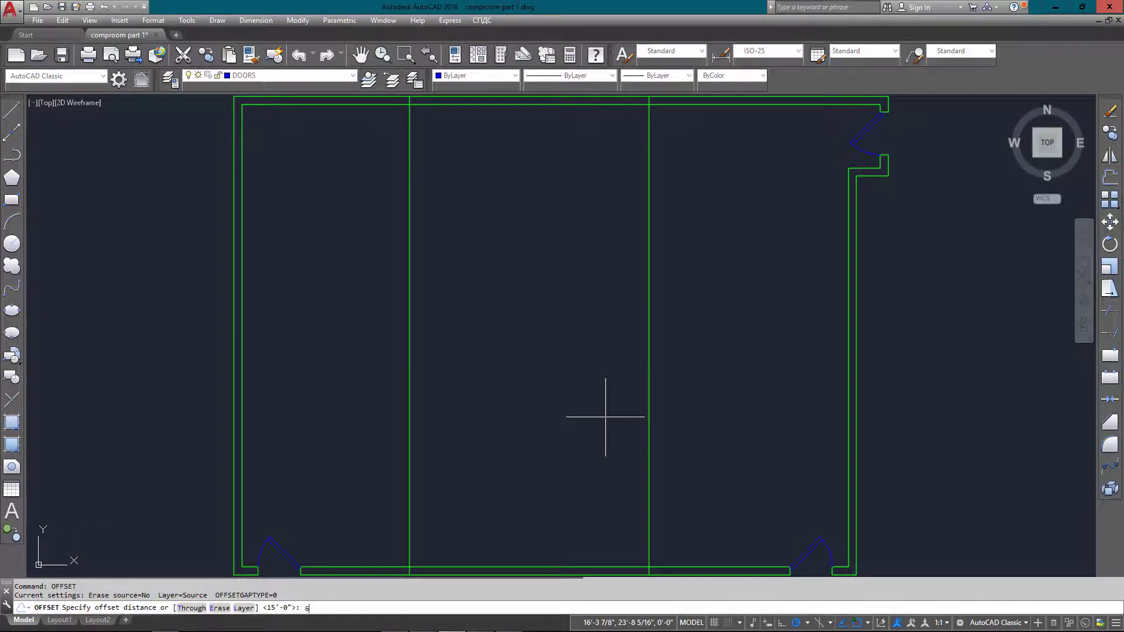
type("6")
key("Return")
left_click(647, 420)
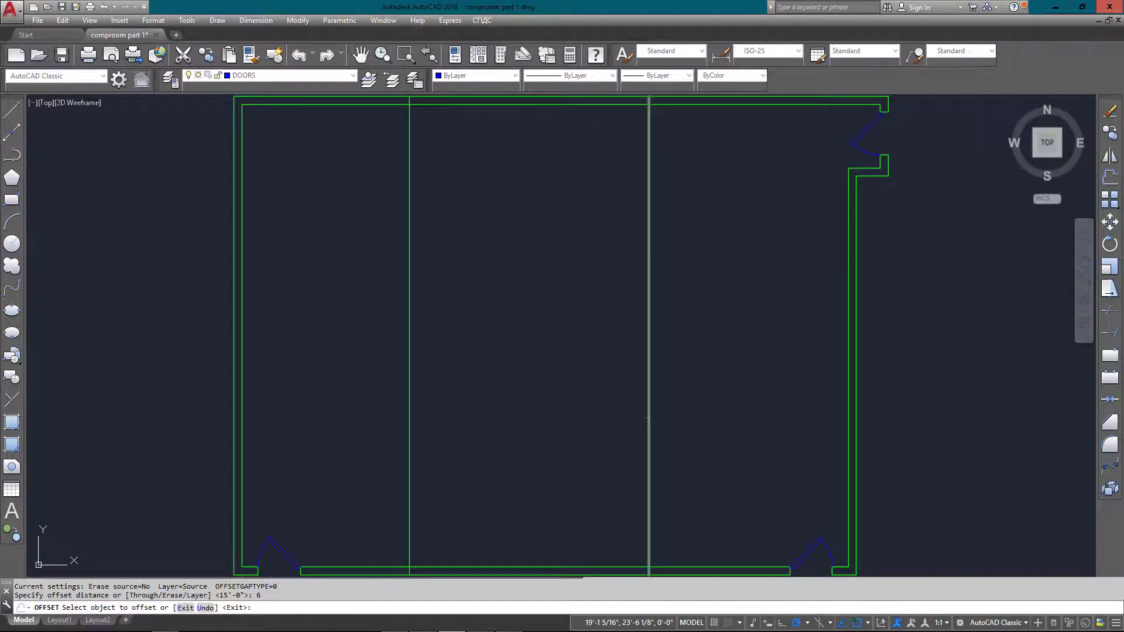
left_click(693, 424)
left_click(650, 430)
left_click(622, 431)
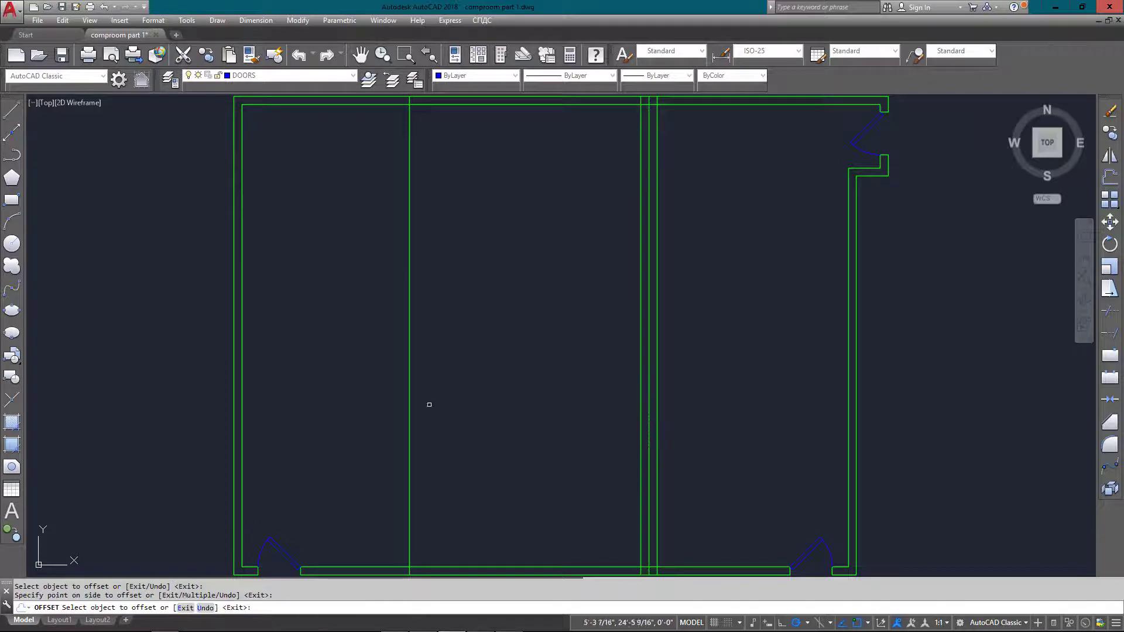
left_click(406, 407)
left_click(419, 410)
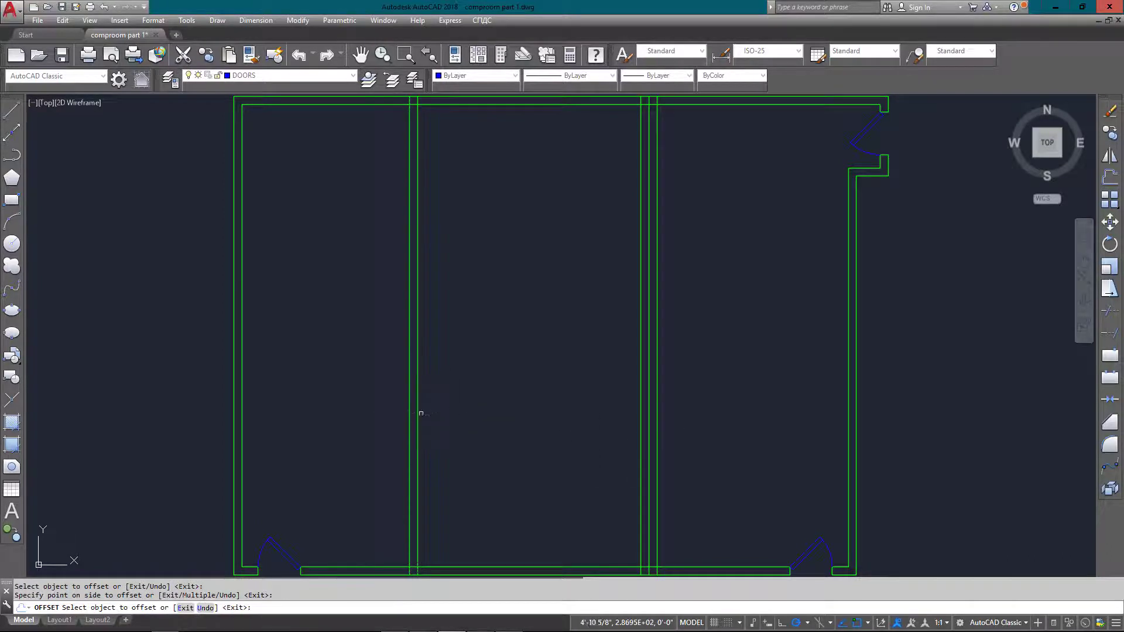
left_click(409, 409)
left_click(347, 414)
Offset the bottom wall's inner line 6 upward
key("Return")
key("Return")
key("Return")
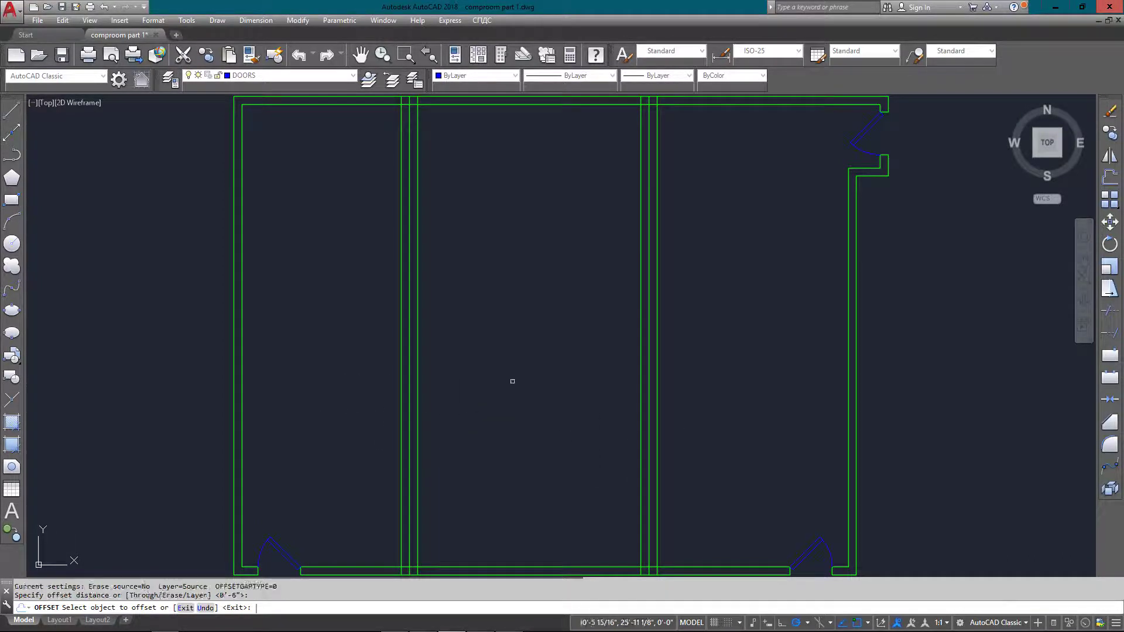
left_click(507, 569)
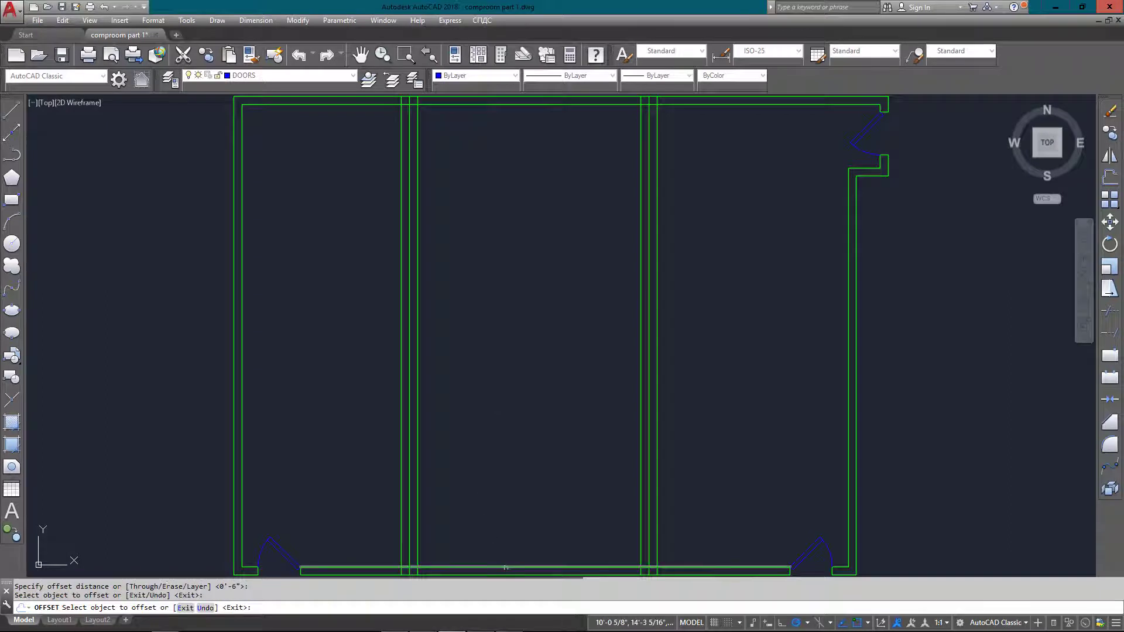
left_click(516, 530)
key("Escape")
Offset the top wall's inner line 12 downward
type("of")
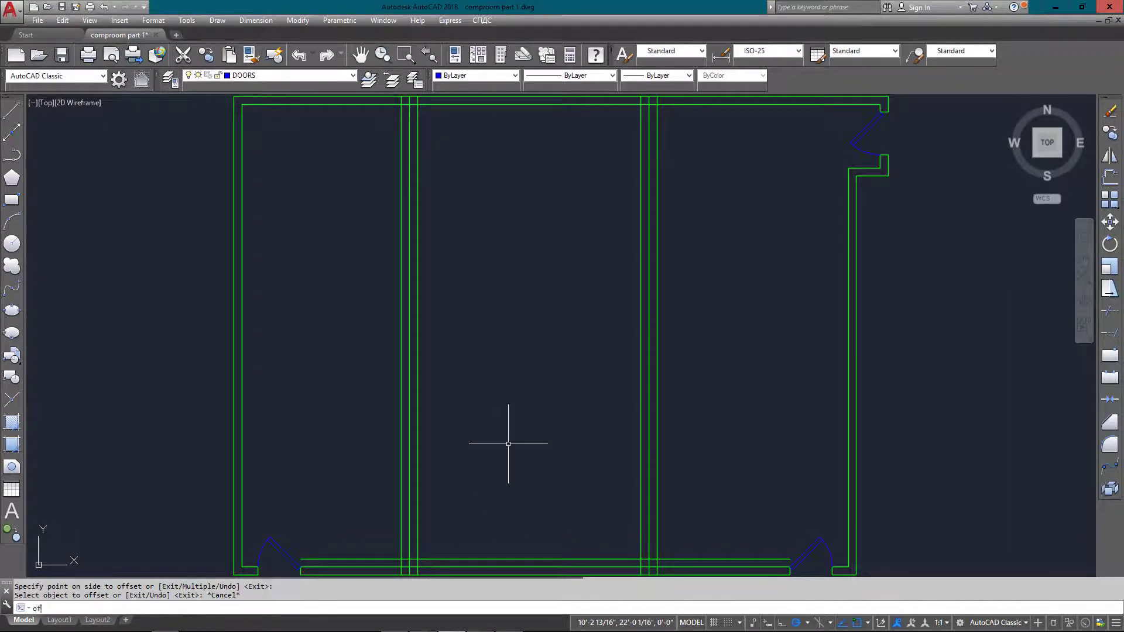
key("Return")
type("12")
key("Return")
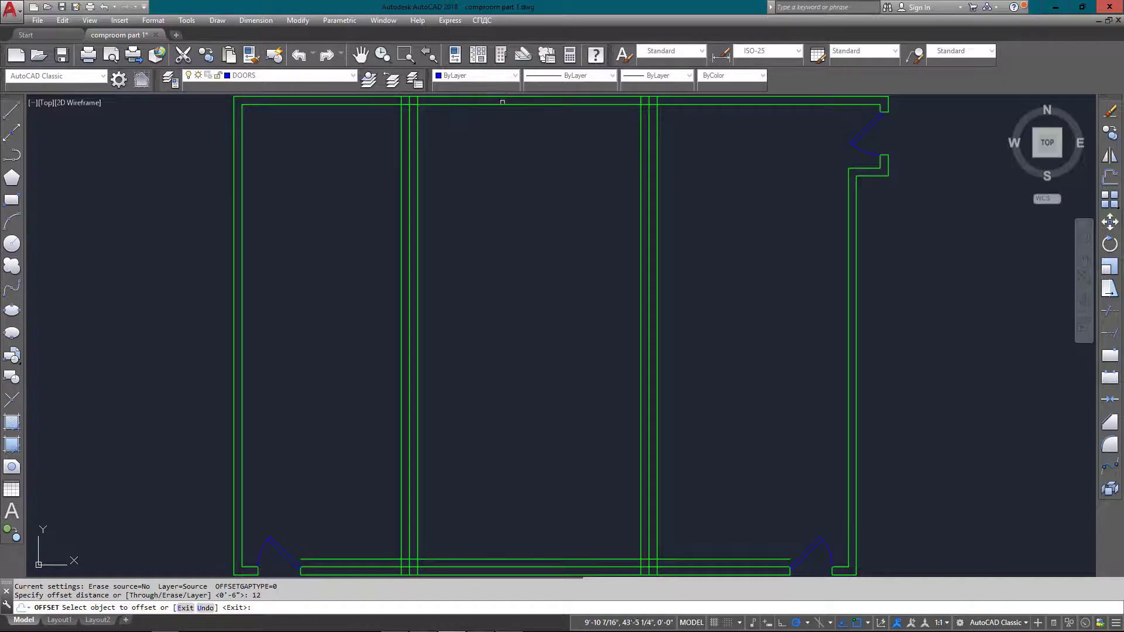
left_click(502, 105)
left_click(499, 158)
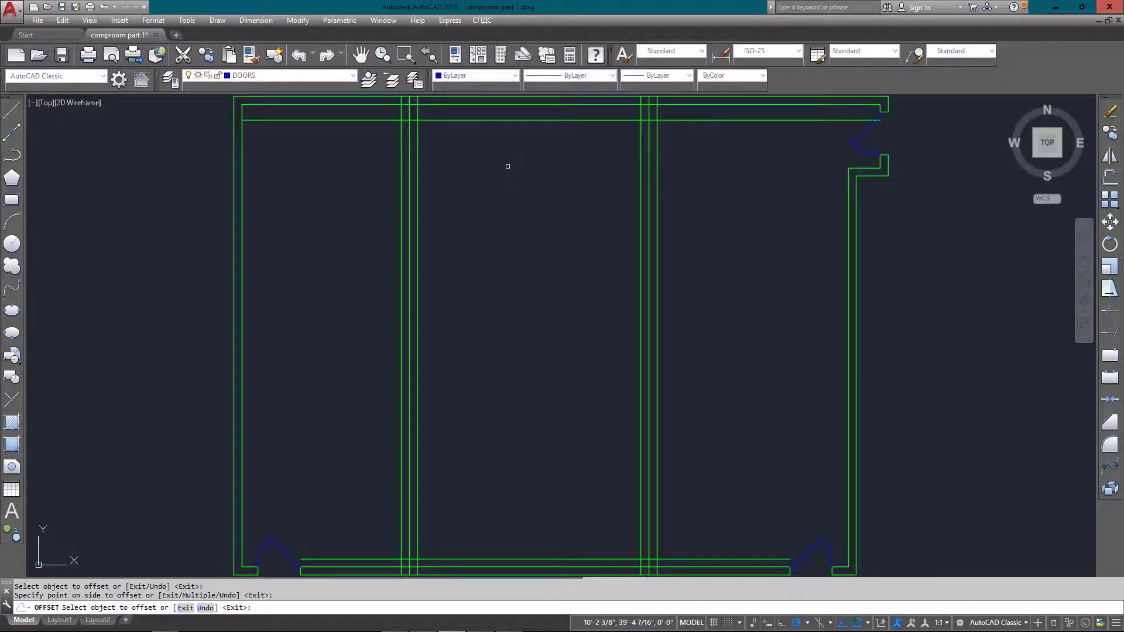
key("Escape")
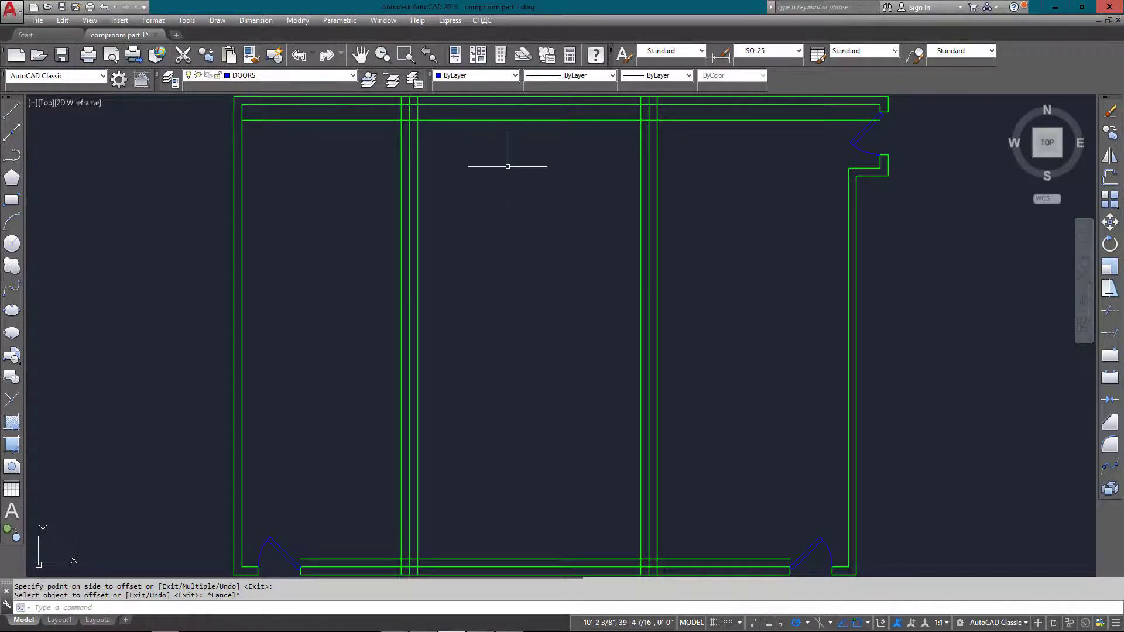
Move the selected partition and guide lines onto the COLUMNS layer
left_click(671, 110)
left_click(371, 188)
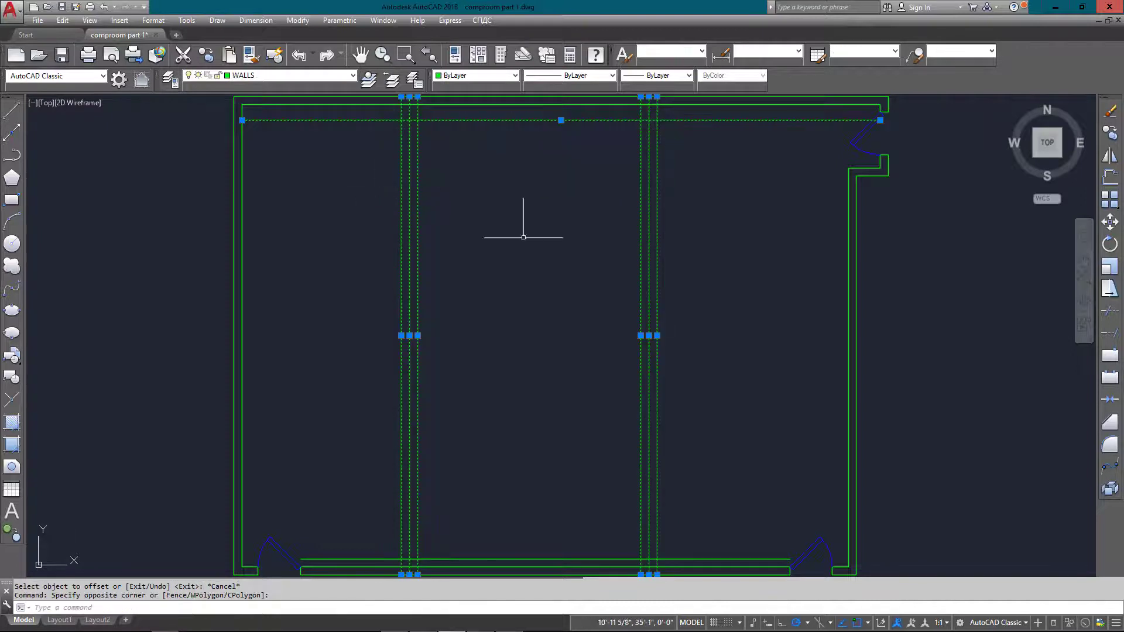
scroll(588, 301, "down", 2)
scroll(582, 454, "up", 4)
left_click(272, 75)
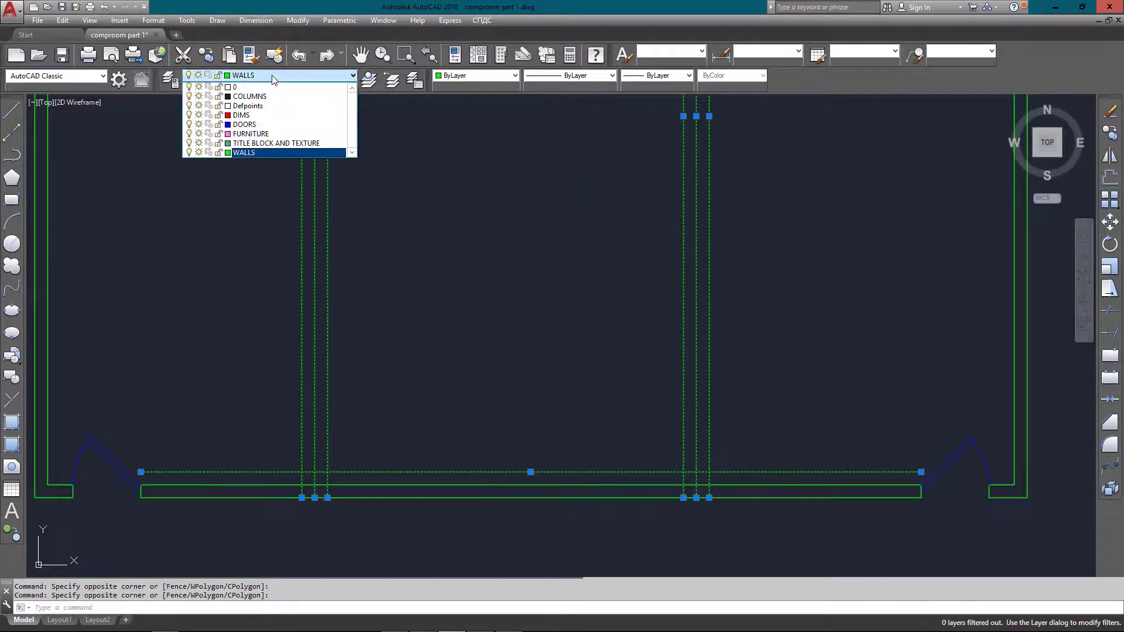
left_click(287, 99)
scroll(504, 305, "down", 4)
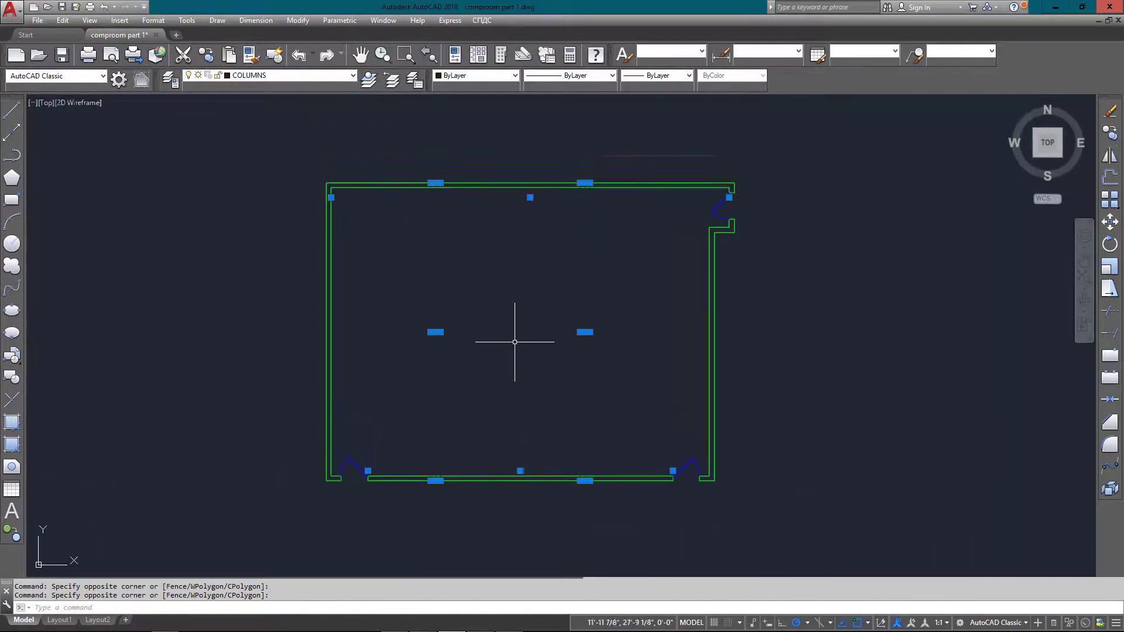
key("Escape")
Start TRIM and select the room's double wall lines as cutting edges
type("tr")
key("Return")
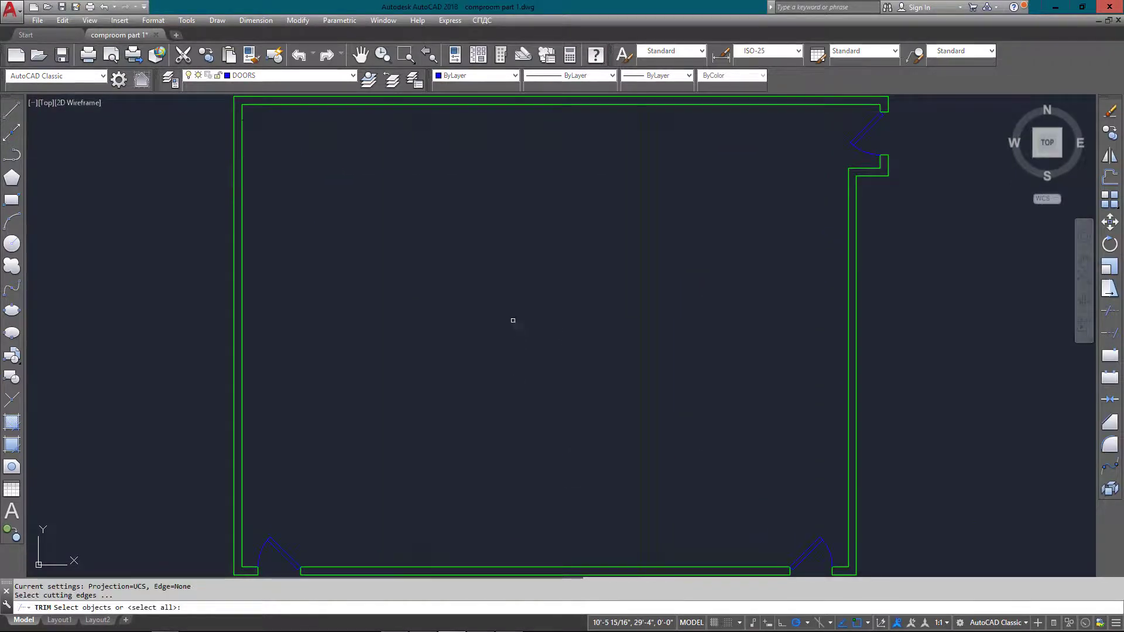
middle_click_drag(525, 297, 517, 332)
left_click_drag(880, 112, 222, 283)
left_click_drag(746, 96, 718, 123)
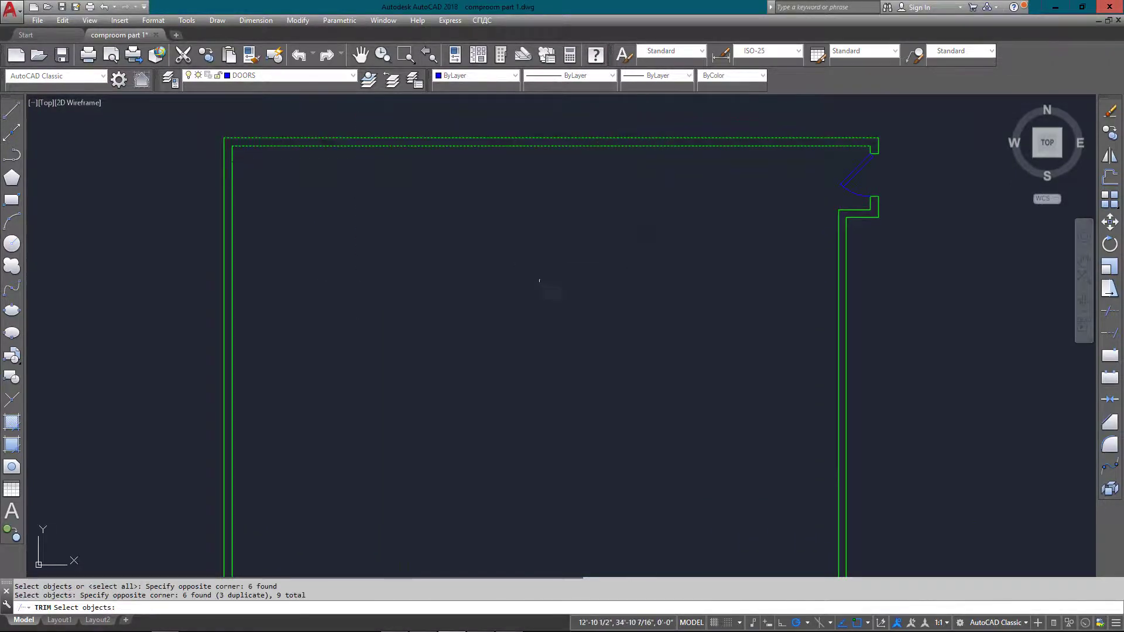
scroll(561, 147, "down", 4)
left_click_drag(572, 256, 542, 333)
left_click(542, 333)
scroll(547, 273, "up", 2)
key("Return")
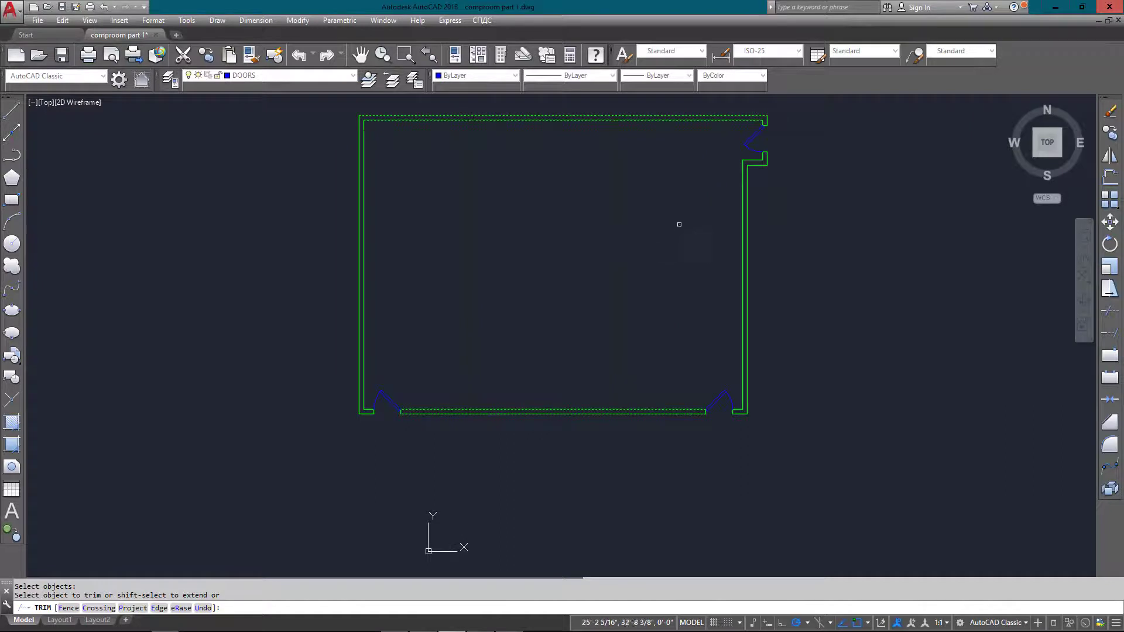
Trim the line ends inside the top and bottom walls at the door openings
scroll(439, 273, "up", 5)
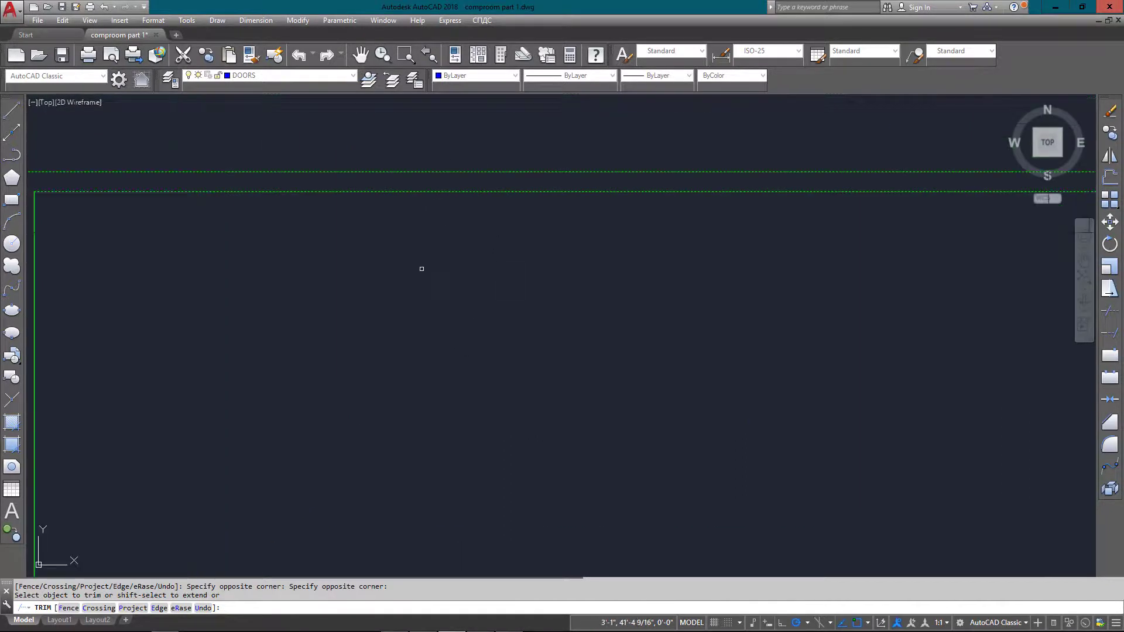
left_click(515, 246)
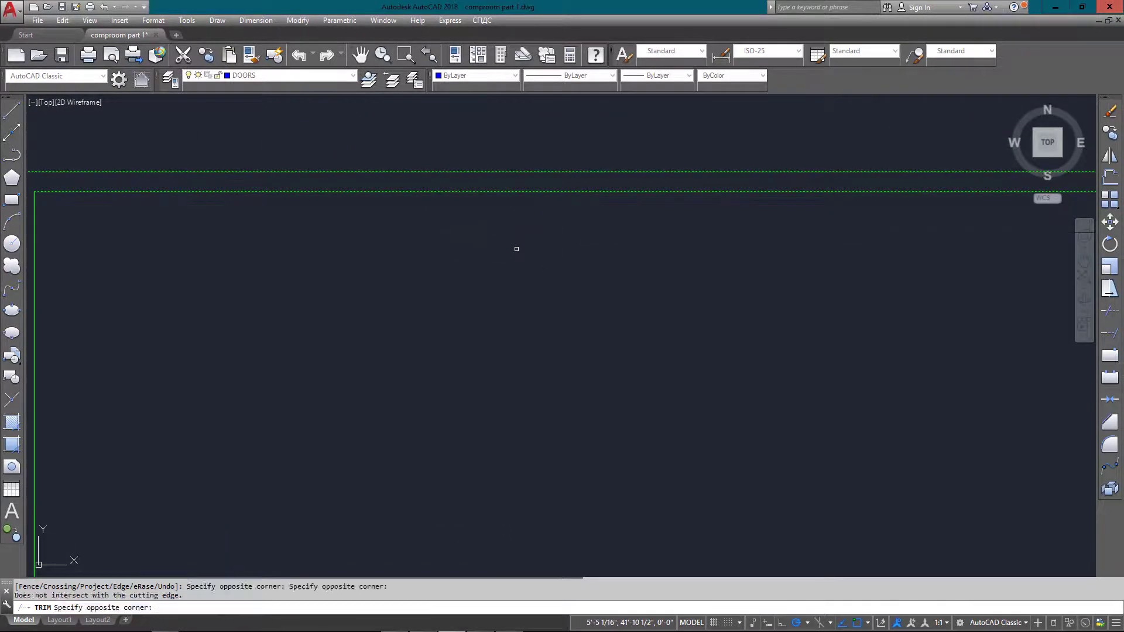
left_click(544, 255)
scroll(735, 220, "down", 2)
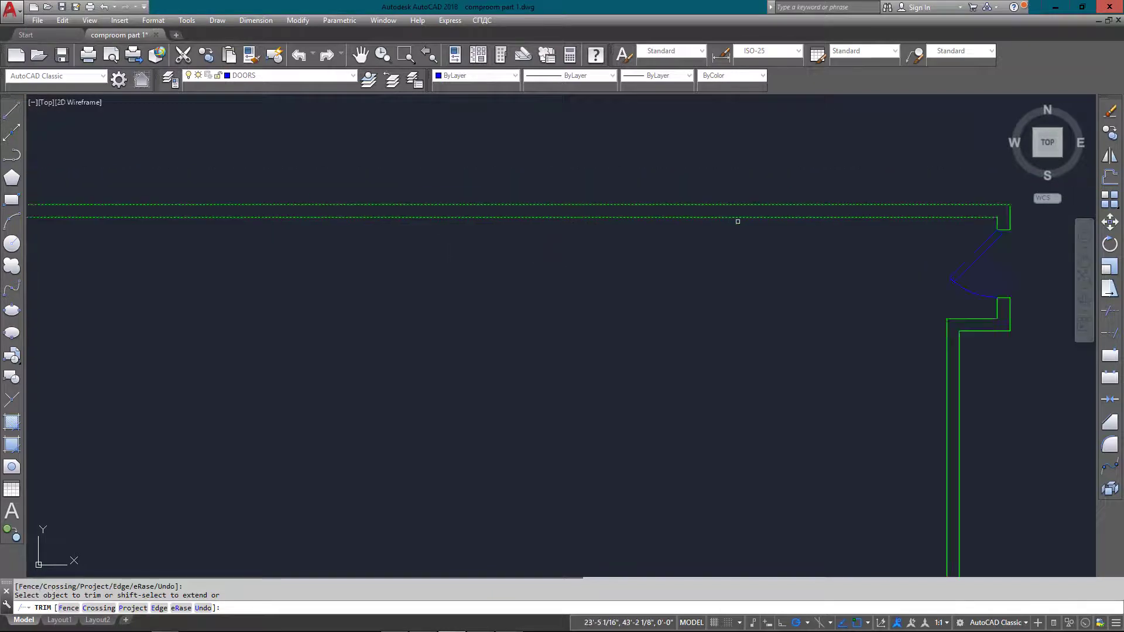
scroll(560, 262, "up", 2)
left_click(561, 262)
left_click(533, 280)
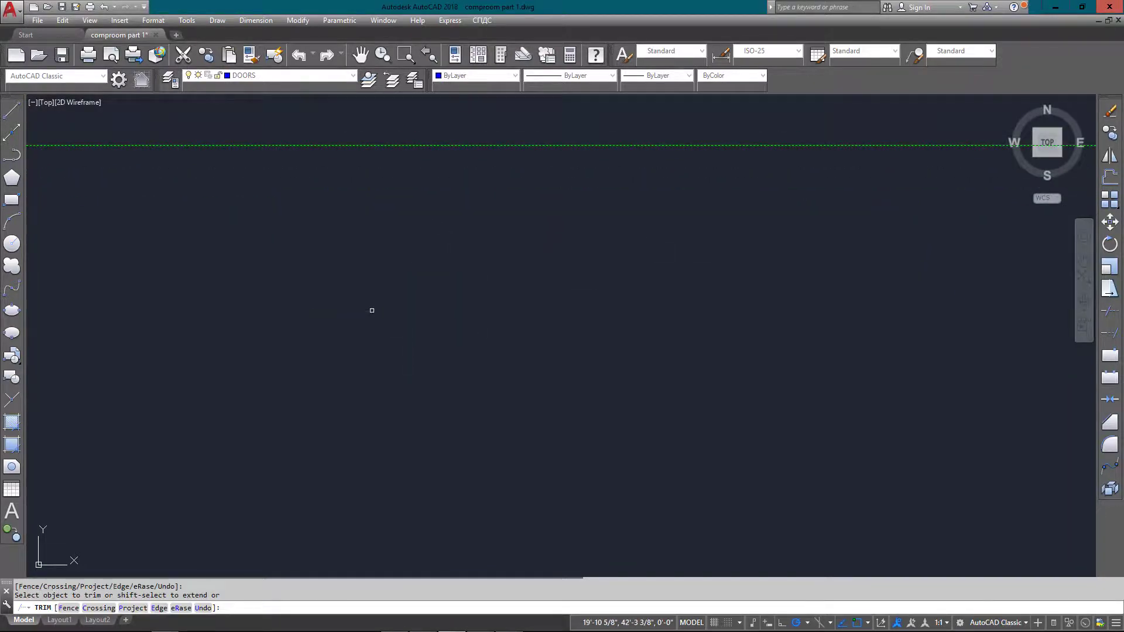
scroll(371, 311, "down", 3)
scroll(437, 431, "up", 3)
left_click(502, 375)
left_click(404, 428)
Pan along the double wall lines to inspect the bottom wall's door openings
scroll(708, 372, "up", 2)
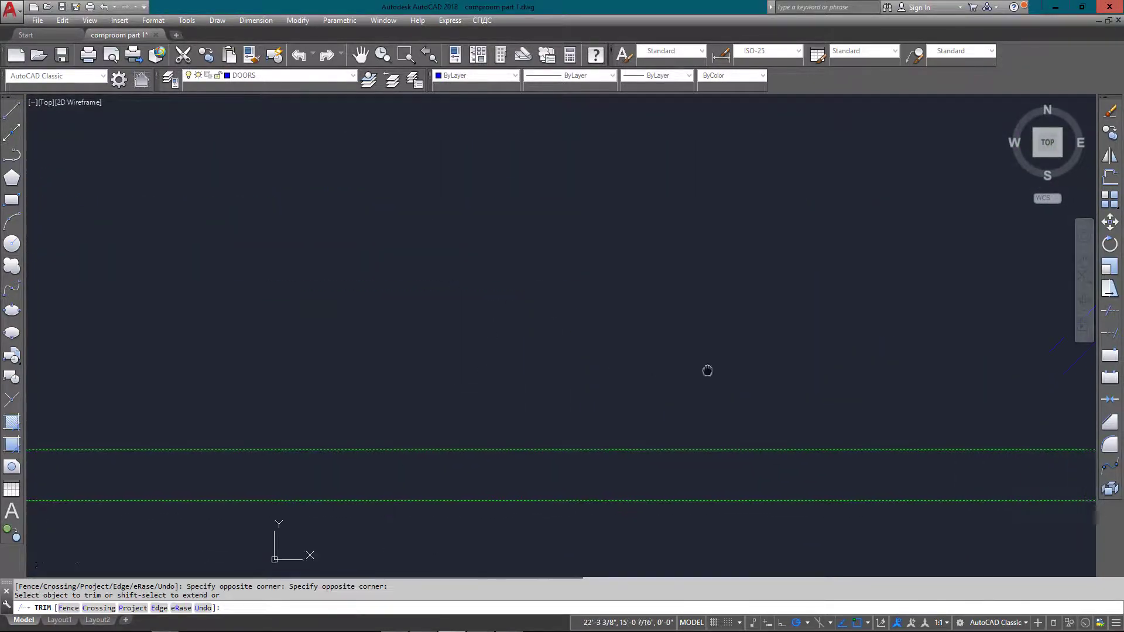
middle_click_drag(374, 401, 820, 374)
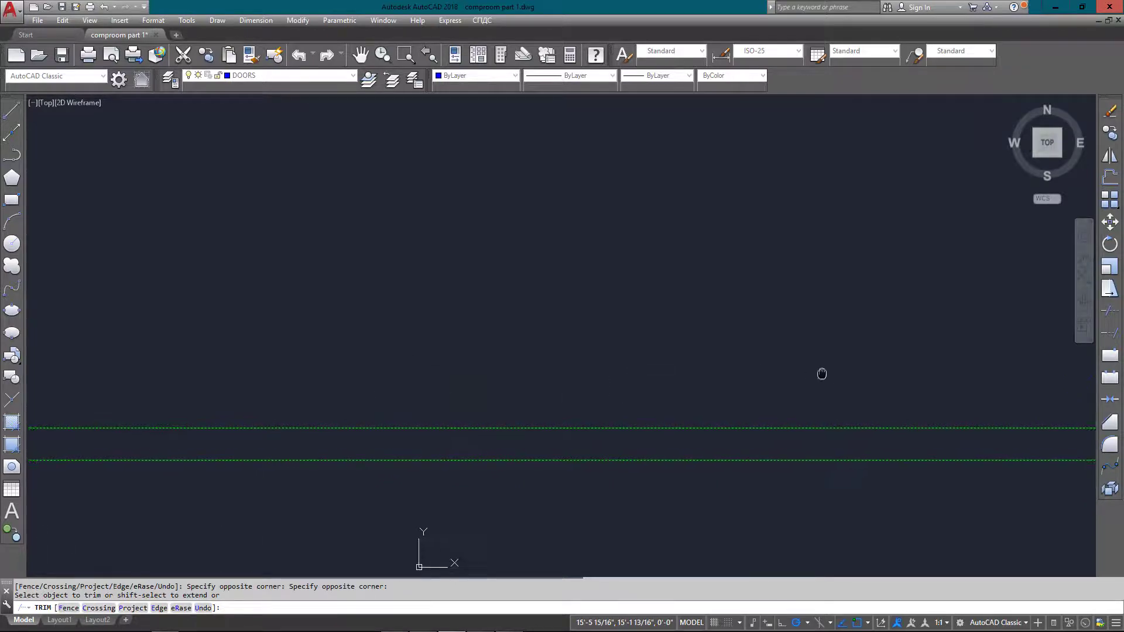
scroll(500, 387, "down", 3)
scroll(500, 387, "up", 5)
scroll(359, 419, "down", 5)
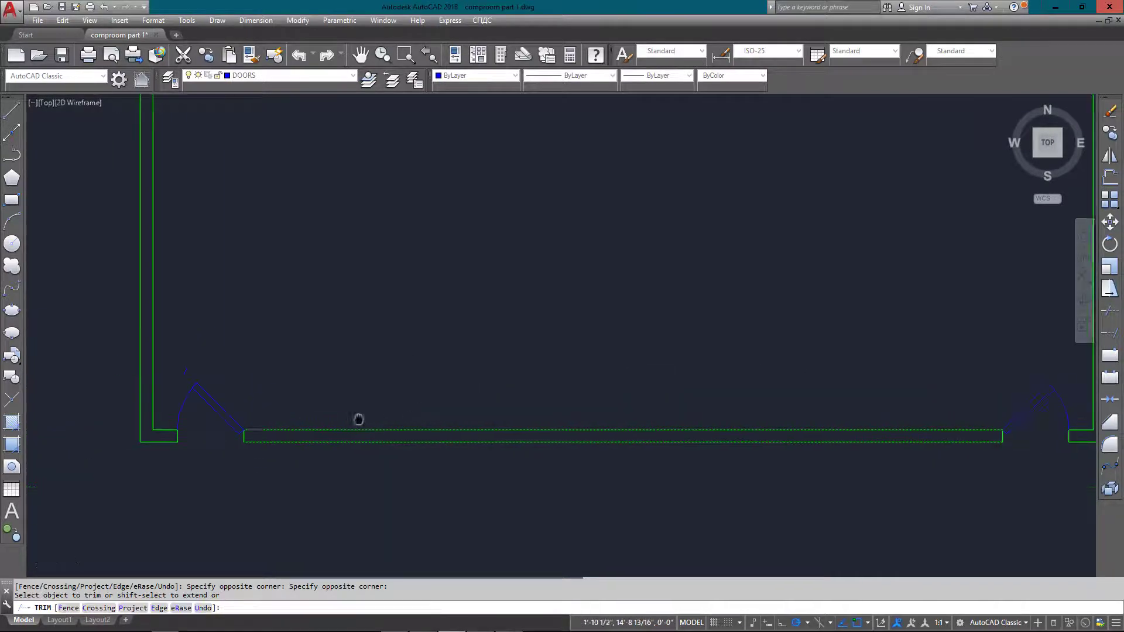
scroll(502, 373, "up", 2)
scroll(348, 463, "up", 4)
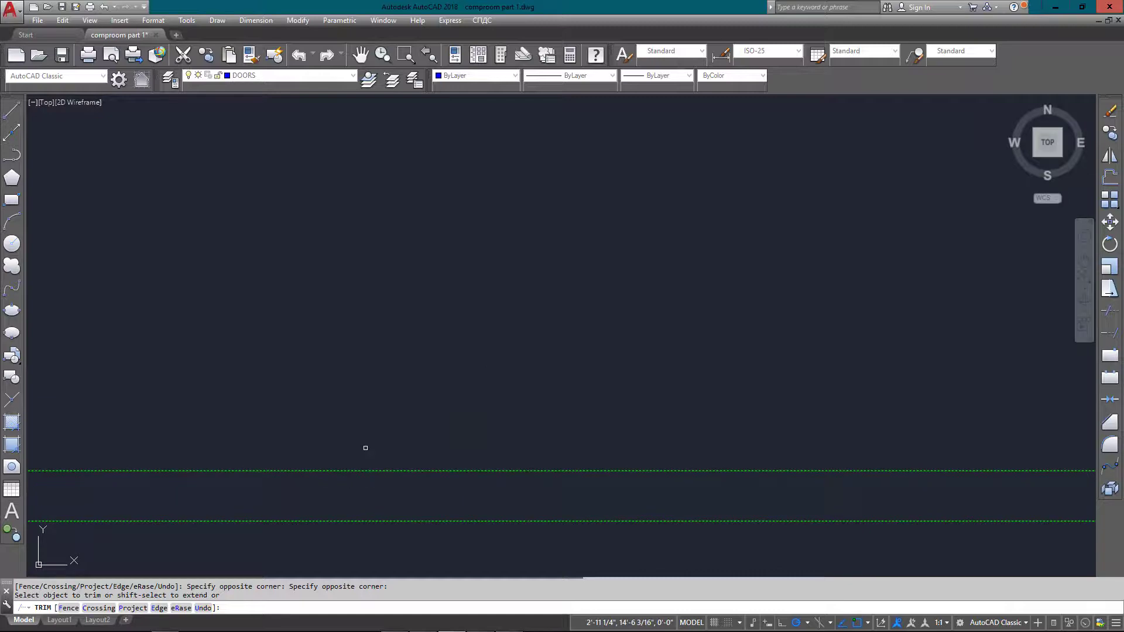
middle_click_drag(400, 500, 701, 478)
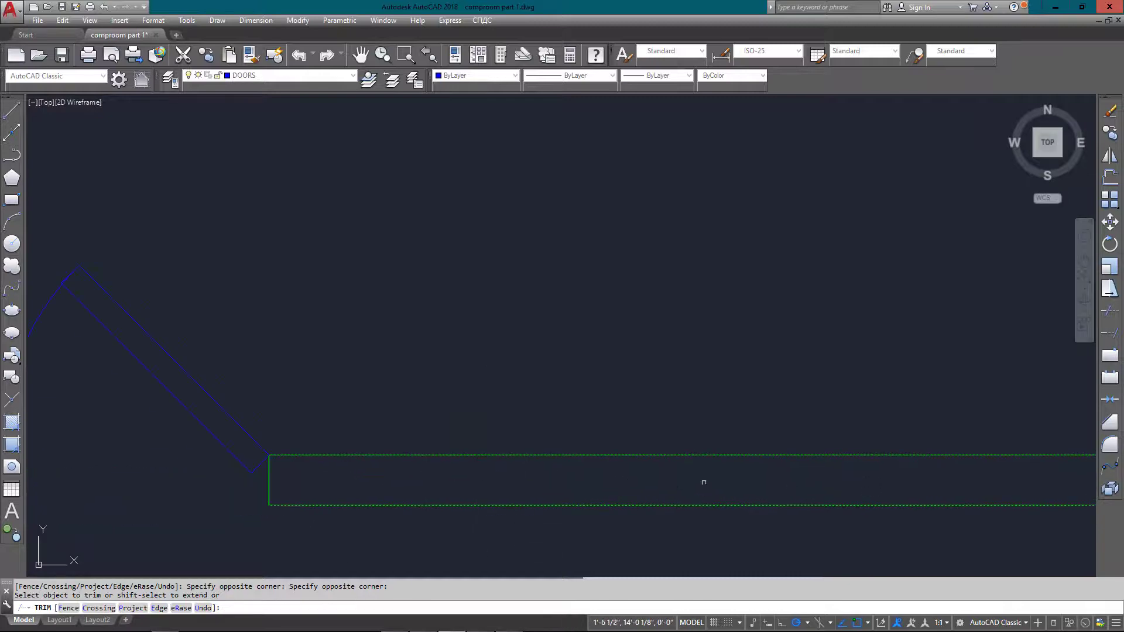
scroll(595, 491, "down", 3)
middle_click_drag(595, 492, 429, 473)
scroll(772, 462, "up", 4)
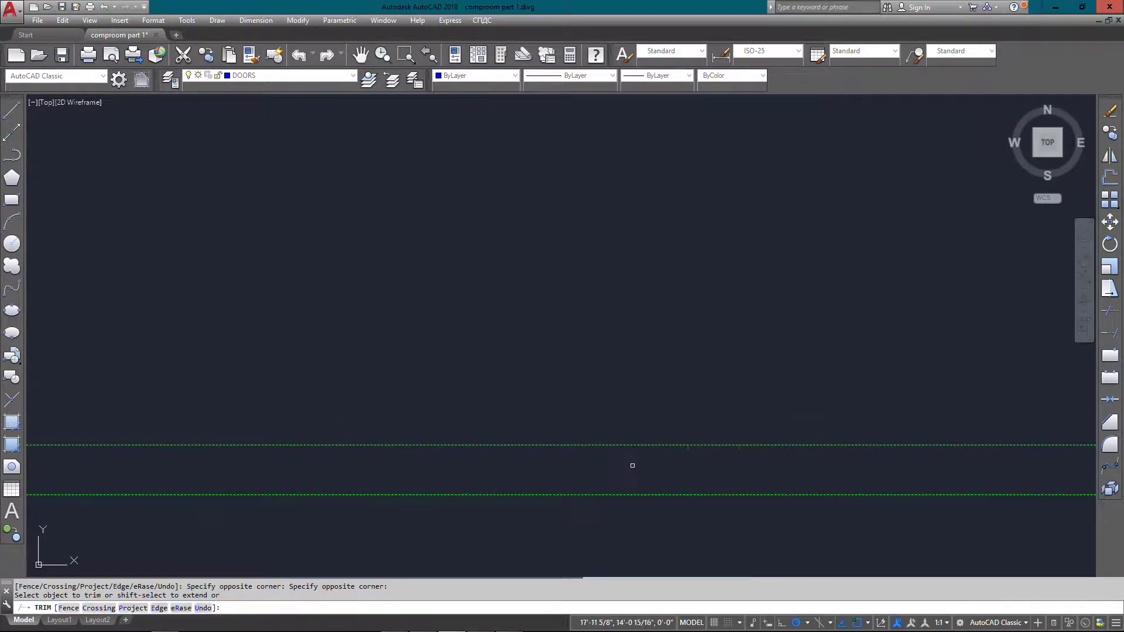
End TRIM and erase the leftover short line pieces along the walls
scroll(525, 427, "down", 7)
scroll(314, 457, "up", 7)
key("Escape")
left_click(377, 447)
key("e")
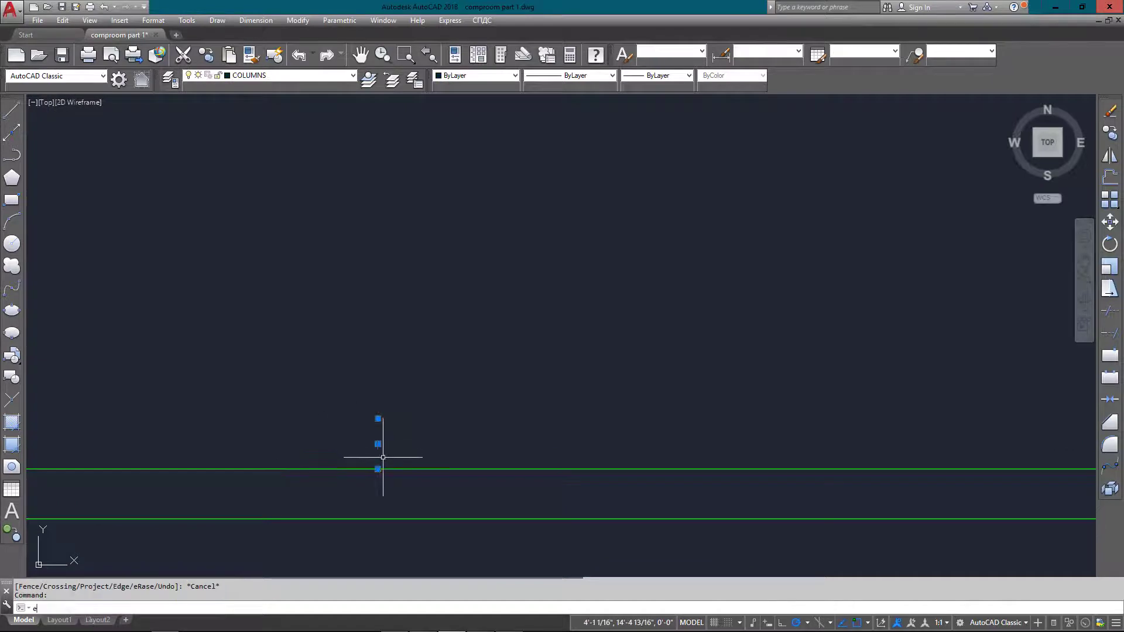
key("Return")
scroll(658, 456, "down", 4)
scroll(658, 457, "up", 3)
left_click(542, 429)
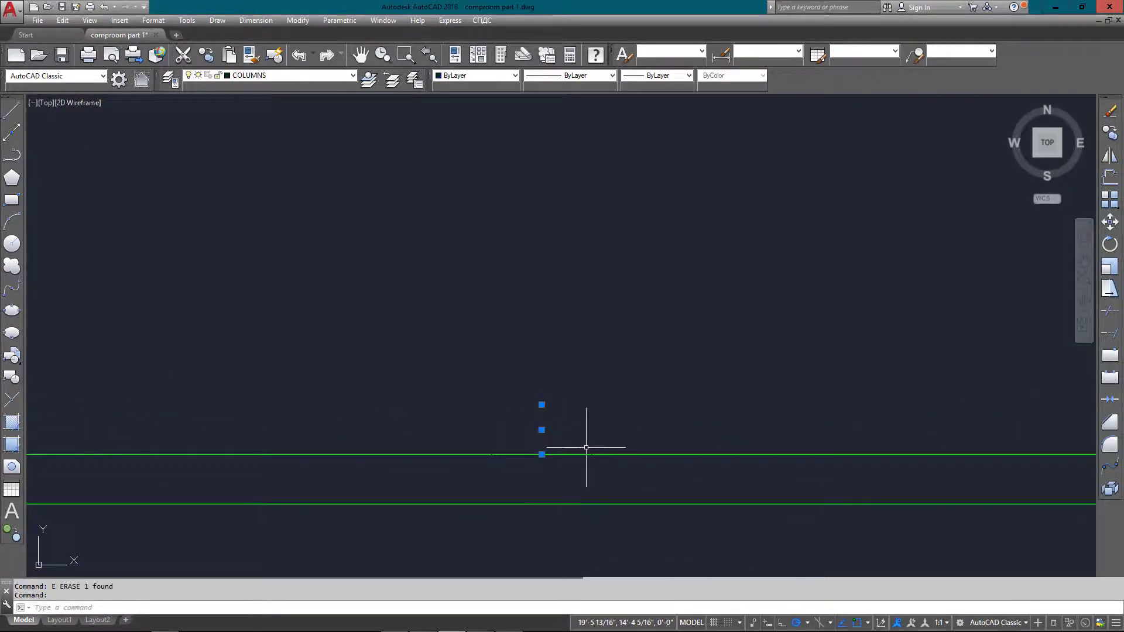
key("Escape")
scroll(626, 284, "down", 6)
scroll(626, 284, "up", 6)
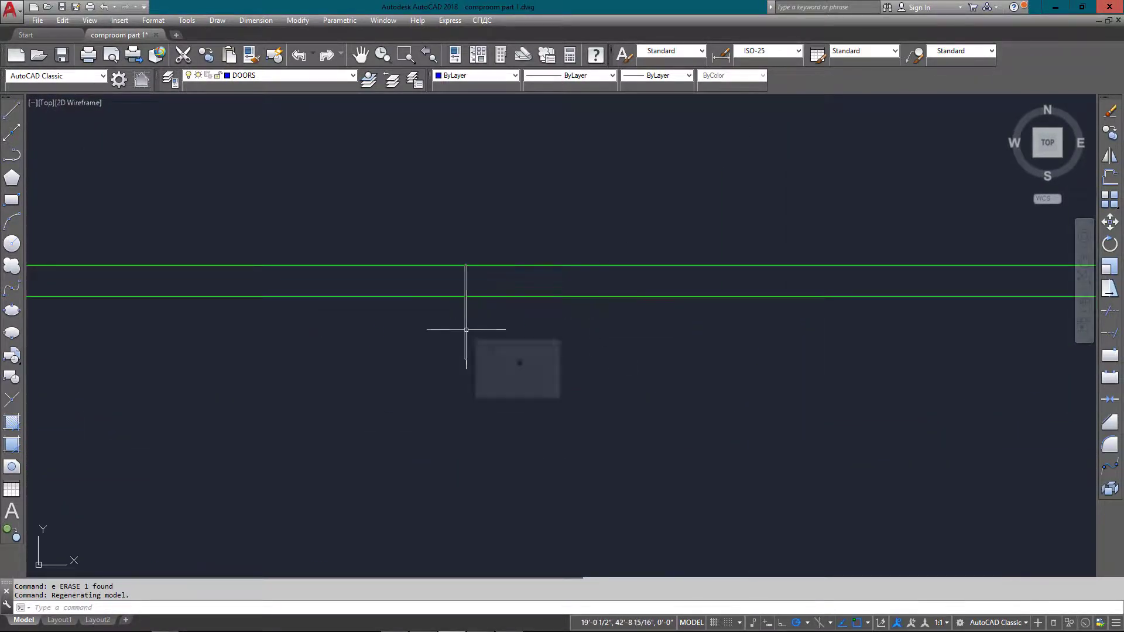
left_click(466, 322)
scroll(535, 351, "down", 3)
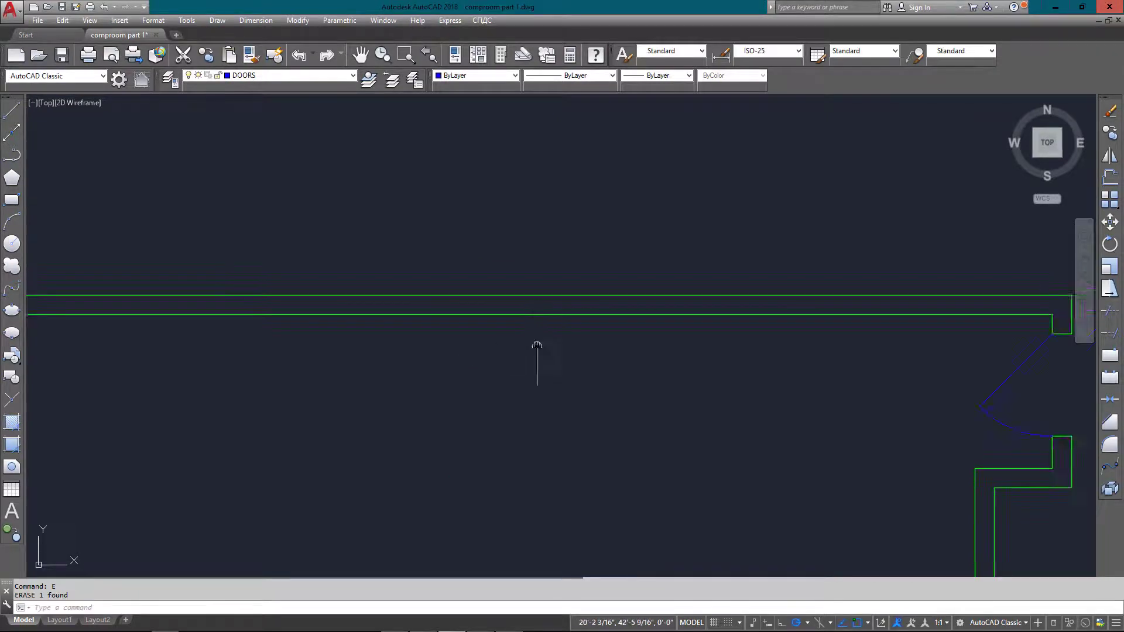
scroll(586, 328, "up", 3)
key("Return")
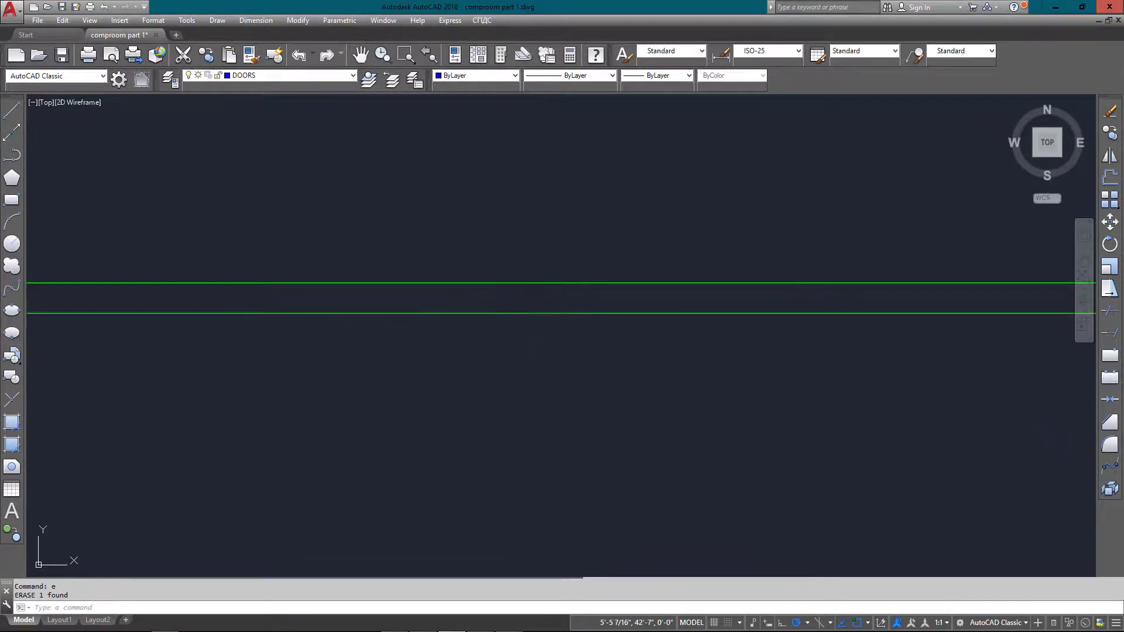
Restart TRIM with wall cutting edges, then cancel it and pan to the wall corner
type("tr")
key("Return")
key("Return")
left_click_drag(620, 319, 624, 293)
left_click(545, 293)
scroll(710, 319, "down", 3)
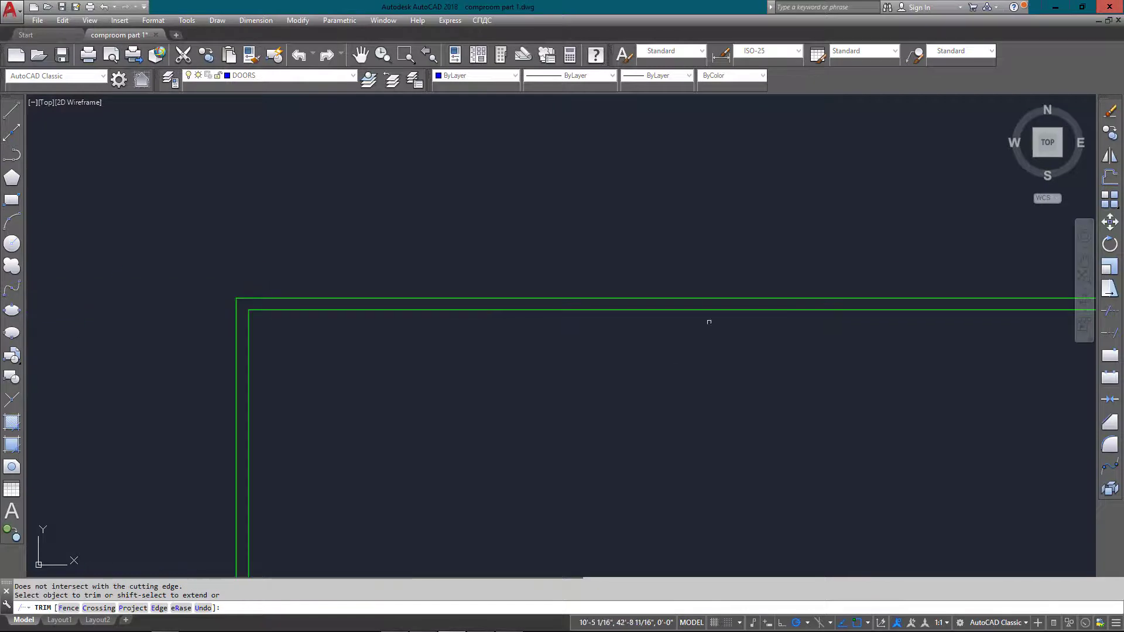
scroll(748, 309, "up", 3)
scroll(653, 329, "down", 3)
scroll(771, 296, "up", 7)
key("Escape")
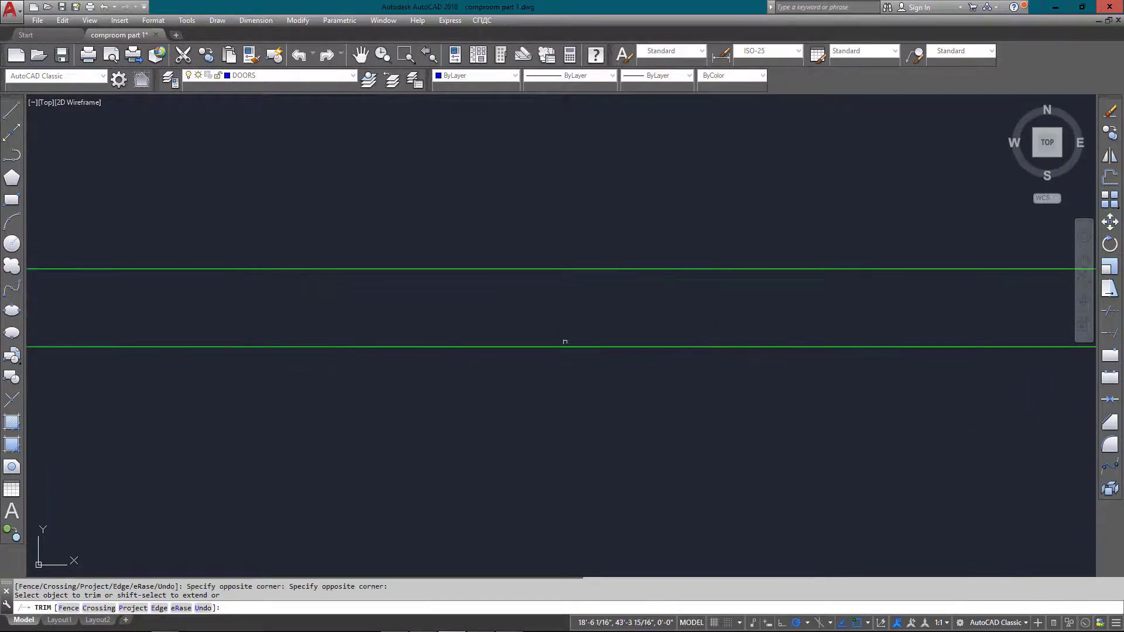
scroll(562, 342, "down", 3)
middle_click_drag(555, 394, 556, 268)
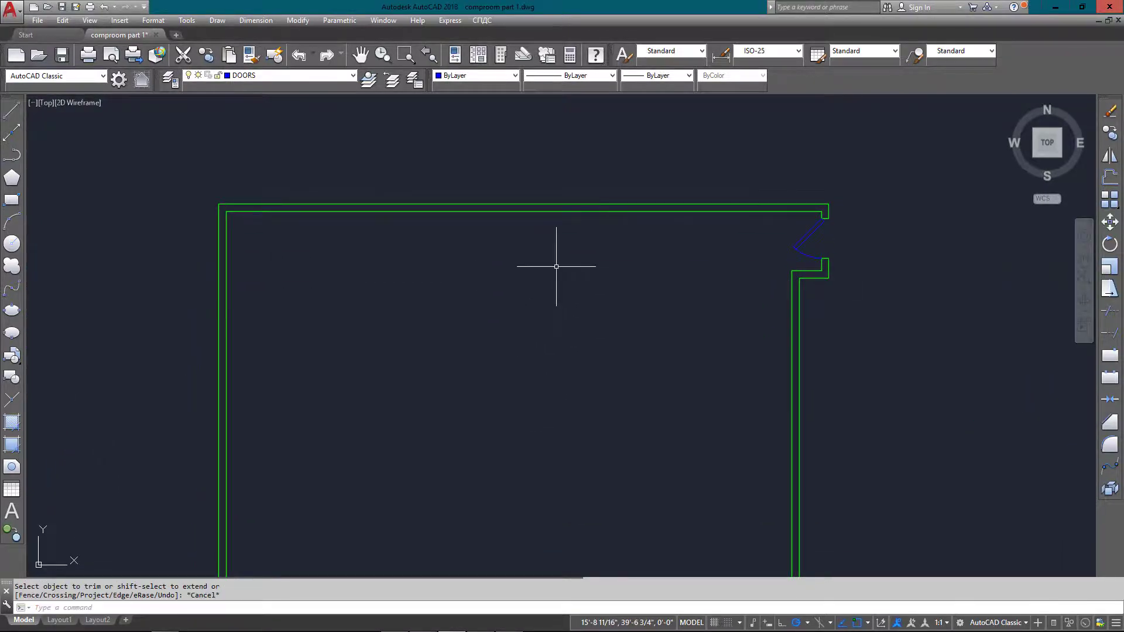
Zoom to extents so the whole room fits in view
type("z")
key("Return")
type("e")
key("Return")
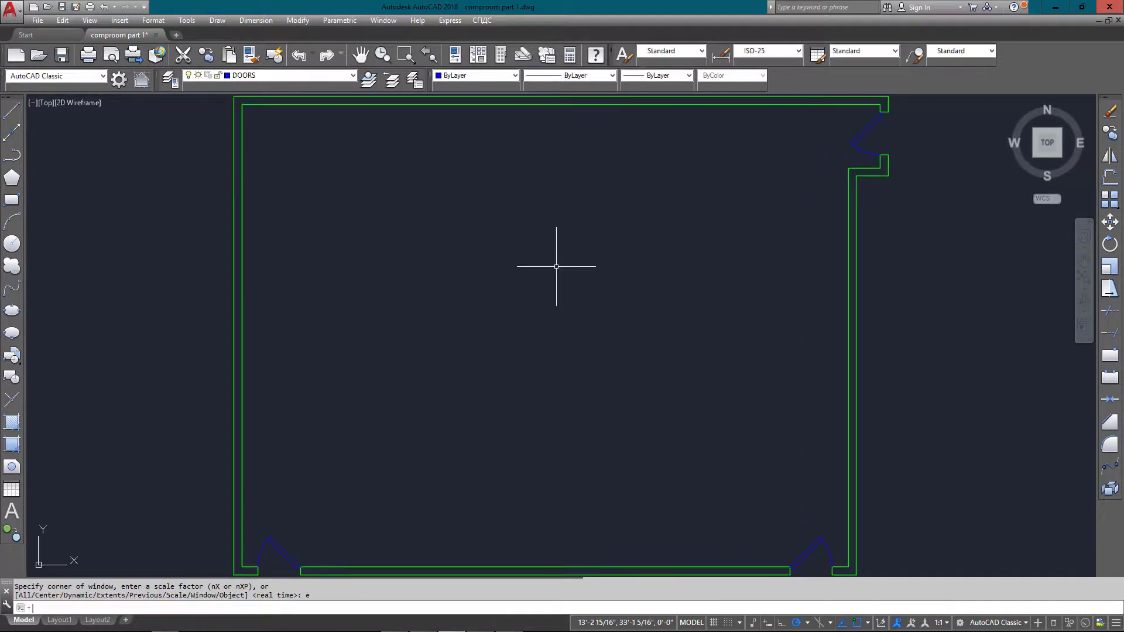
Set the COLUMNS layer colour to yellow and make FURNITURE the current layer
type("la")
key("Return")
left_click(234, 153)
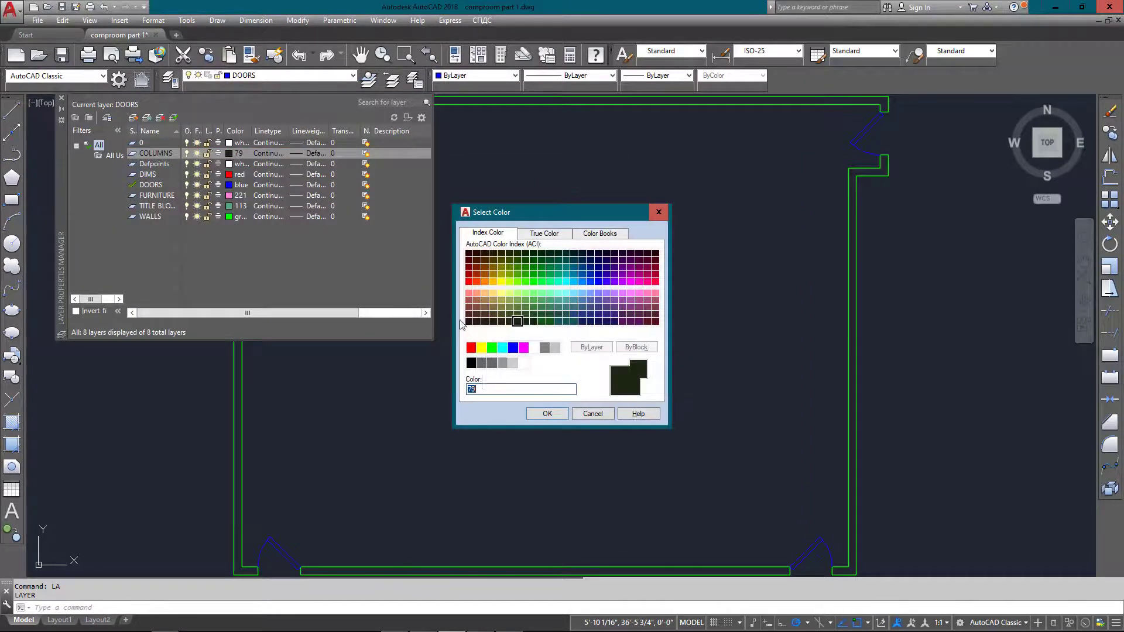
double_click(481, 348)
left_click(61, 98)
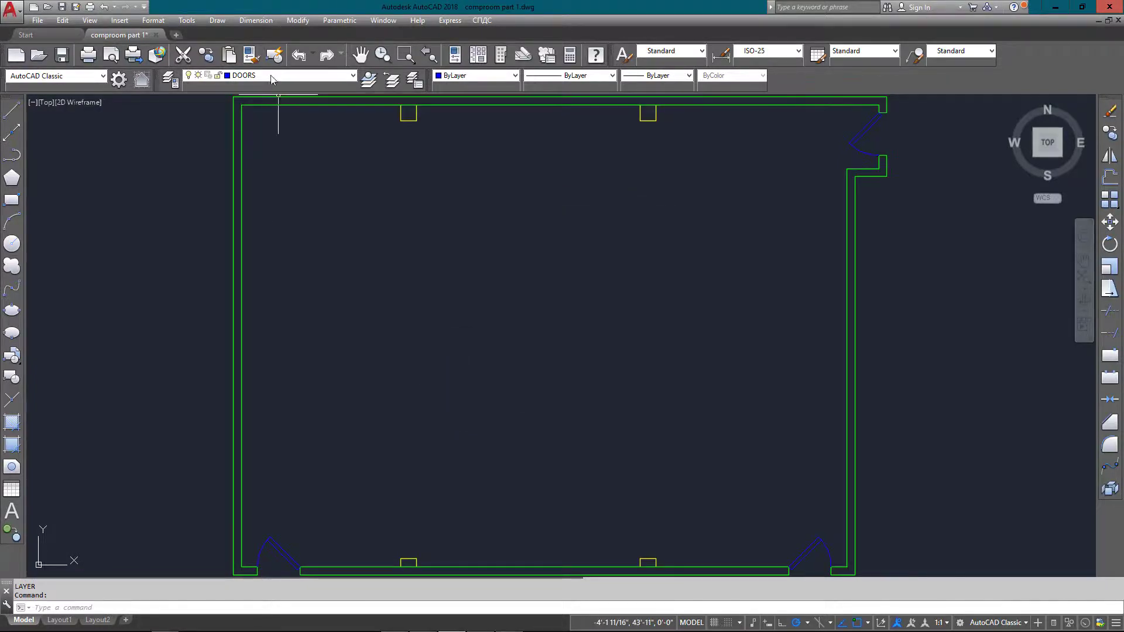
left_click(274, 76)
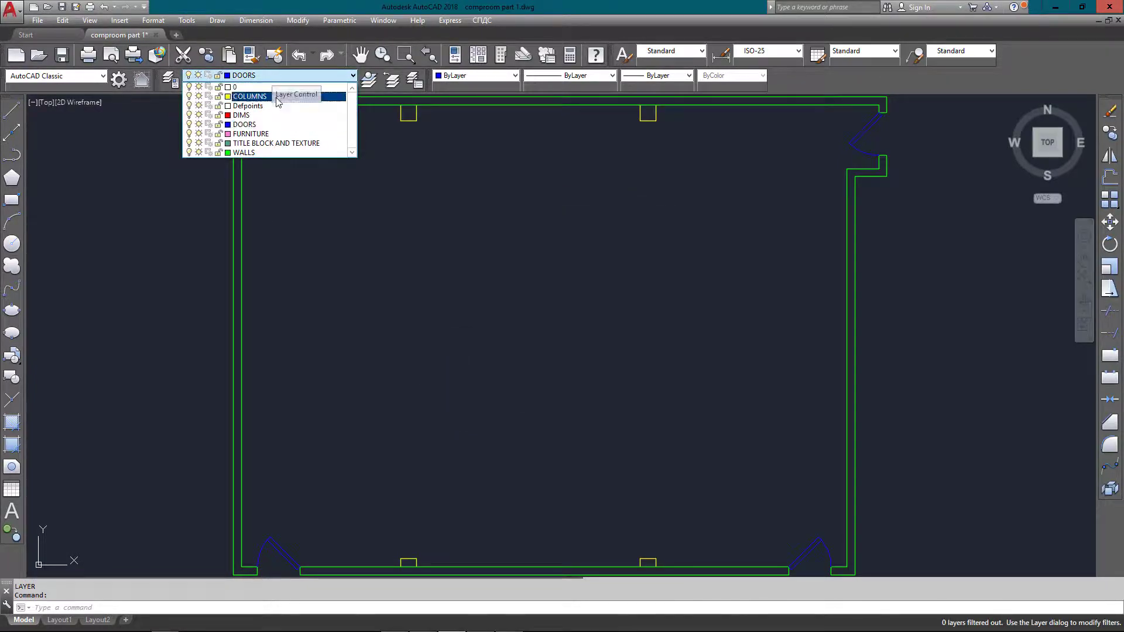
left_click(258, 134)
Delete a stray object and draw a 5' by 2' desk rectangle inside the room
left_click(543, 325)
left_click(362, 460)
key("Delete")
type("r")
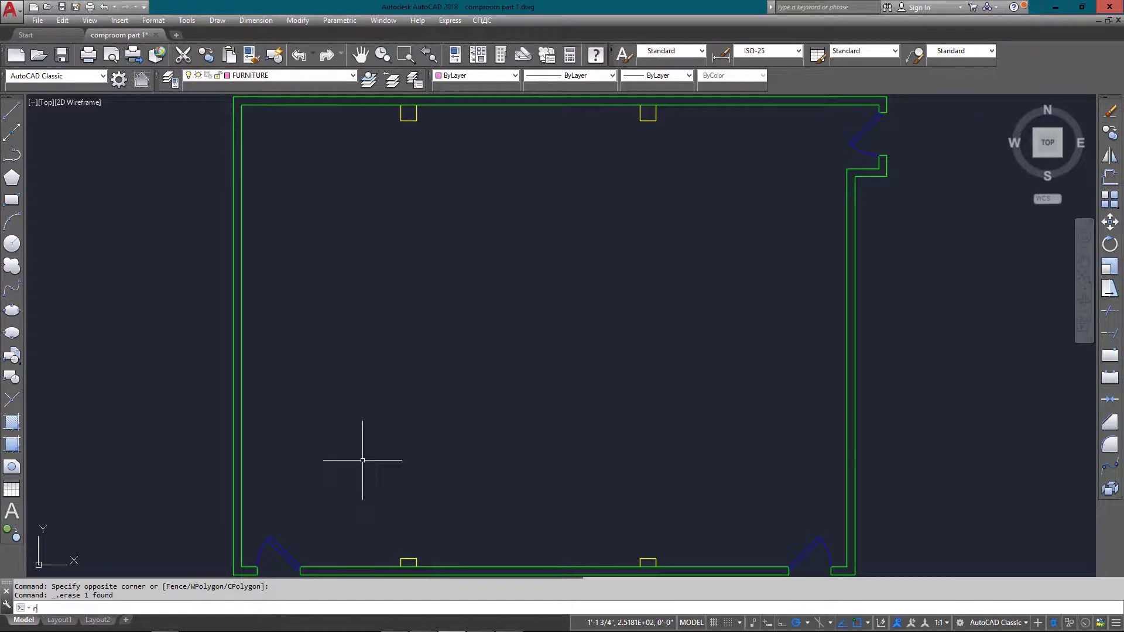
type("ec")
key("Return")
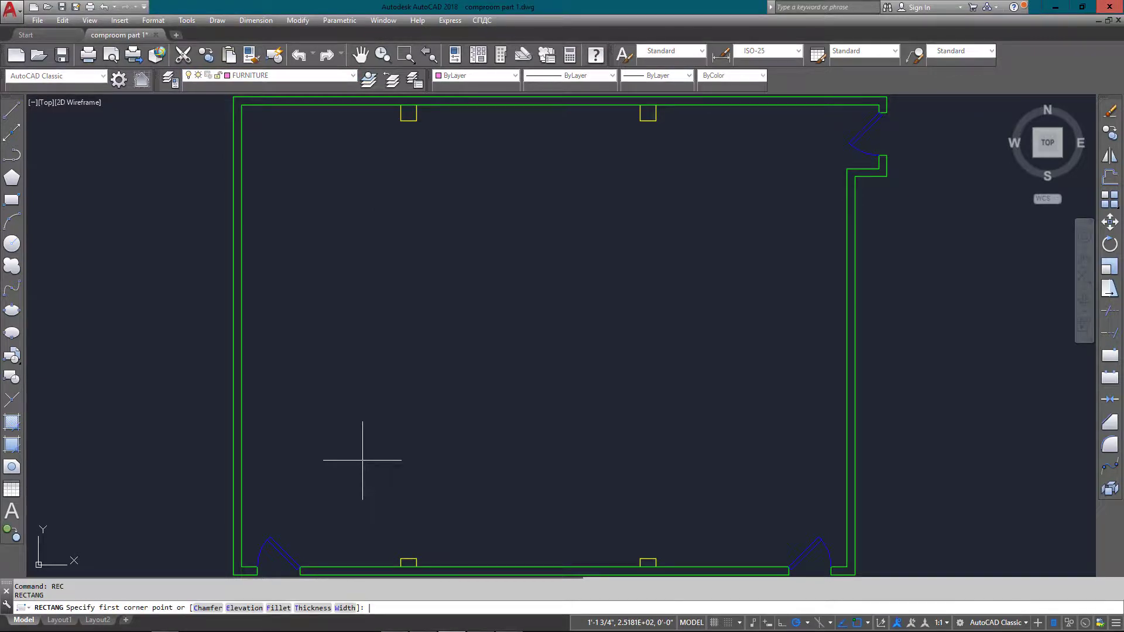
left_click(374, 462)
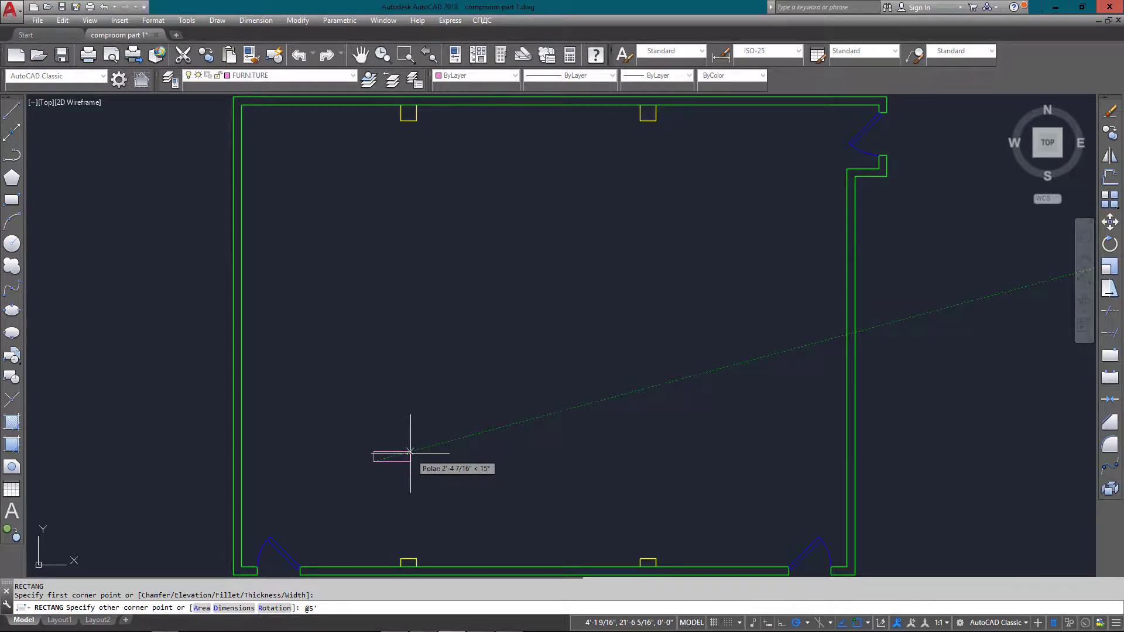
key("Return")
Select the desk and start a rectangular ARRAY of it
type("a")
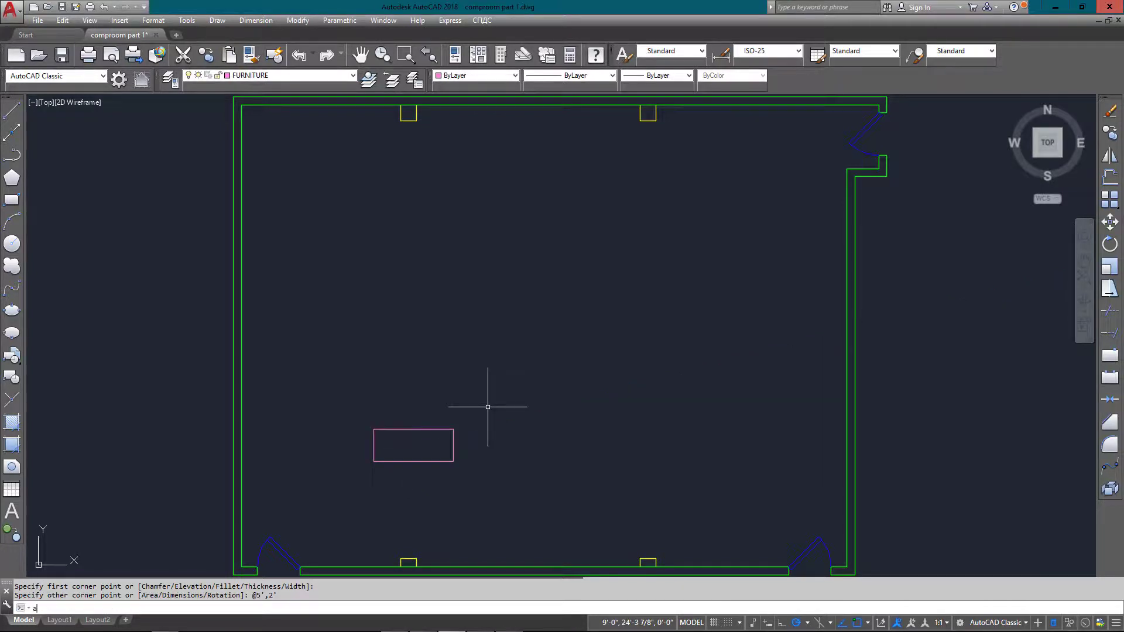
type("rray")
key("Return")
left_click(495, 404)
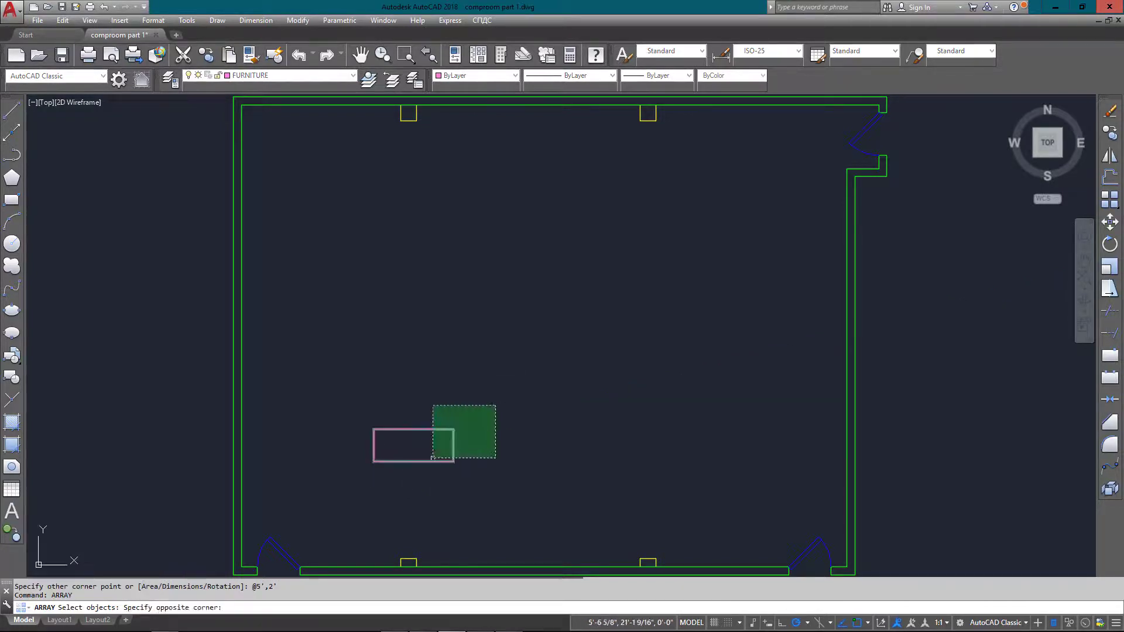
left_click(432, 457)
key("Return")
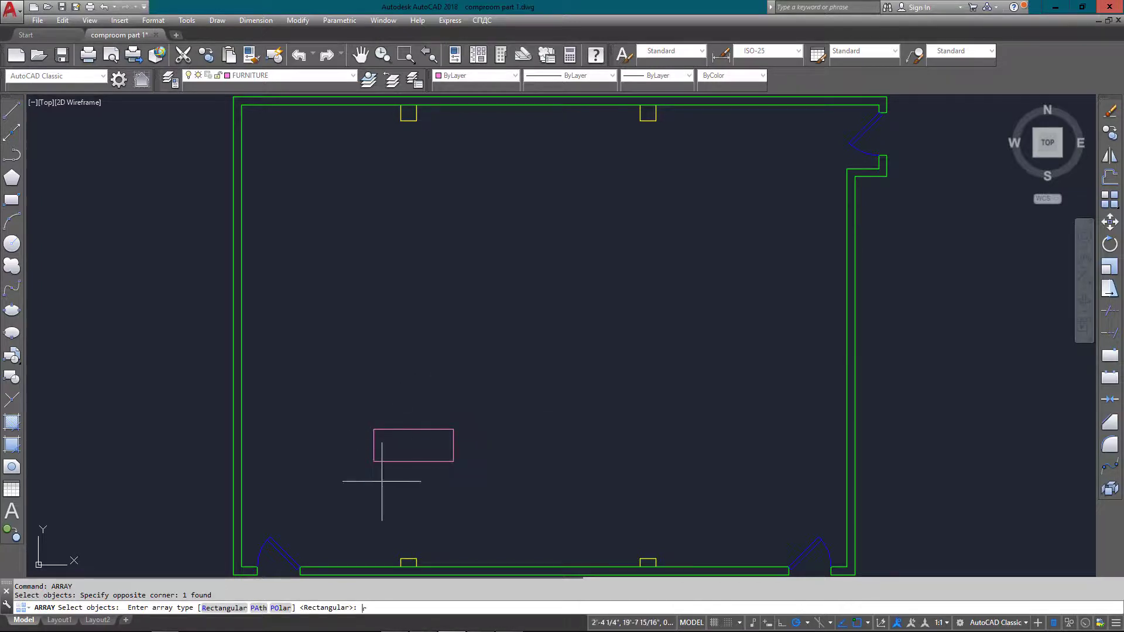
type("r")
key("Return")
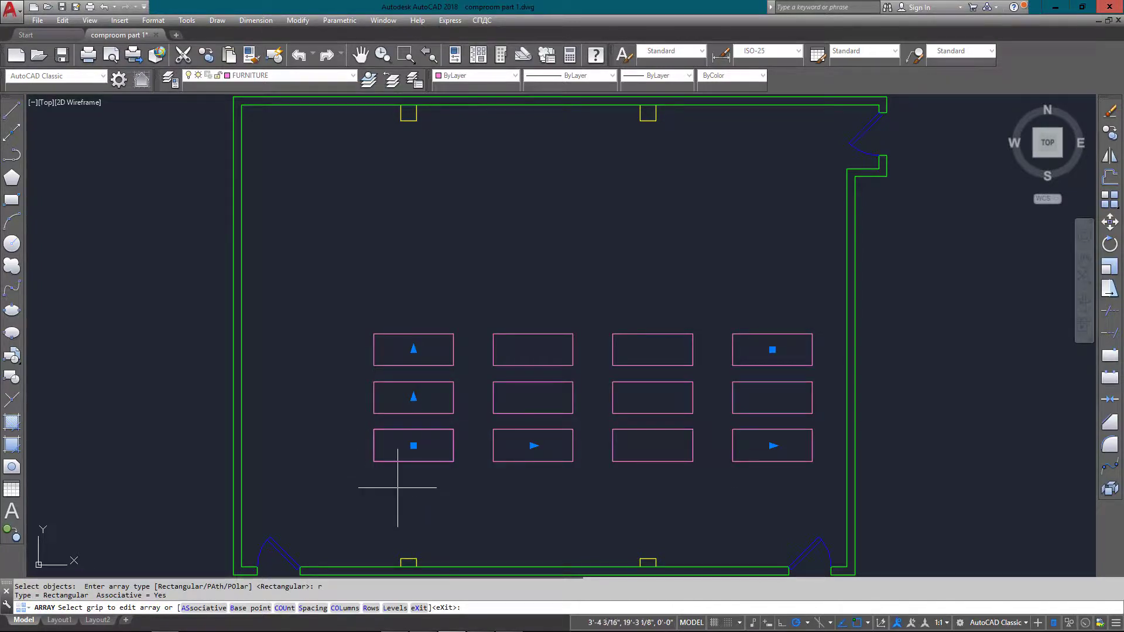
Set the array to 2 rows with 5' column spacing and 2' row spacing
type("r")
key("Return")
type("2")
key("Return")
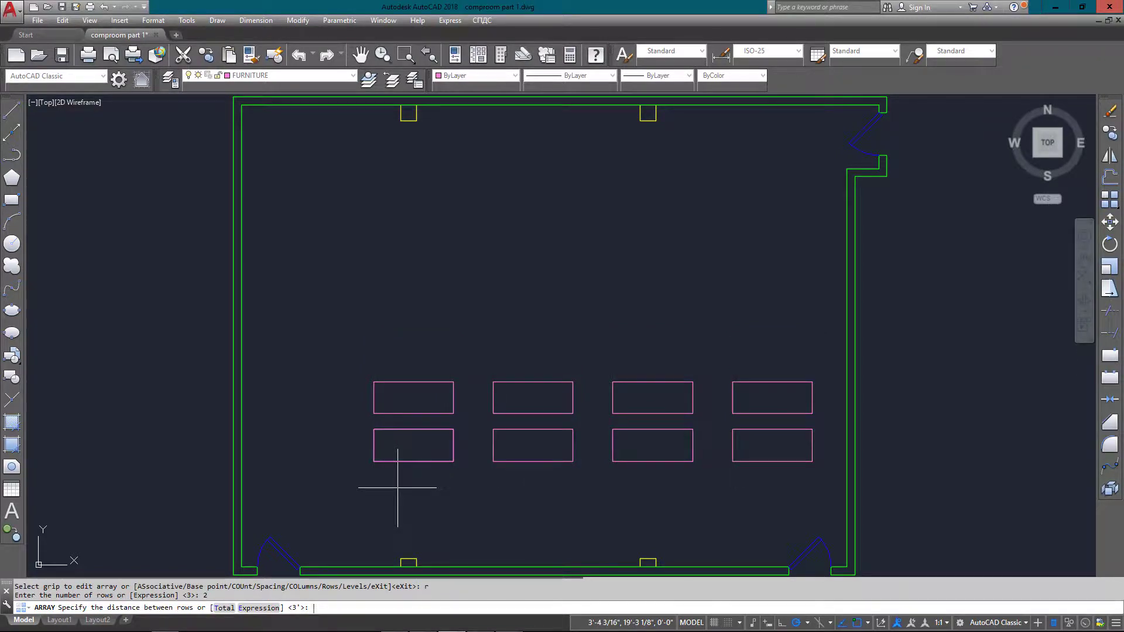
key("Return")
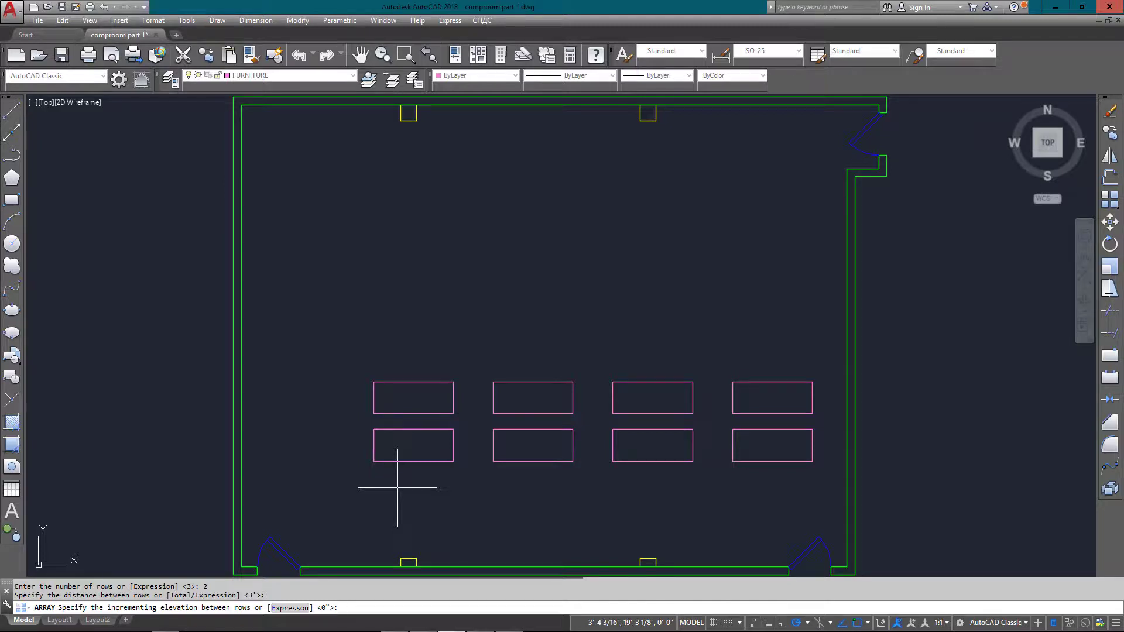
key("Return")
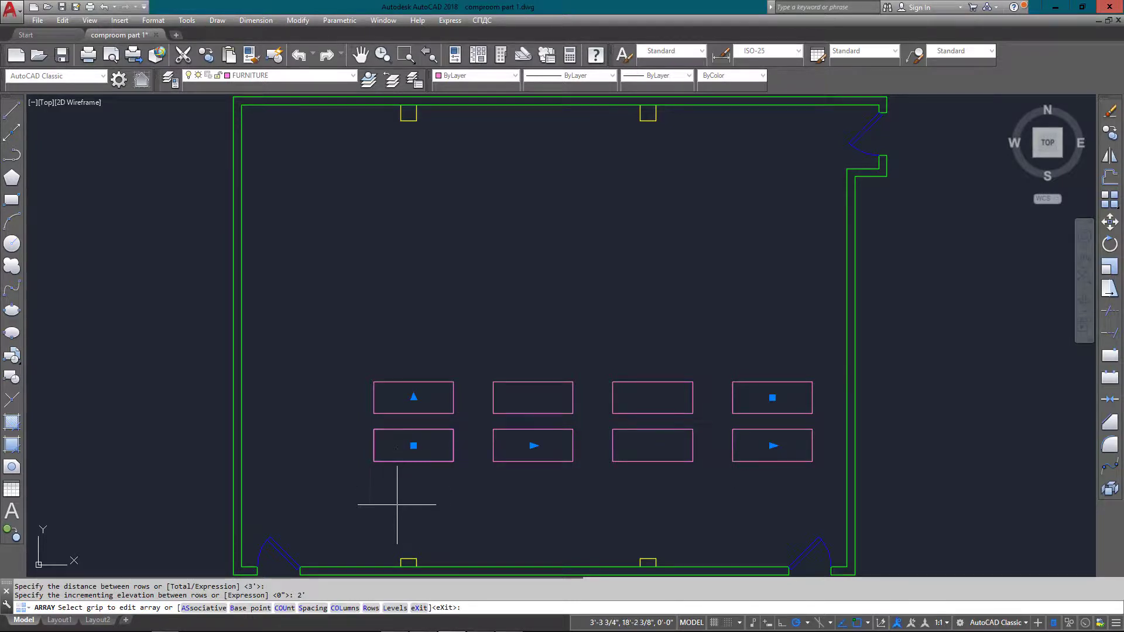
type("s")
key("Return")
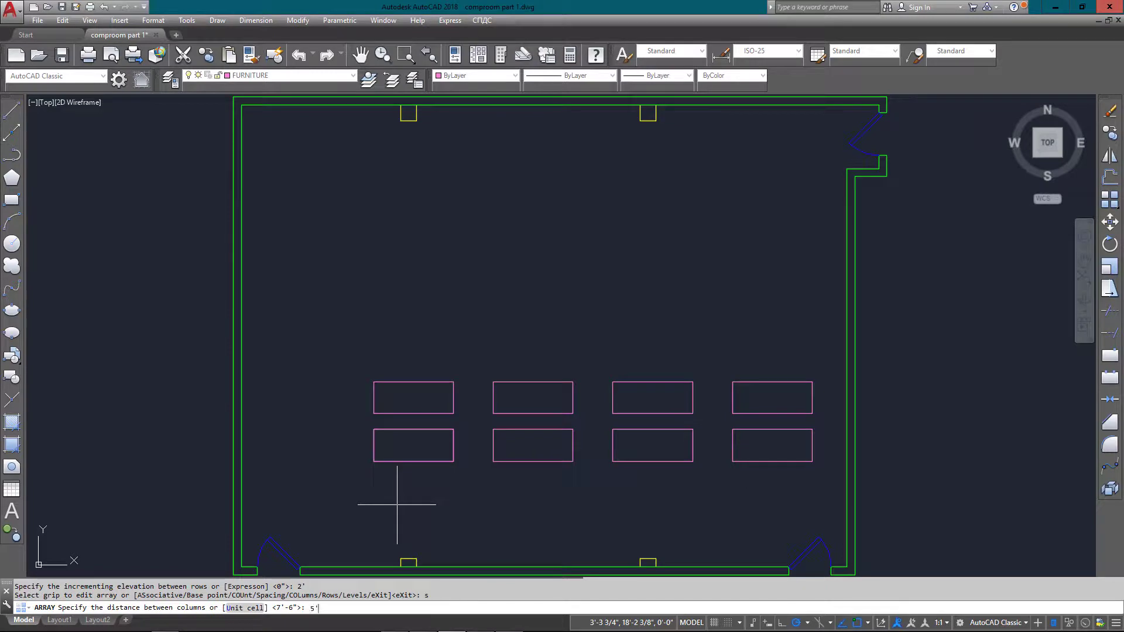
type("5'")
key("Return")
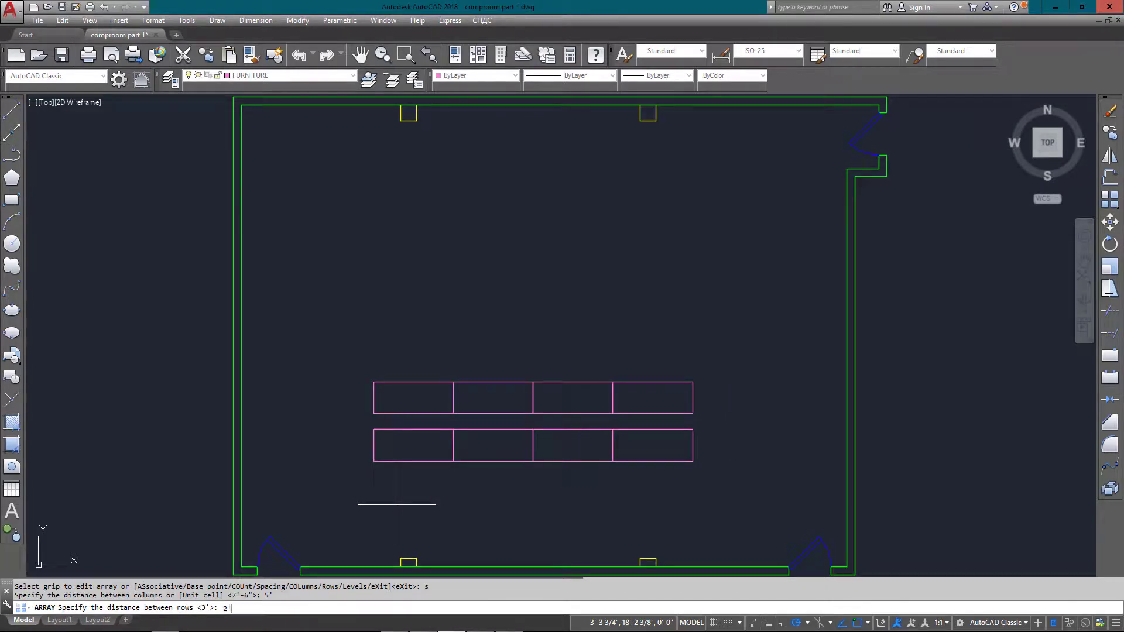
key("Return")
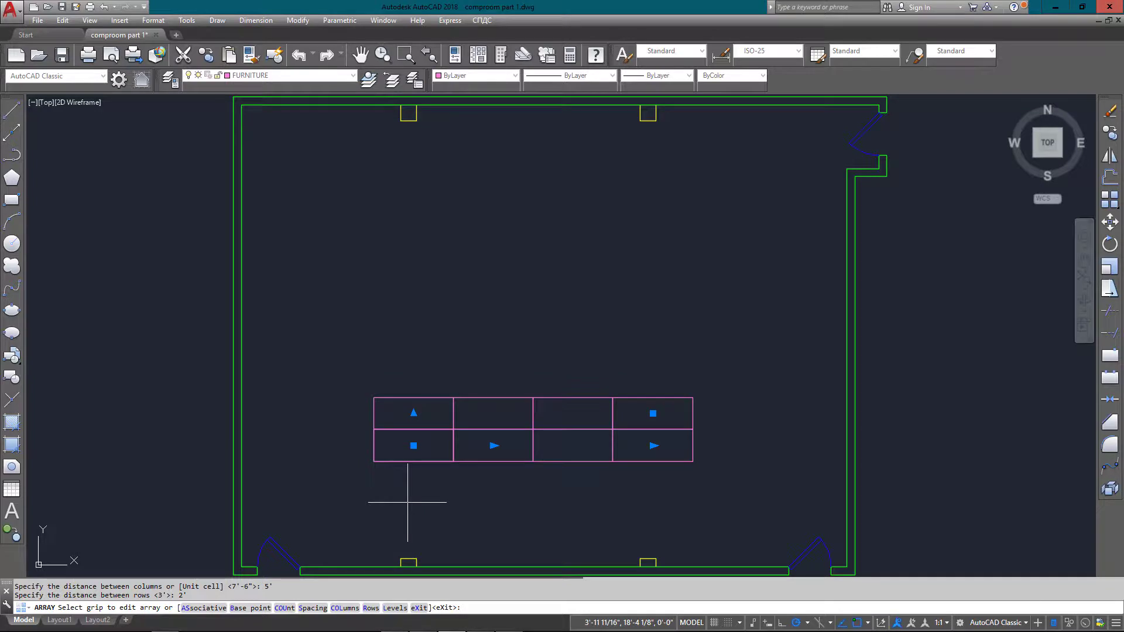
key("Return")
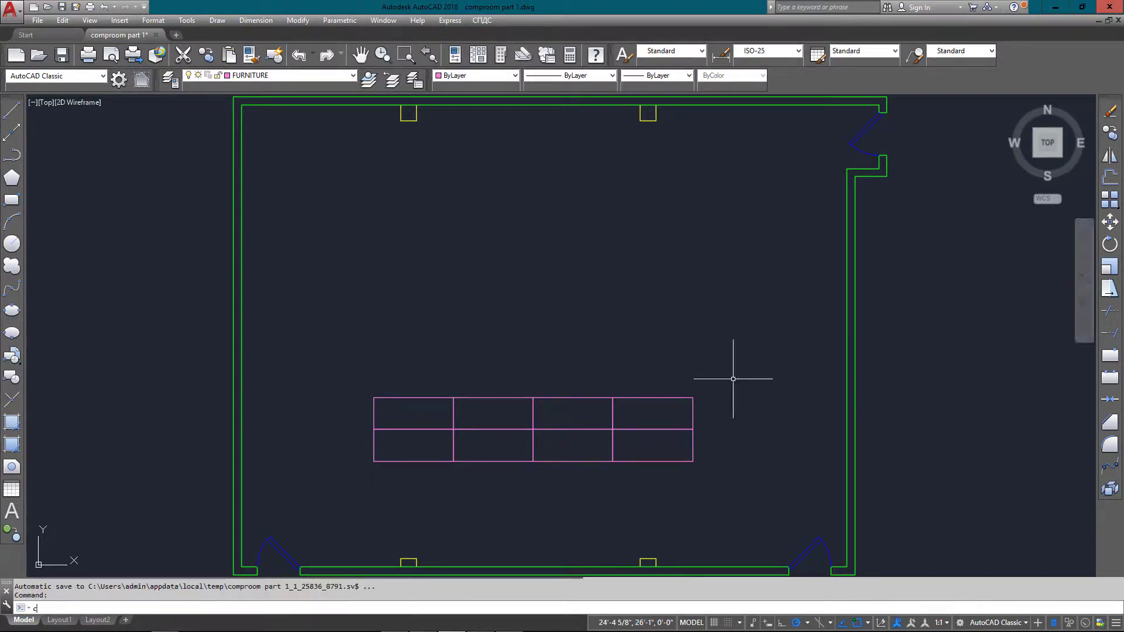
Copy the two-row desk block 7' straight up with CP
type("CP")
key("Return")
left_click(733, 379)
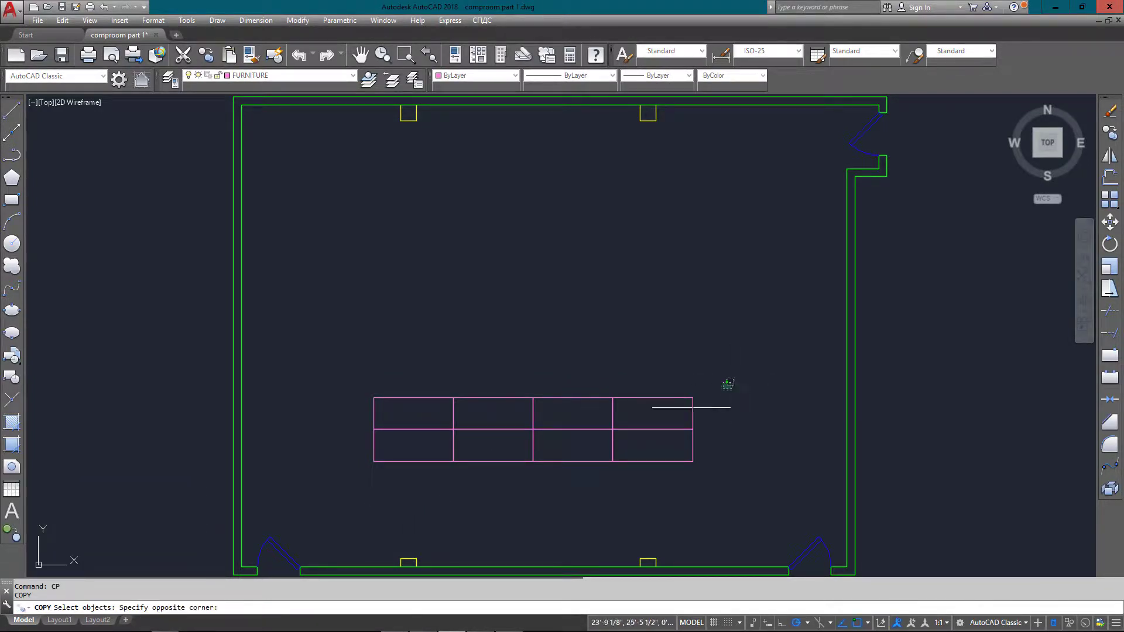
left_click(409, 459)
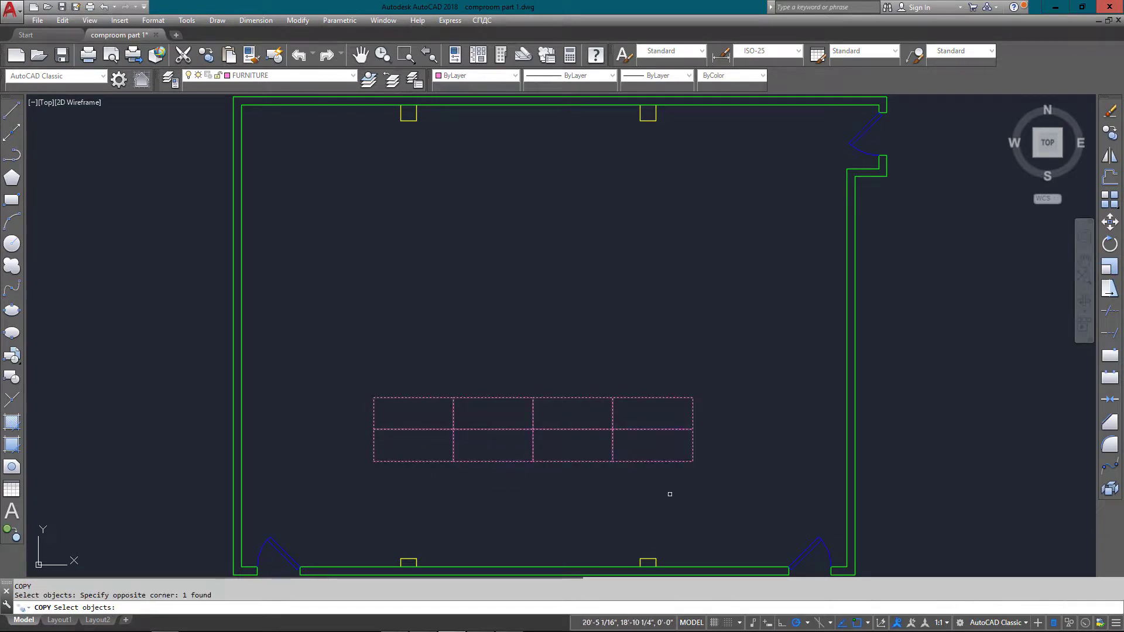
key("Return")
left_click(712, 500)
type("@0")
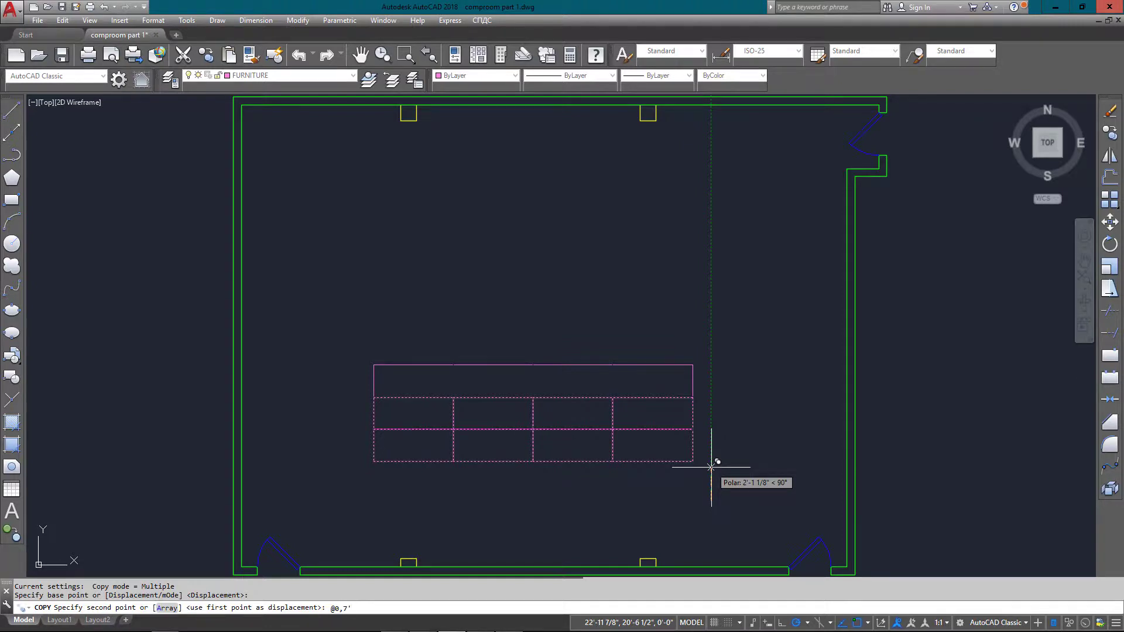
type(",7'")
key("Return")
key("Escape")
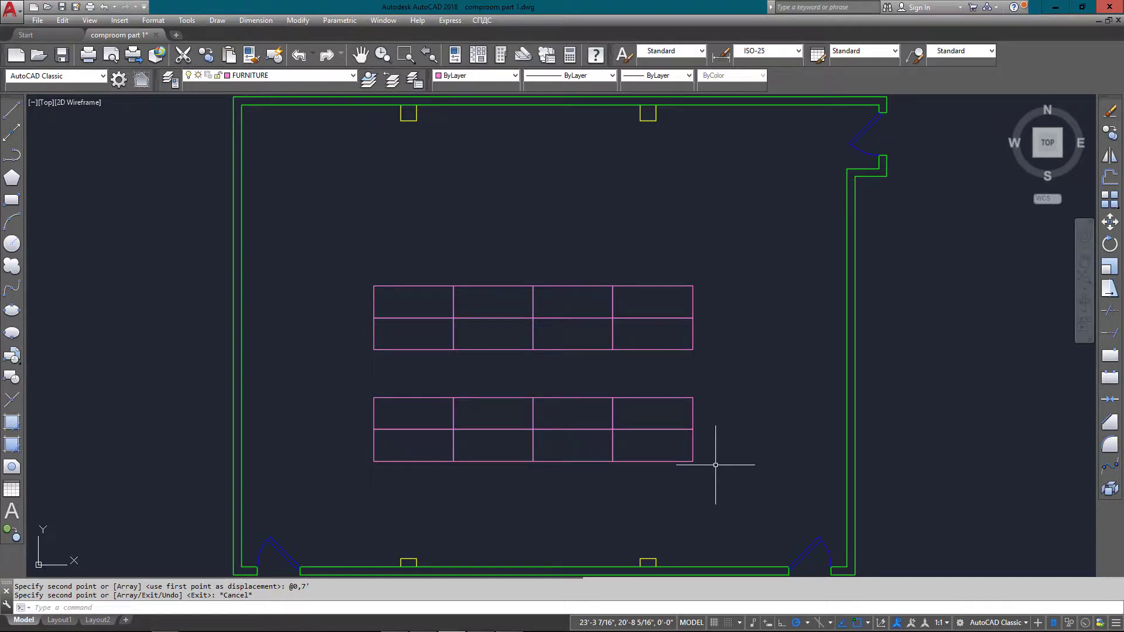
Move the upper desk block higher to widen the aisle between the blocks
type("M")
key("Return")
left_click(739, 250)
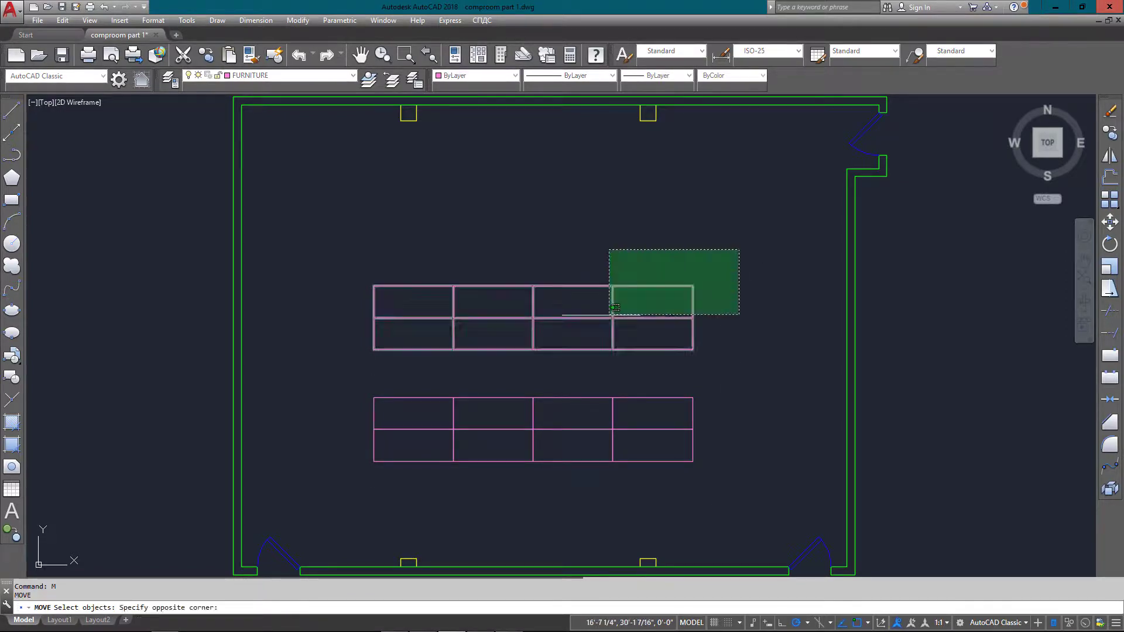
left_click(614, 307)
key("Return")
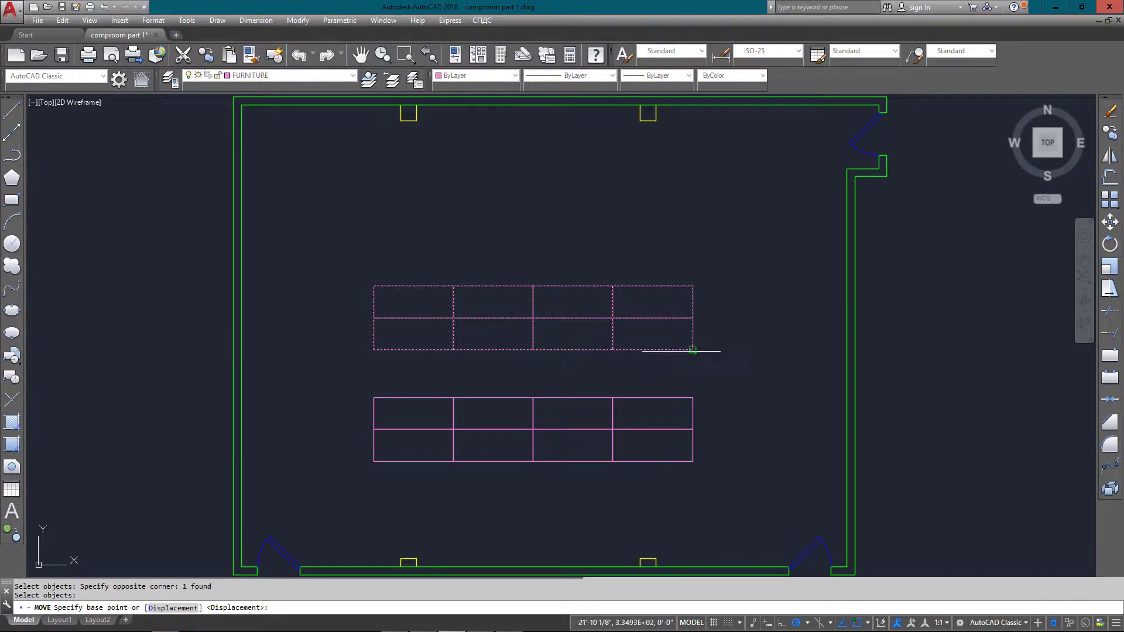
left_click(693, 350)
left_click(702, 309)
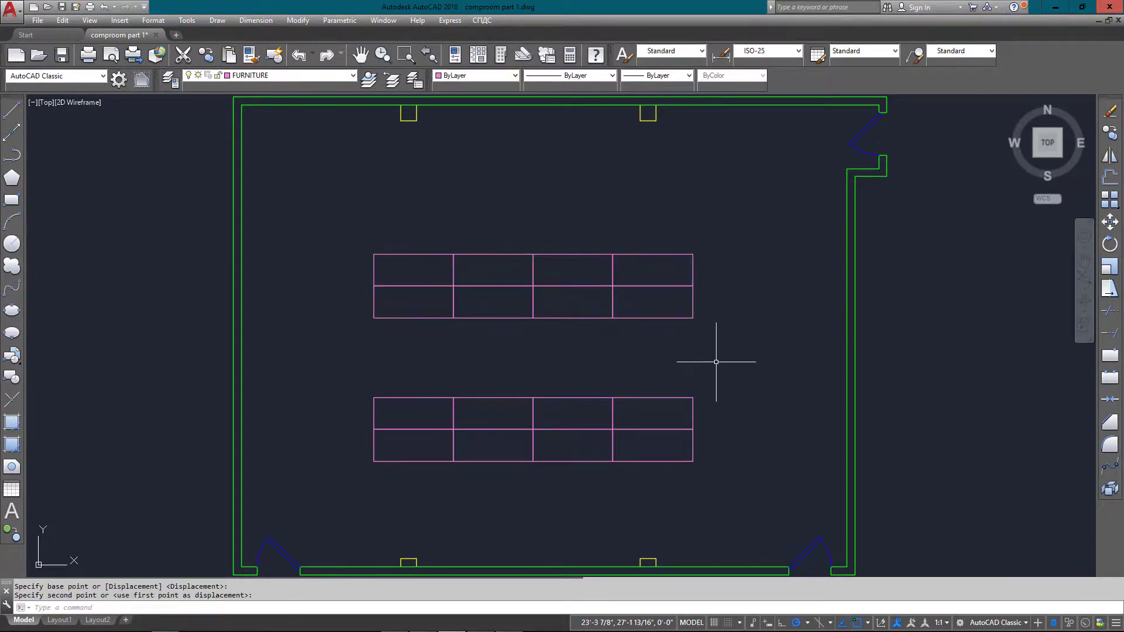
left_click(256, 20)
left_click(262, 50)
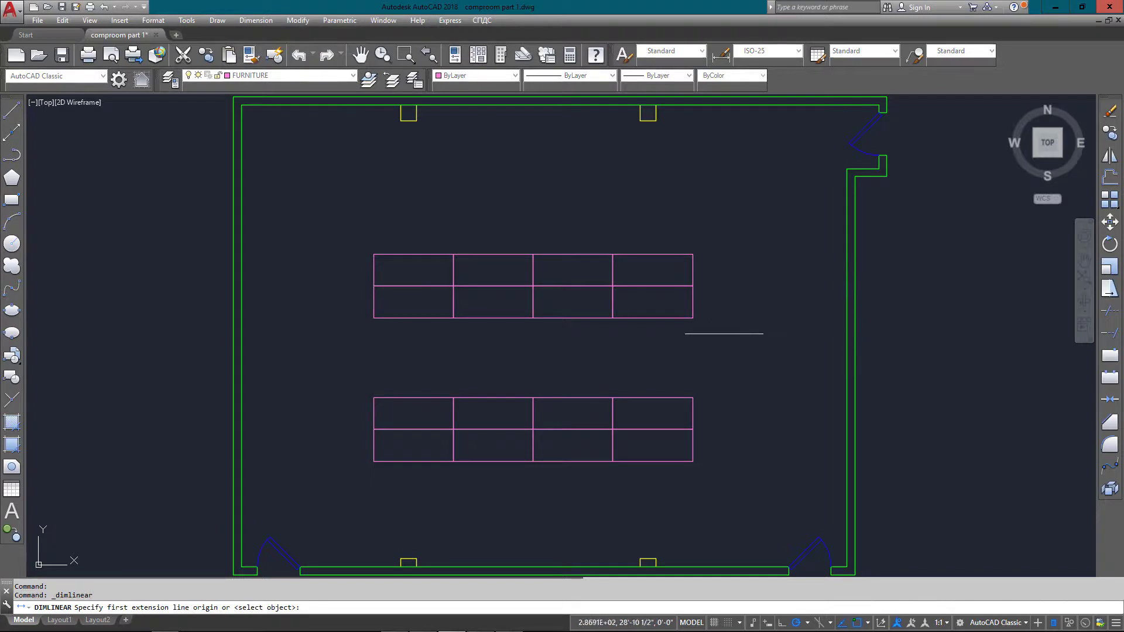
left_click(693, 318)
left_click(693, 397)
left_click(718, 376)
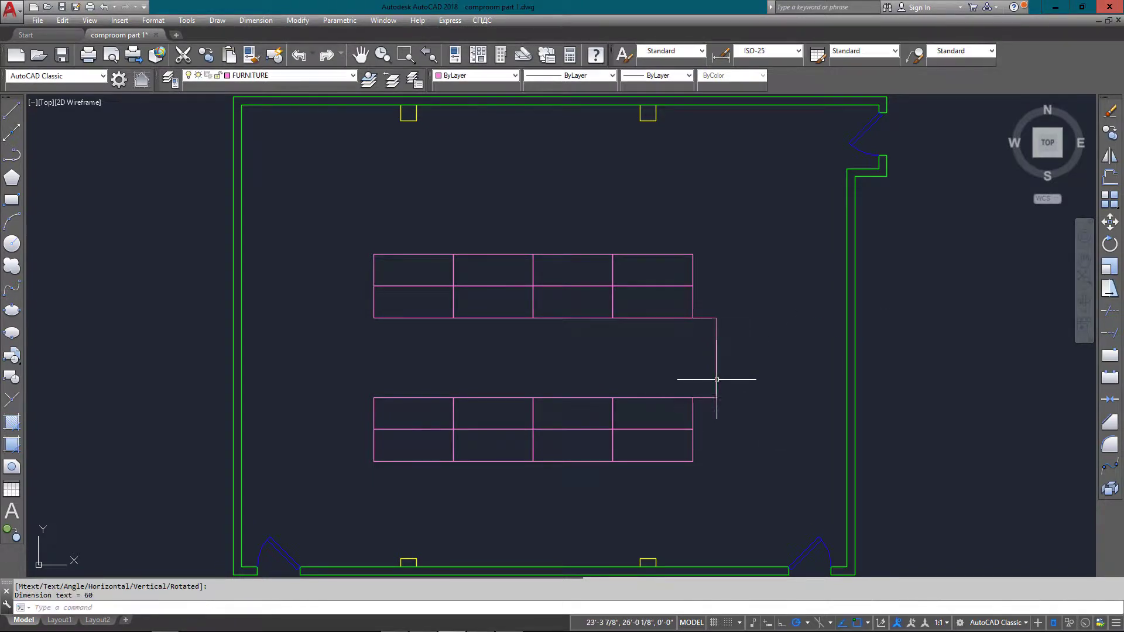
scroll(719, 352, "up", 8)
scroll(737, 337, "down", 7)
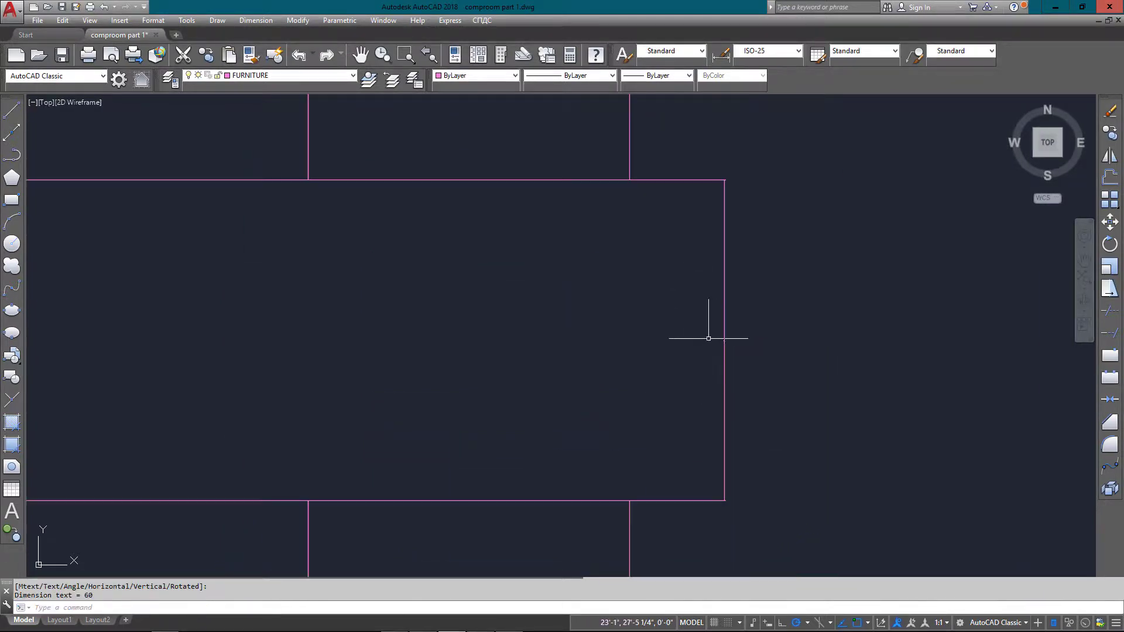
middle_click_drag(660, 327, 658, 334)
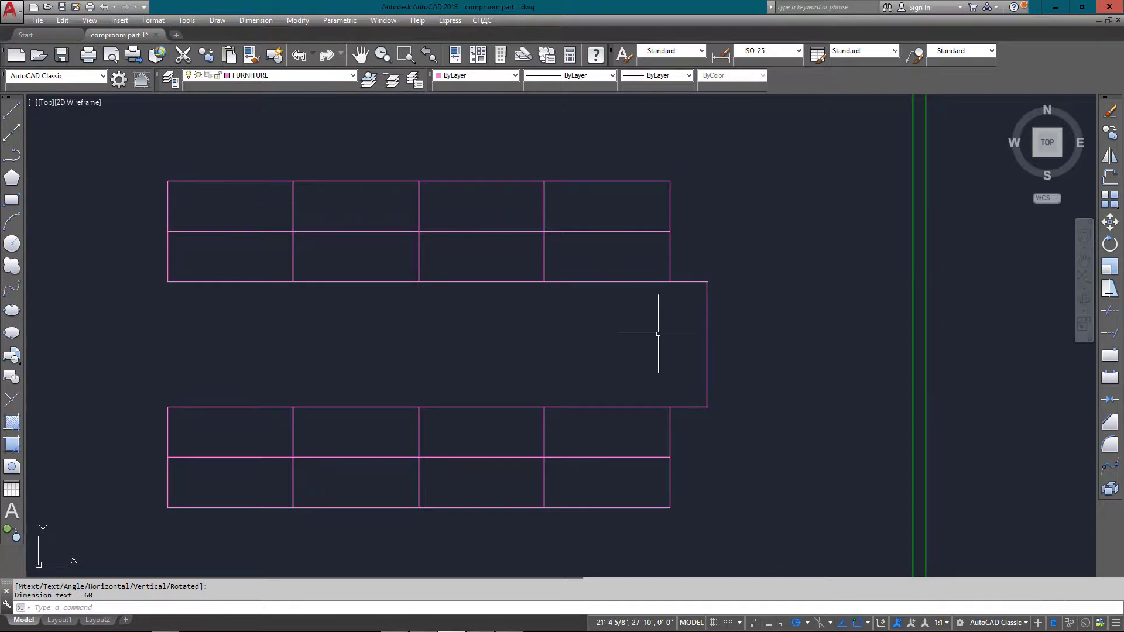
scroll(658, 334, "up", 8)
scroll(663, 374, "up", 3)
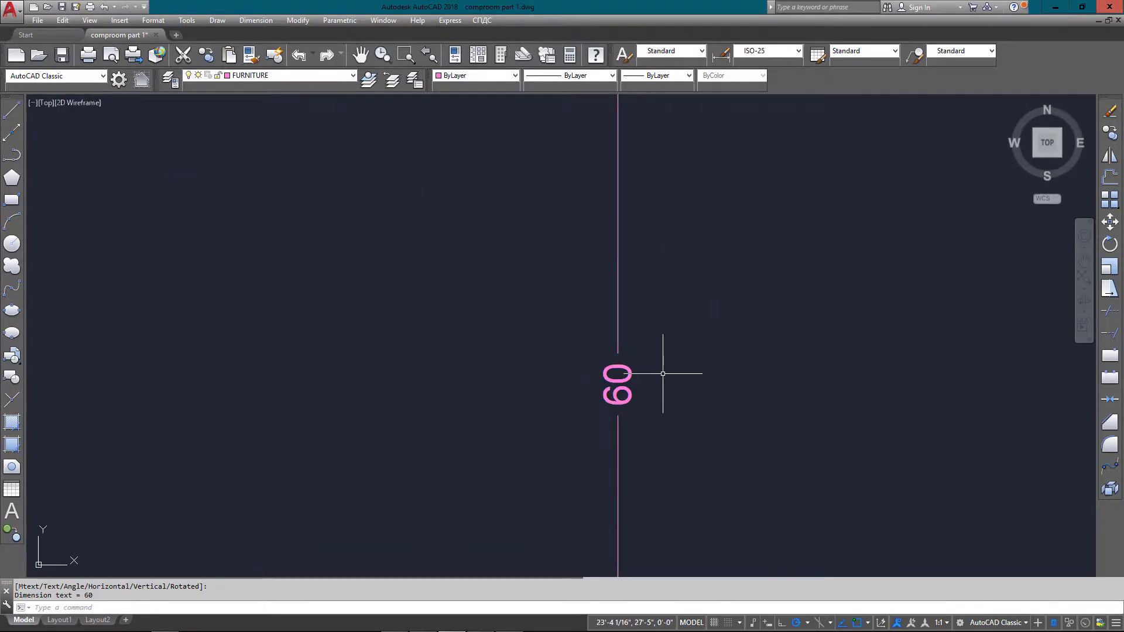
left_click(692, 336)
left_click(592, 397)
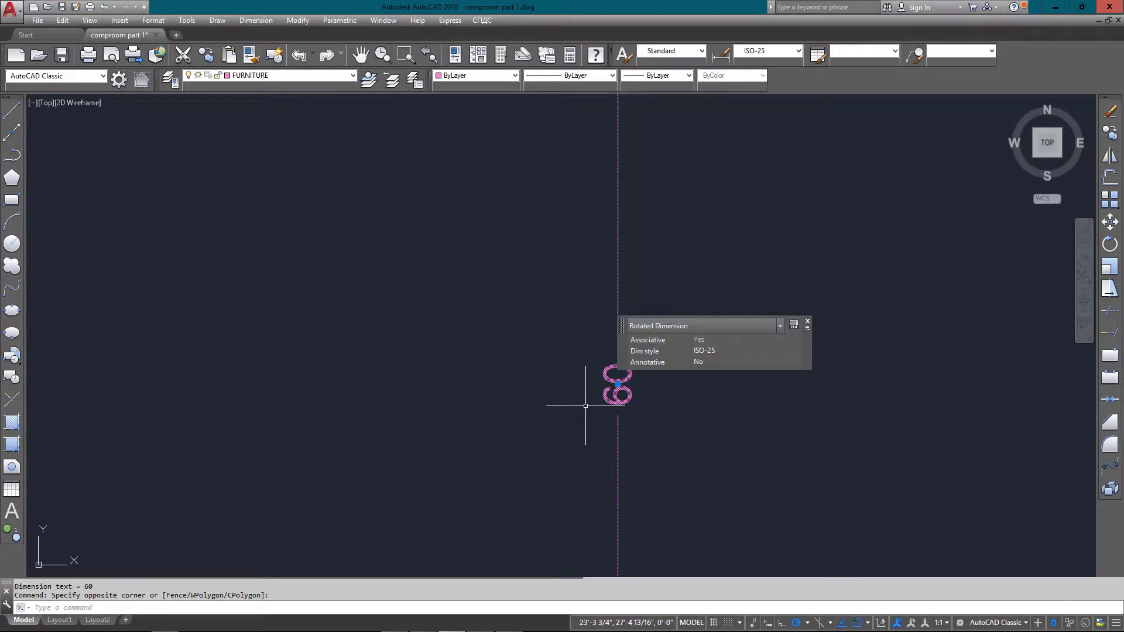
key("Delete")
scroll(615, 384, "down", 8)
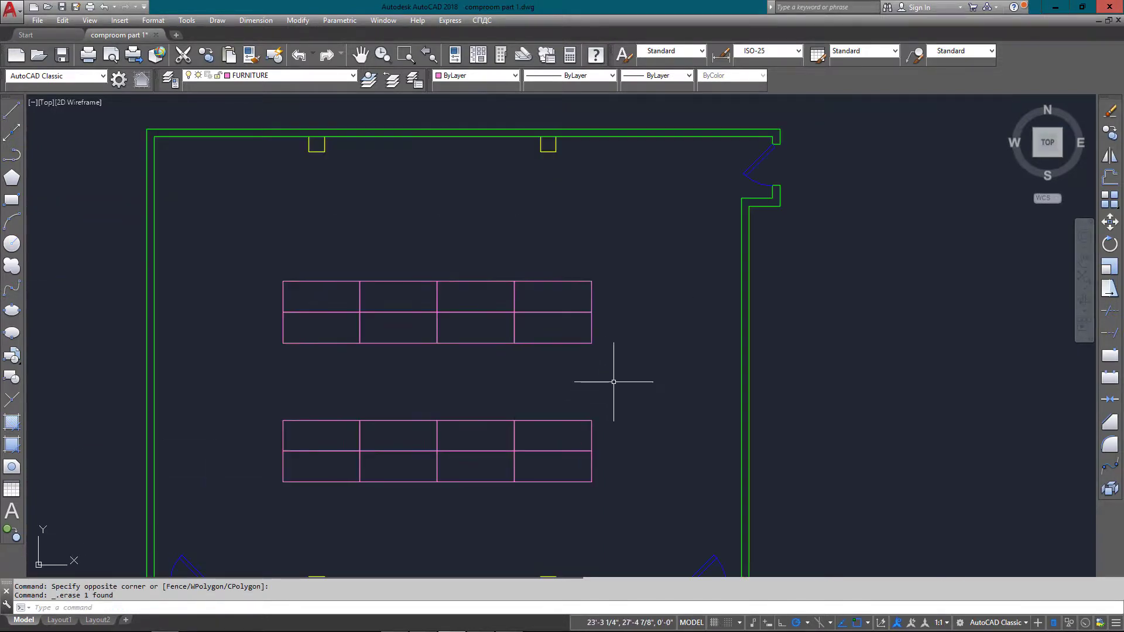
scroll(440, 392, "up", 2)
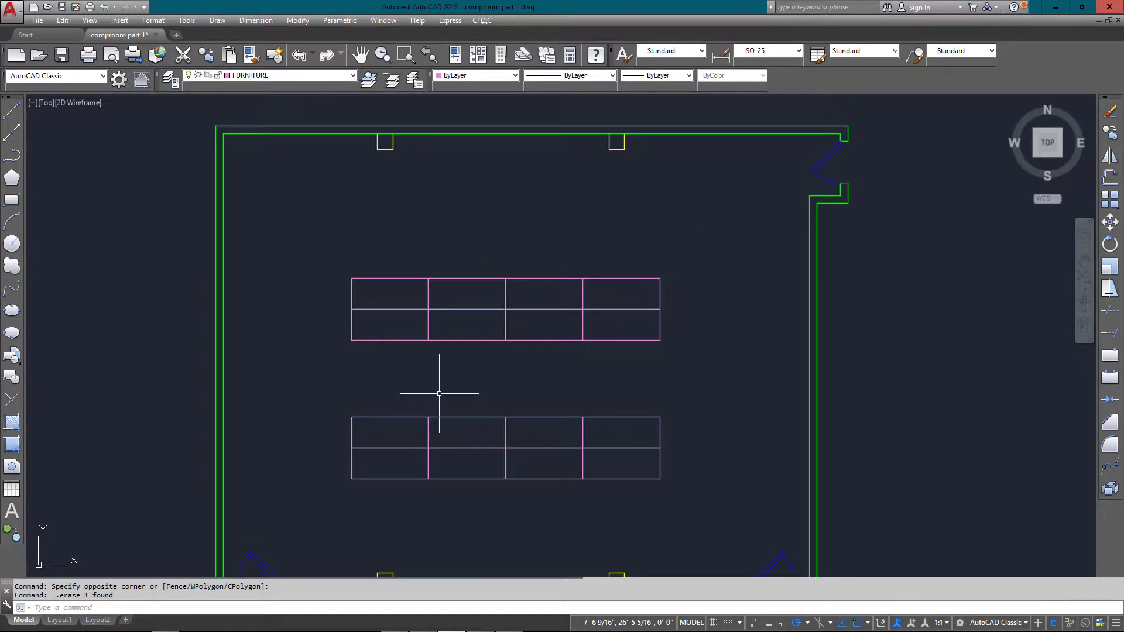
Copy the four-desk top row up to form a new row along the top wall
key("Return")
left_click(727, 251)
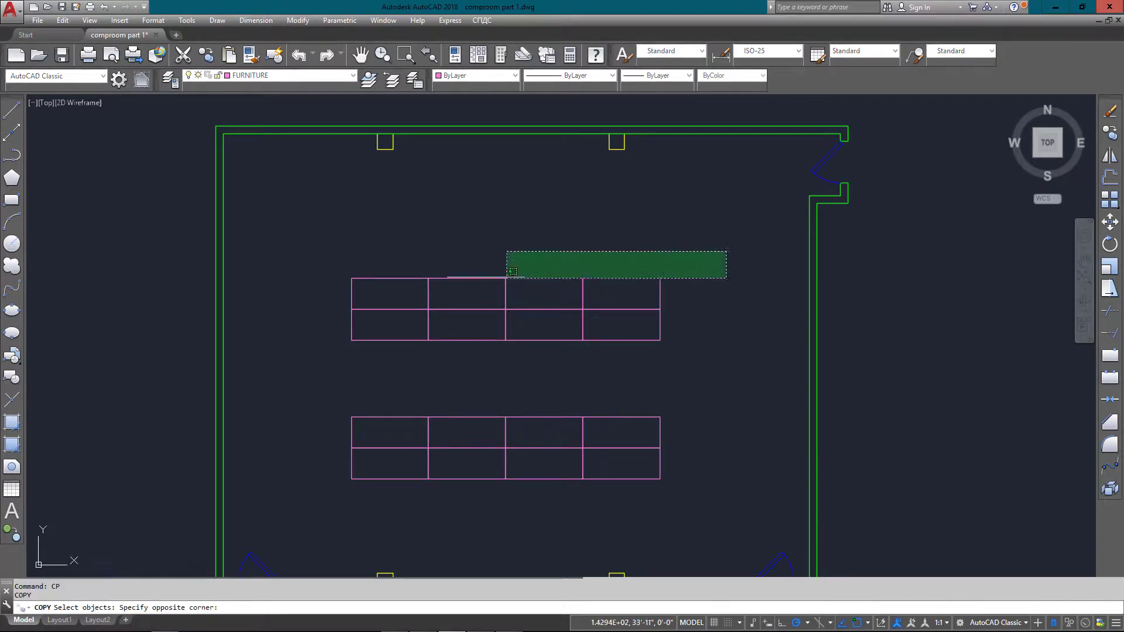
left_click(329, 290)
key("Return")
left_click(292, 298)
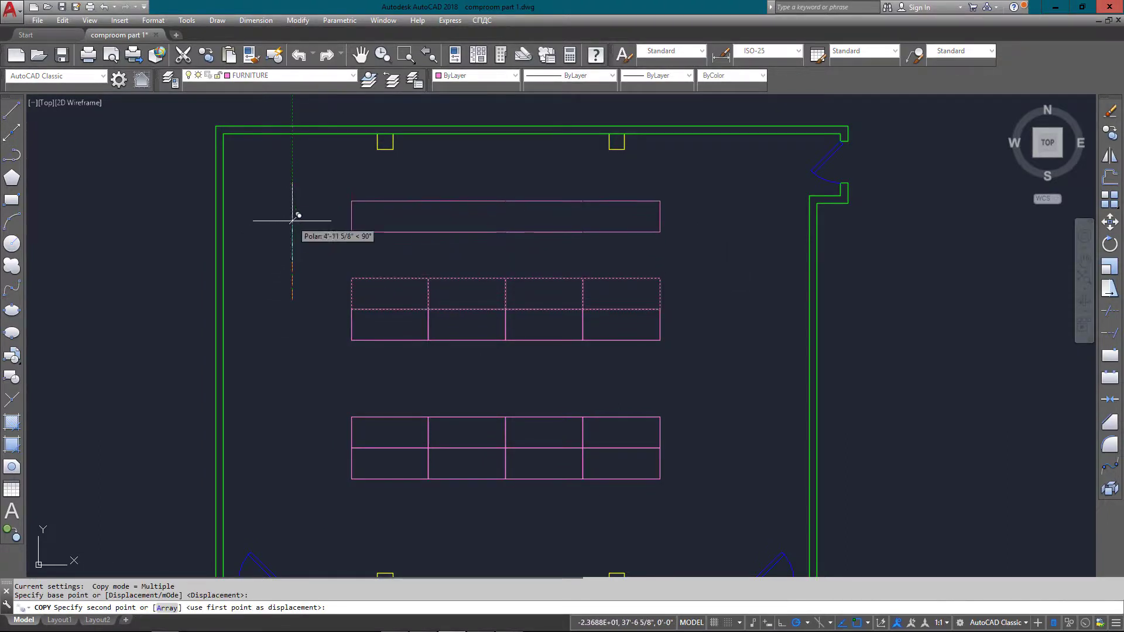
left_click(291, 184)
key("Escape")
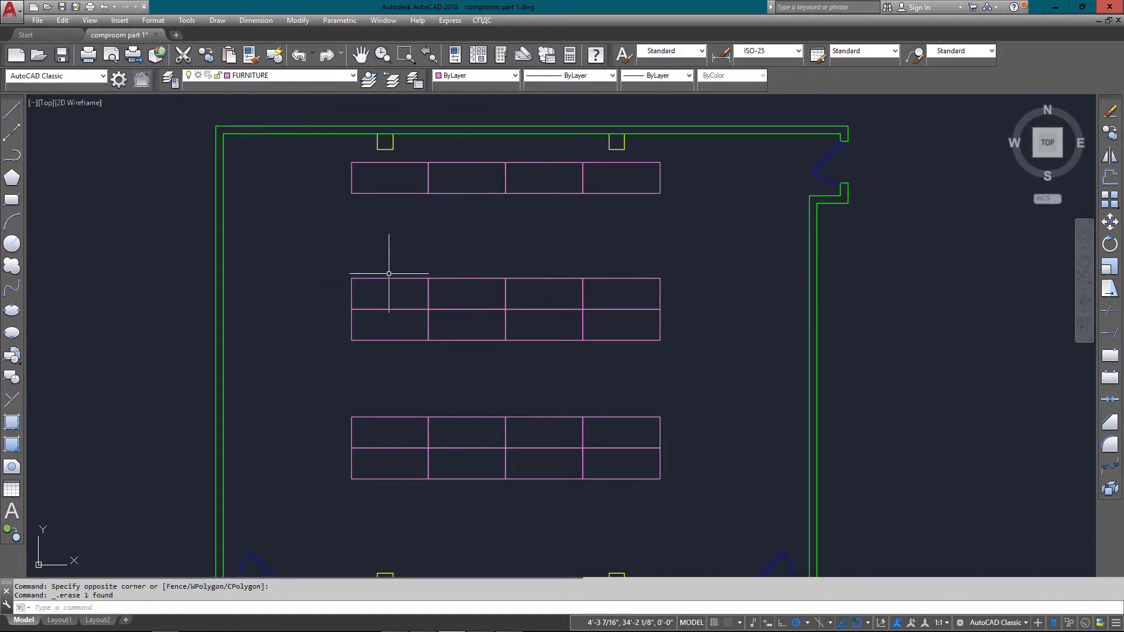
Copy a single desk to the left side, beside the lower desk rows
left_click(352, 293)
left_click(301, 307)
type("cond p")
key("Return")
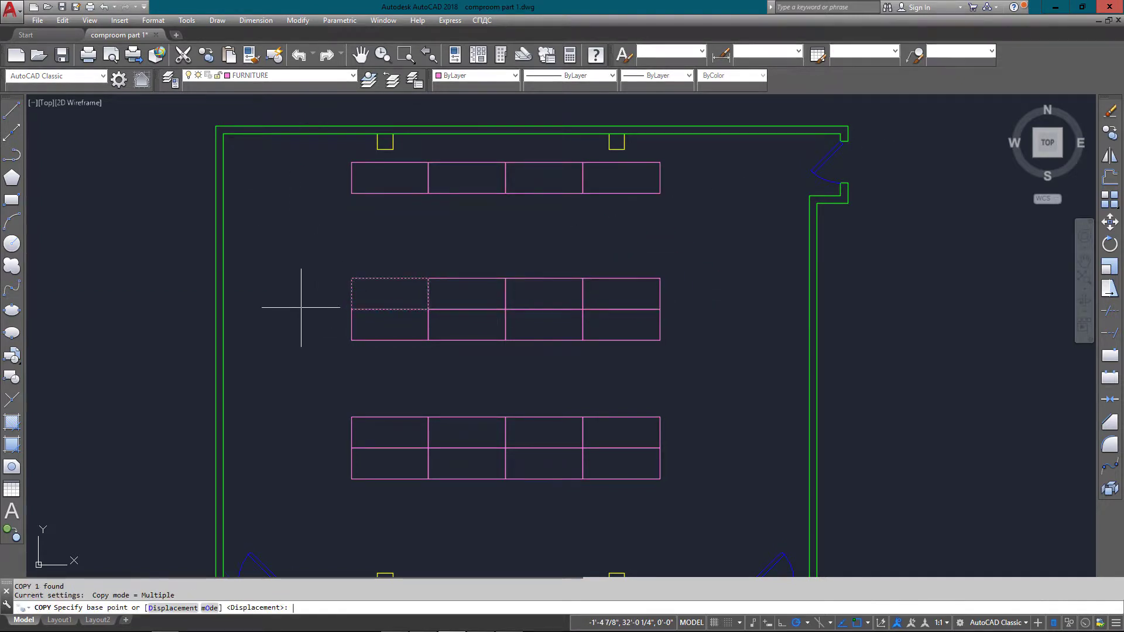
left_click(352, 309)
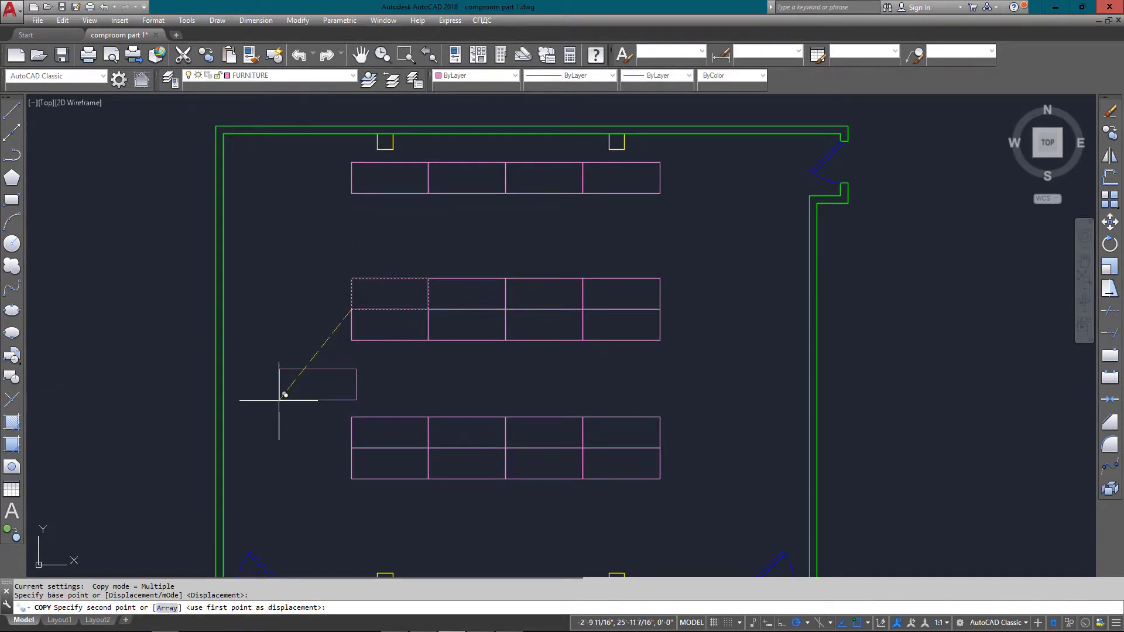
left_click(276, 401)
key("Escape")
Rotate the new desk 90° about its bottom midpoint so it stands upright
left_click(276, 376)
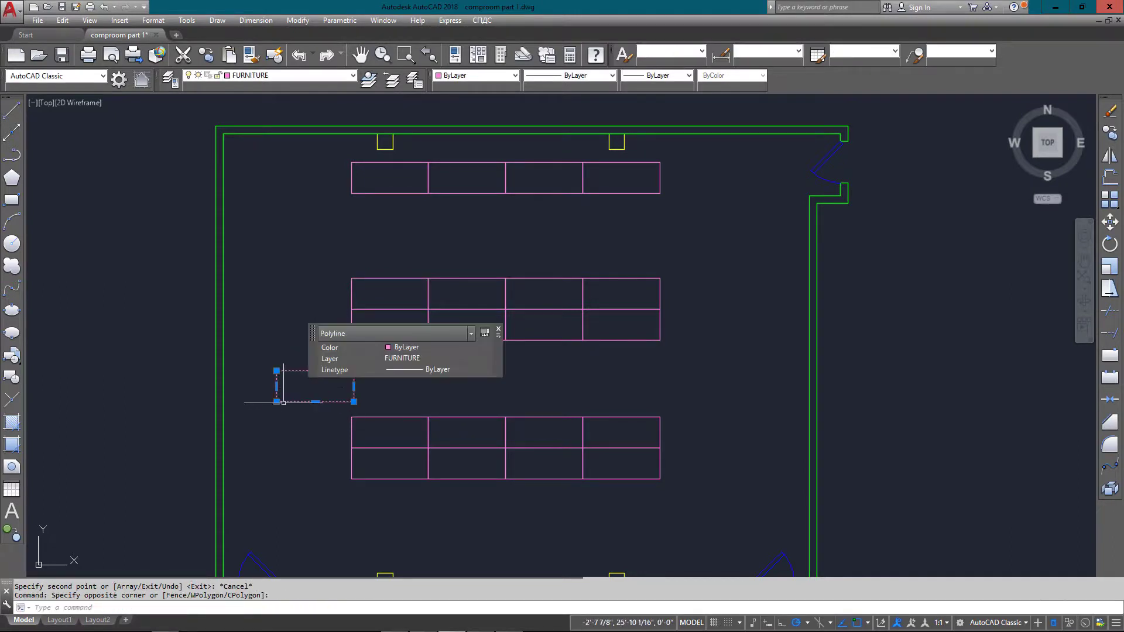
left_click(308, 378)
type("ro")
key("Return")
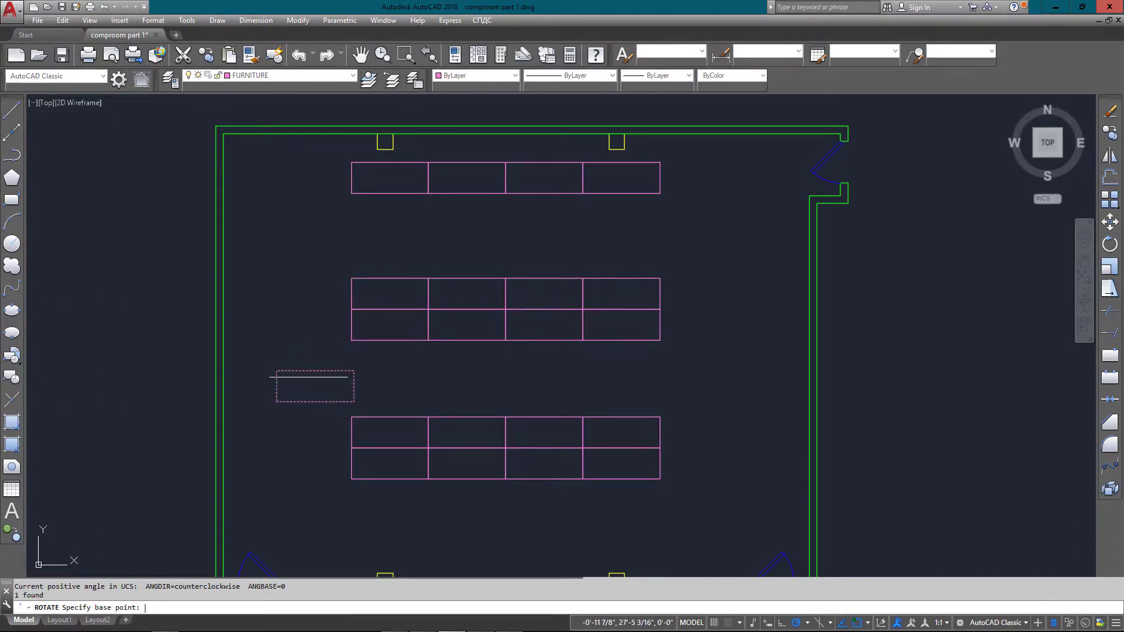
left_click(315, 402)
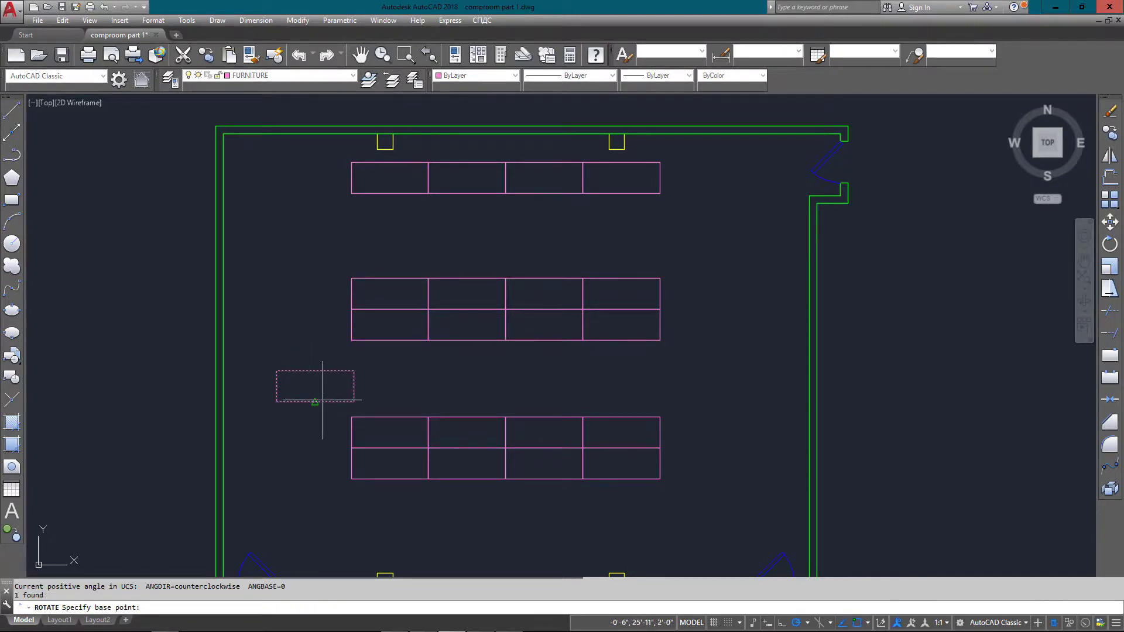
left_click(321, 332)
Copy the upright desk to the right wall and zoom to the drawing extents
type("c")
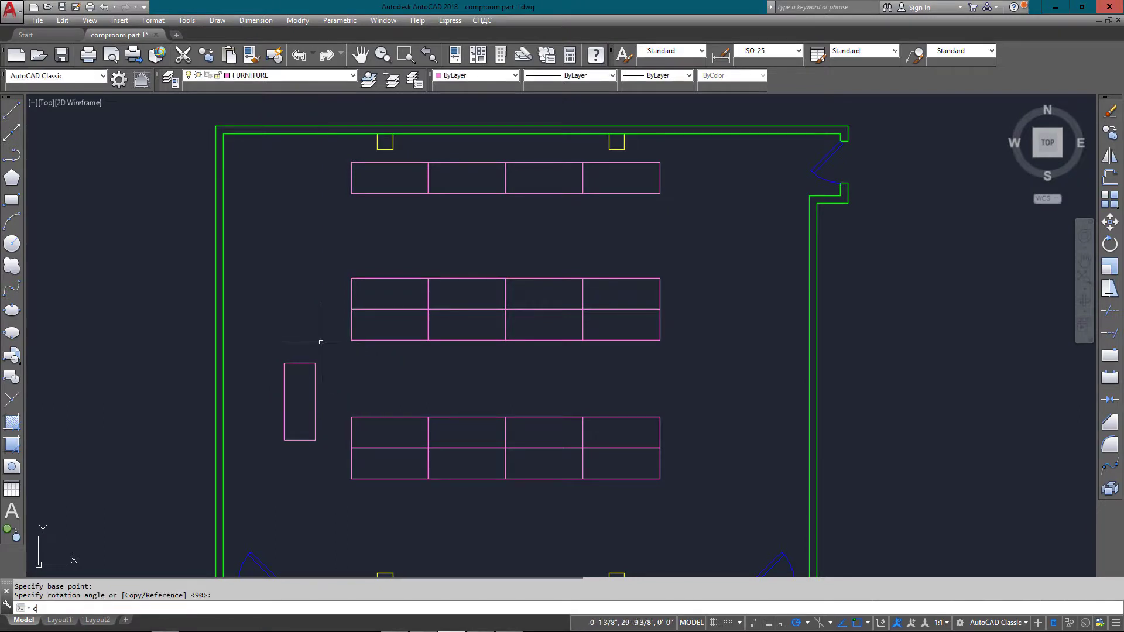
type("t o")
key("Return")
left_click(321, 345)
left_click(268, 384)
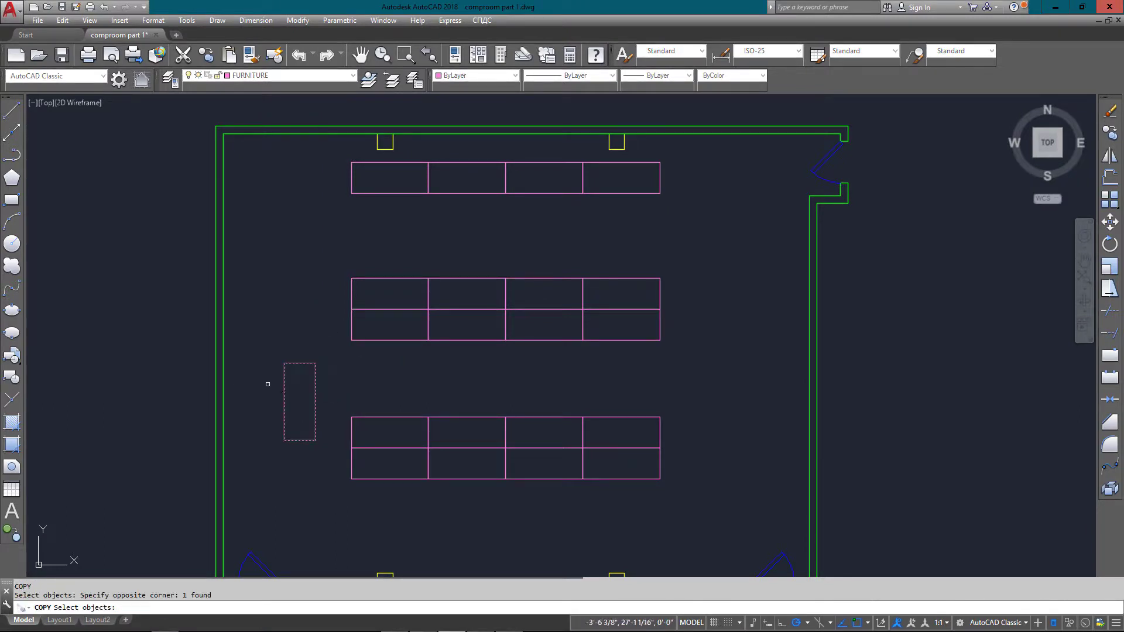
key("Return")
left_click(315, 401)
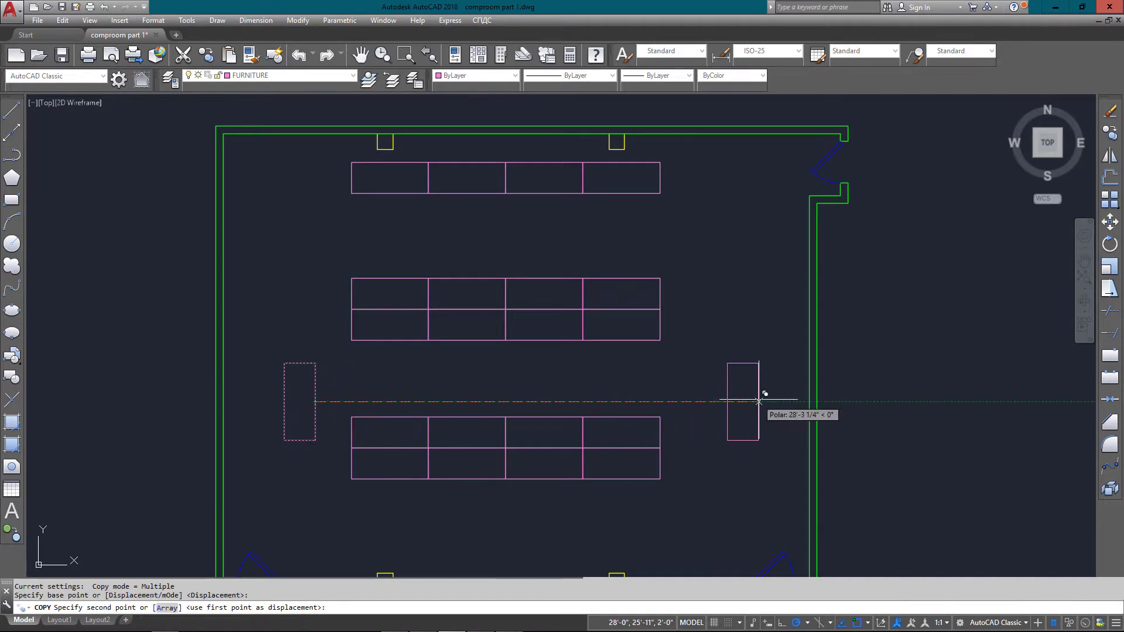
left_click(796, 402)
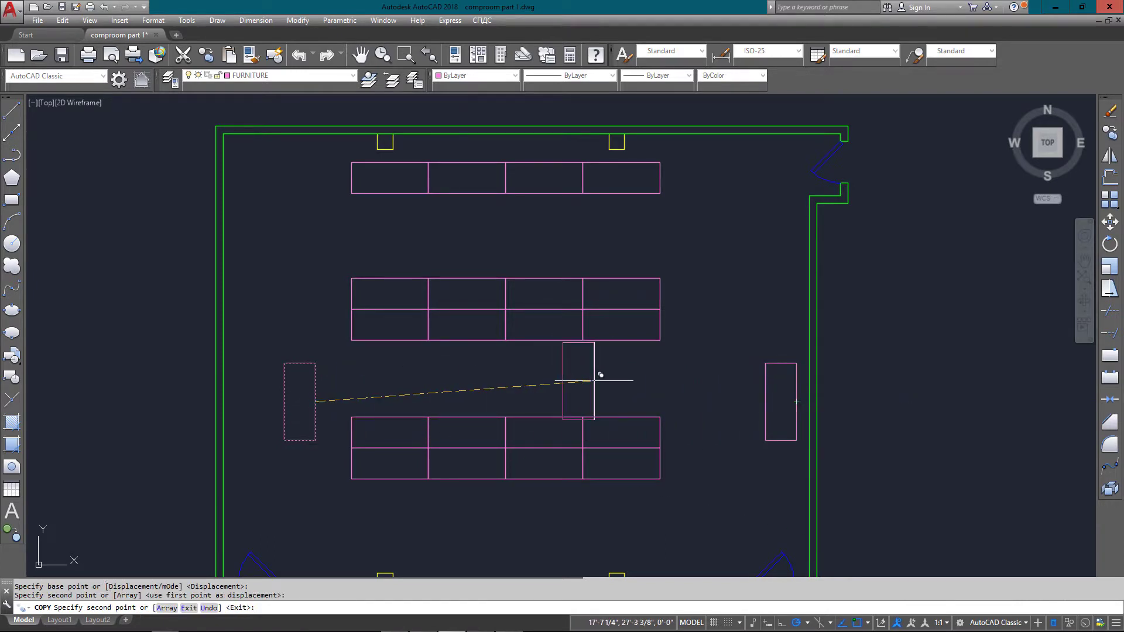
key("Escape")
type("z")
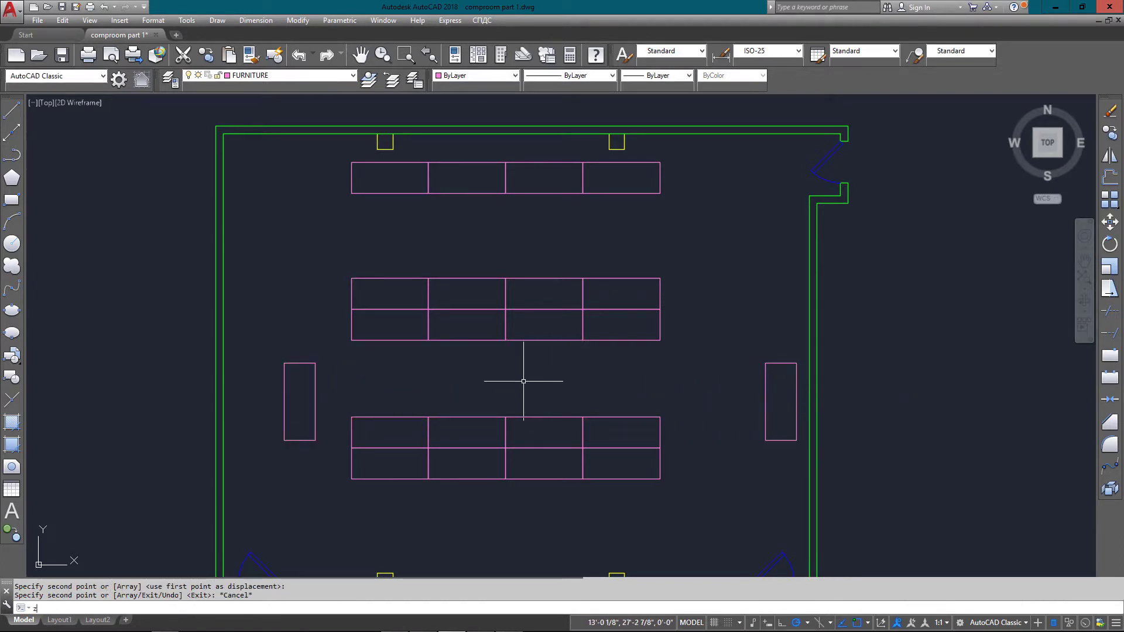
key("Return")
type("e")
key("Return")
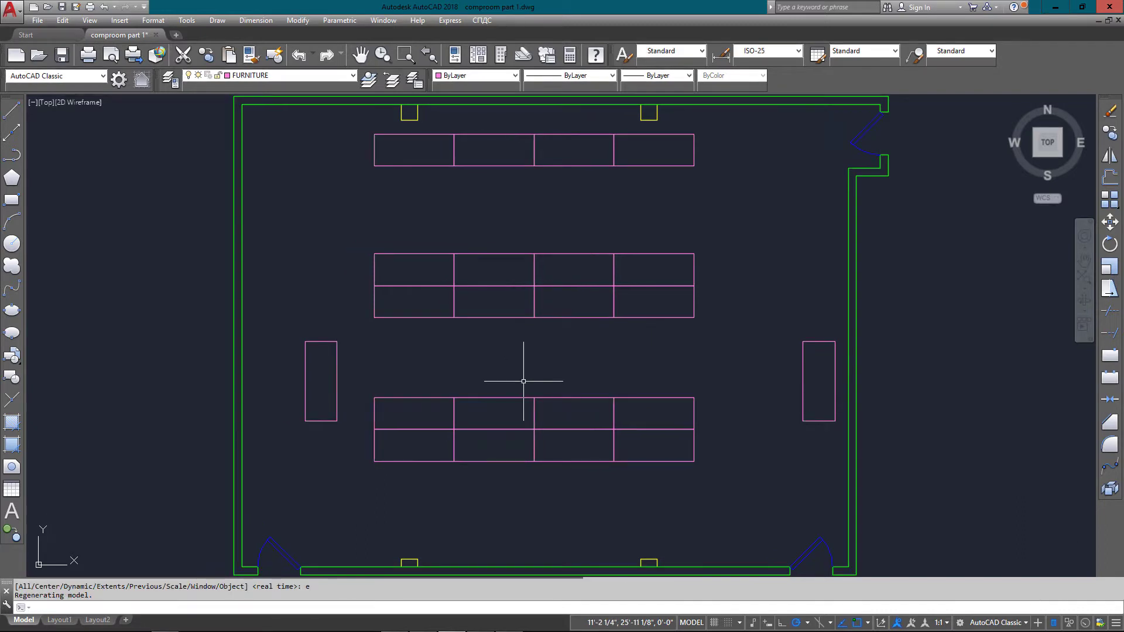